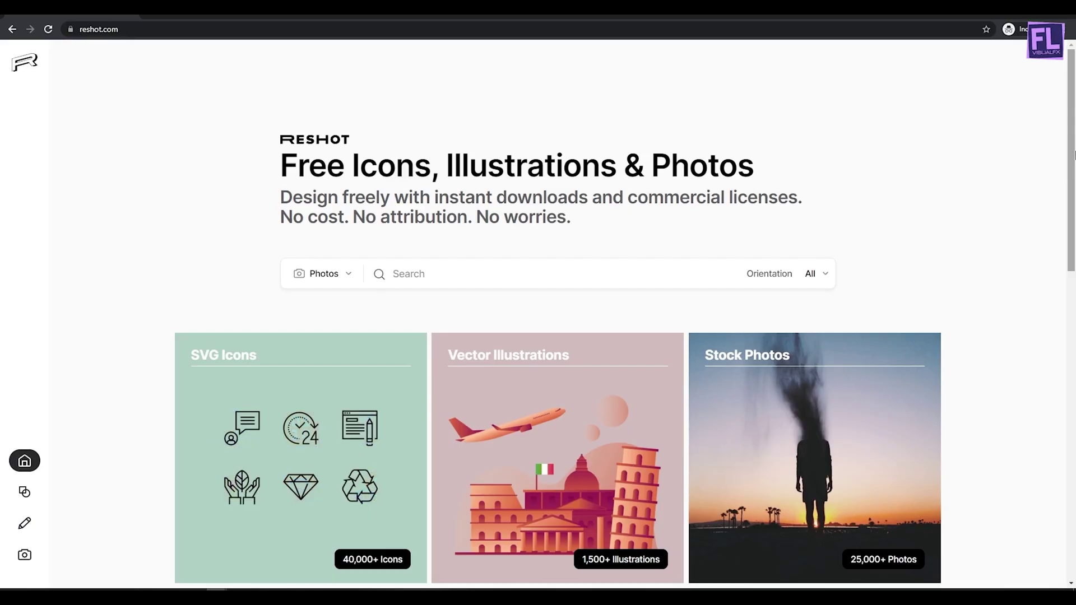
Step: Browse the free icons collection on Reshot
drag(1074, 154, 1074, 387)
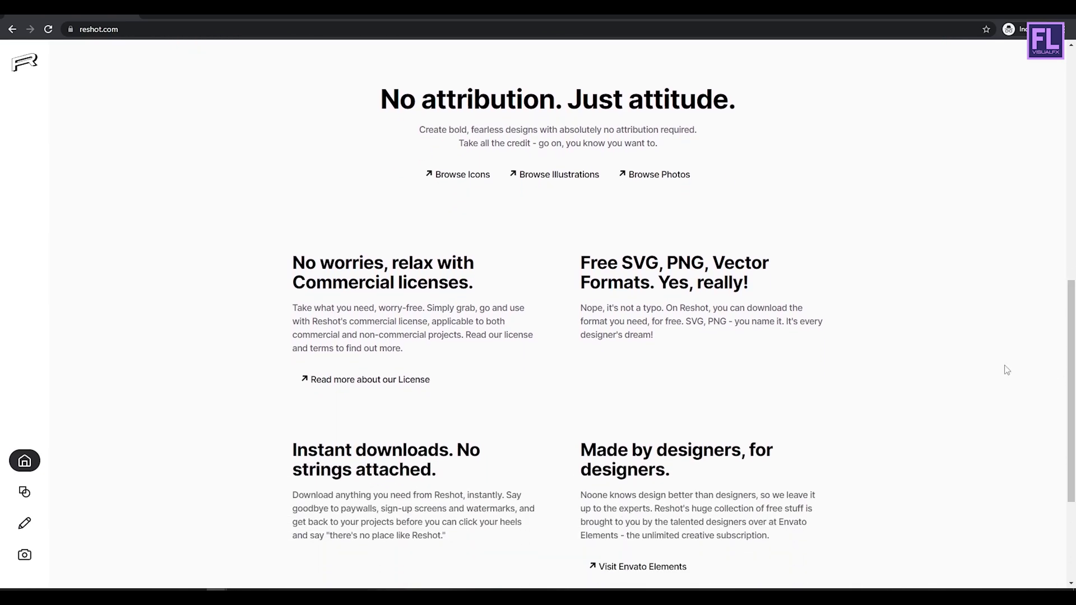
click(25, 492)
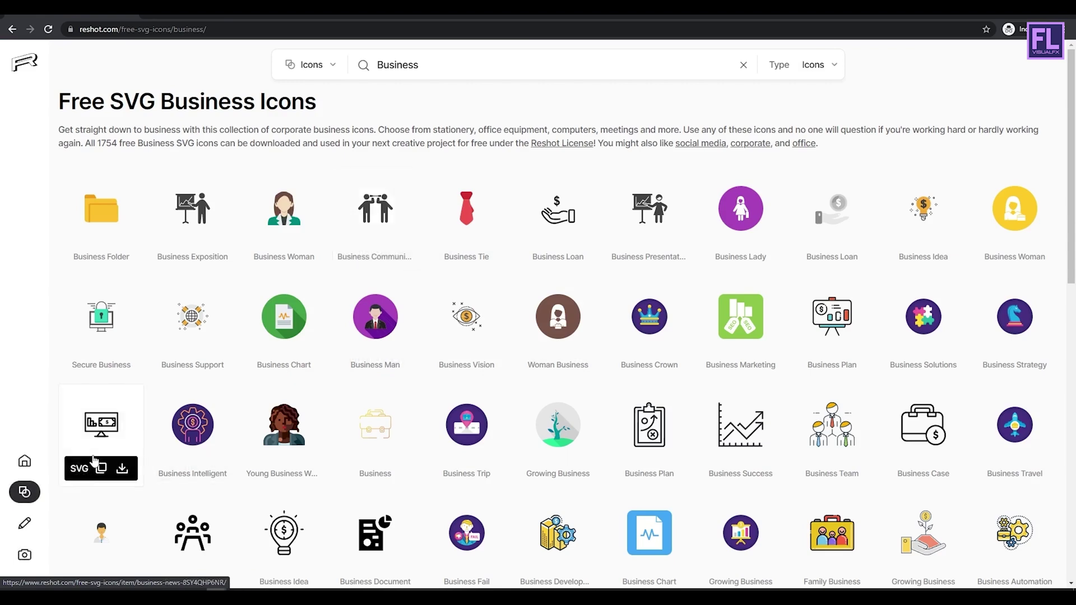
scroll(431, 339, down, 3)
scroll(431, 340, down, 6)
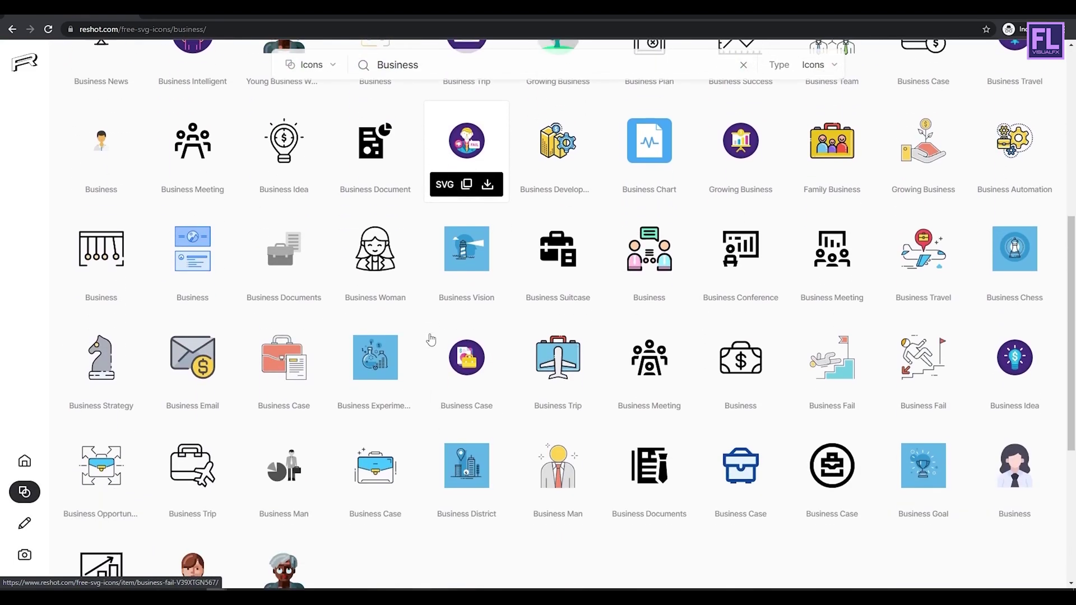
Step: Browse the free illustrations collection
click(33, 528)
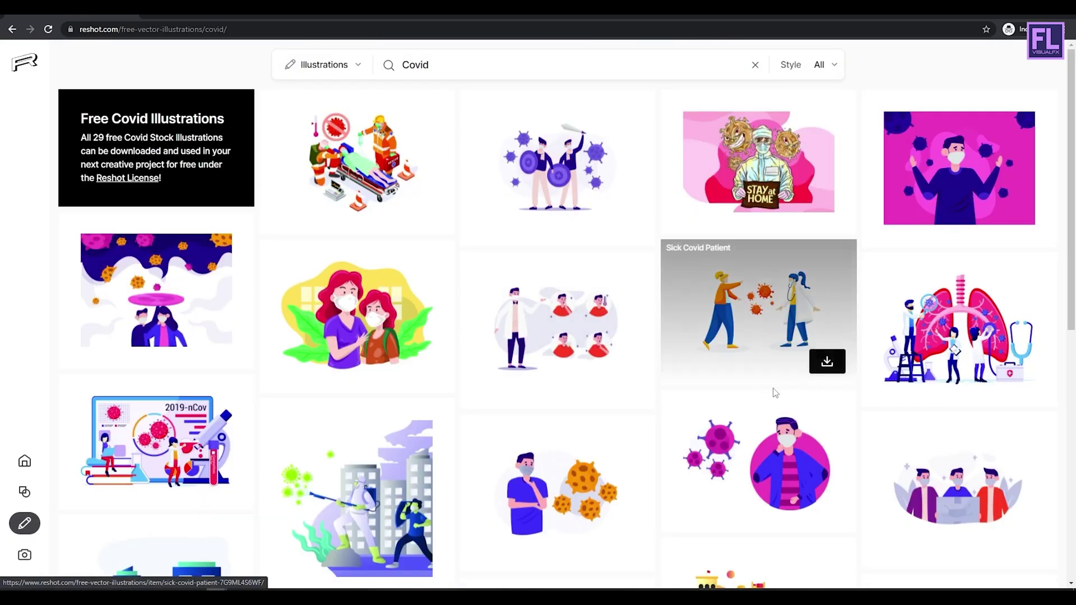
scroll(774, 392, down, 8)
scroll(776, 399, down, 2)
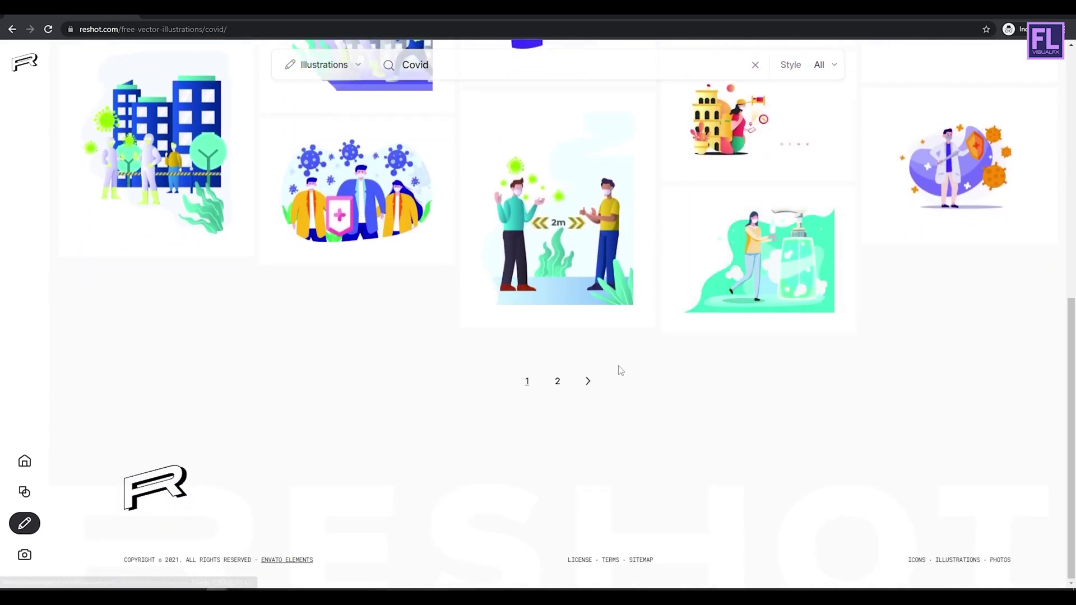
scroll(619, 370, up, 7)
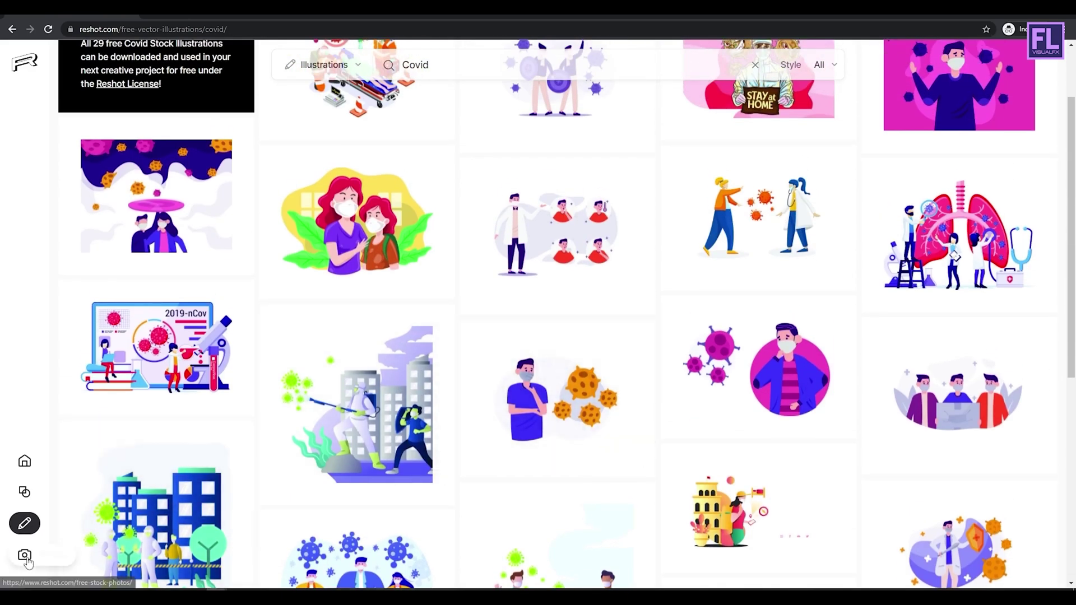
Step: Scroll through the free stock photos and open the COZY photo's page
click(25, 555)
scroll(550, 324, down, 2)
scroll(550, 324, down, 10)
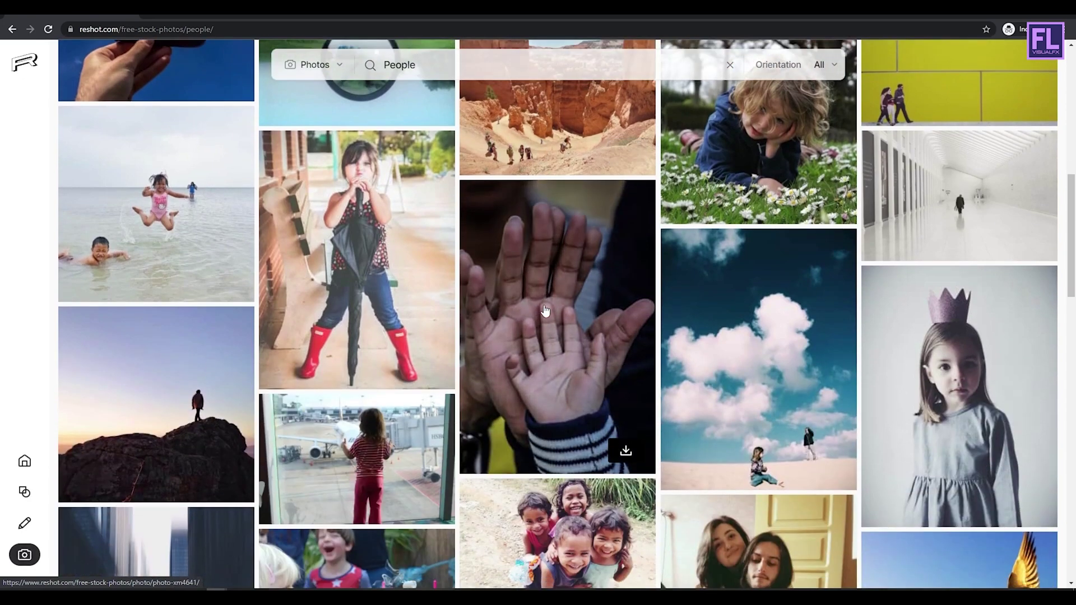
scroll(545, 307, down, 10)
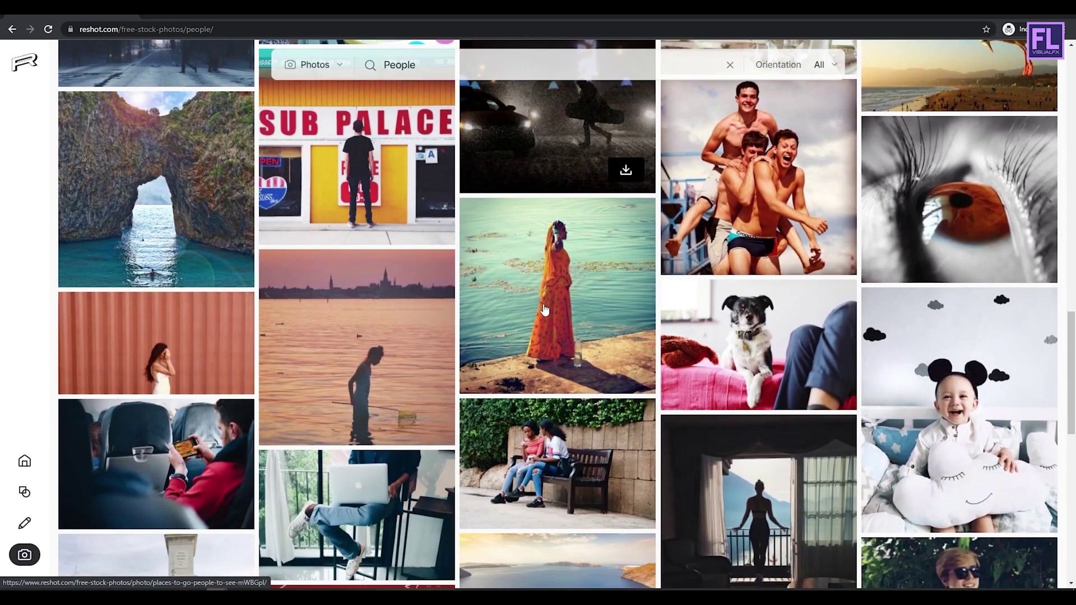
scroll(544, 310, down, 3)
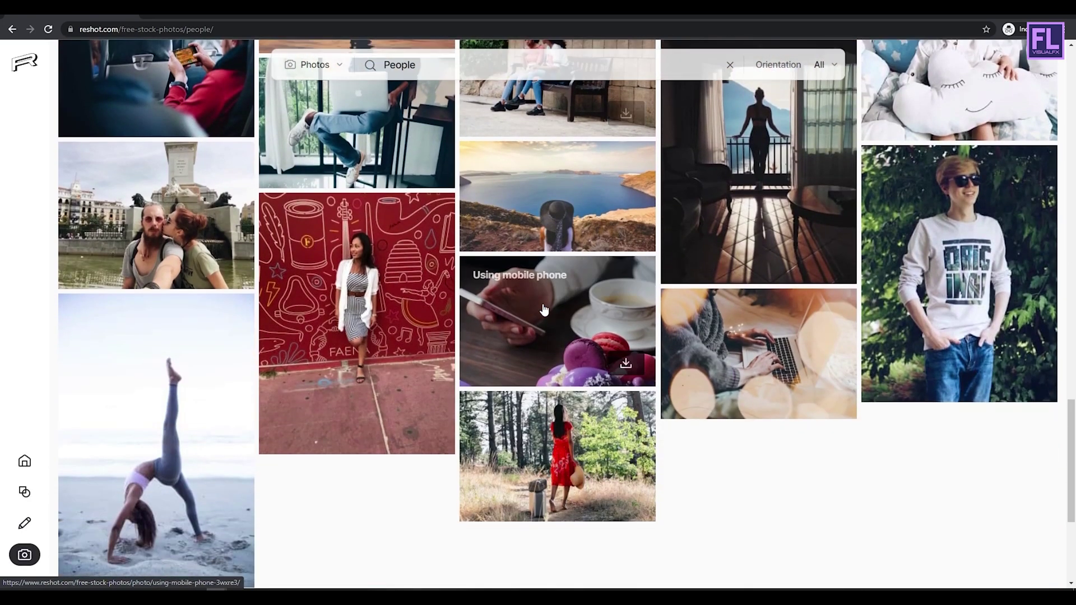
scroll(347, 343, up, 7)
scroll(218, 297, up, 10)
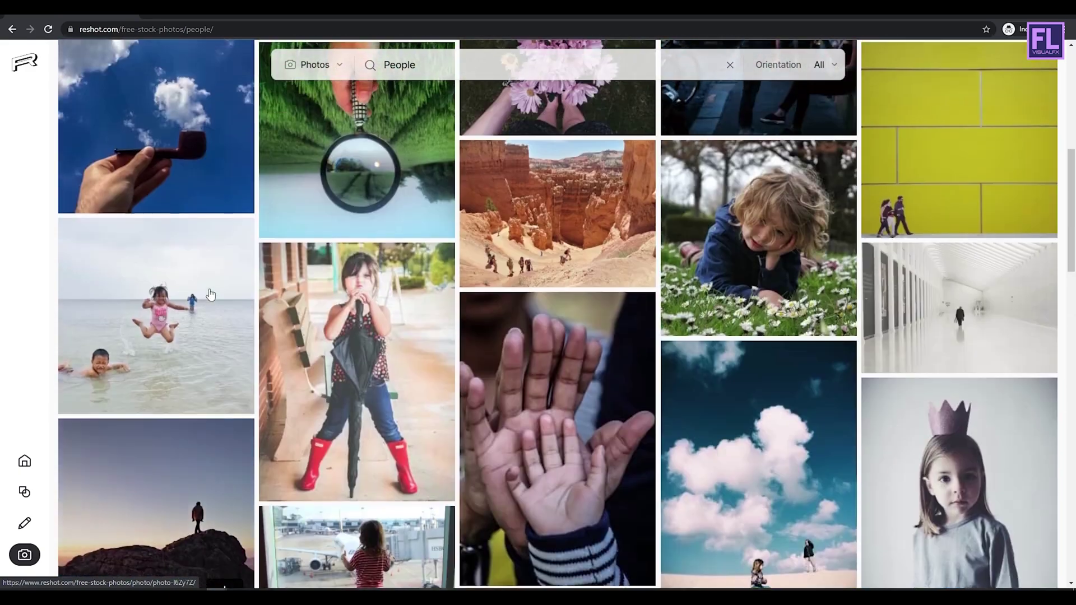
click(210, 293)
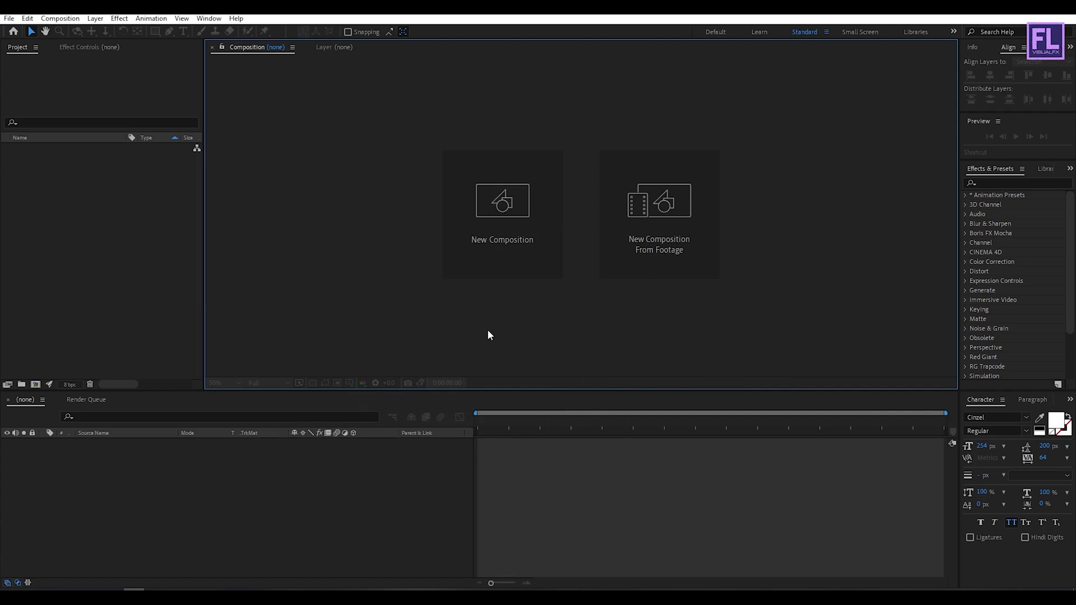
Step: Create a 'Cinematic Title' comp at 1920×1080, 29.97 fps, 0;00;06;00 long
click(509, 215)
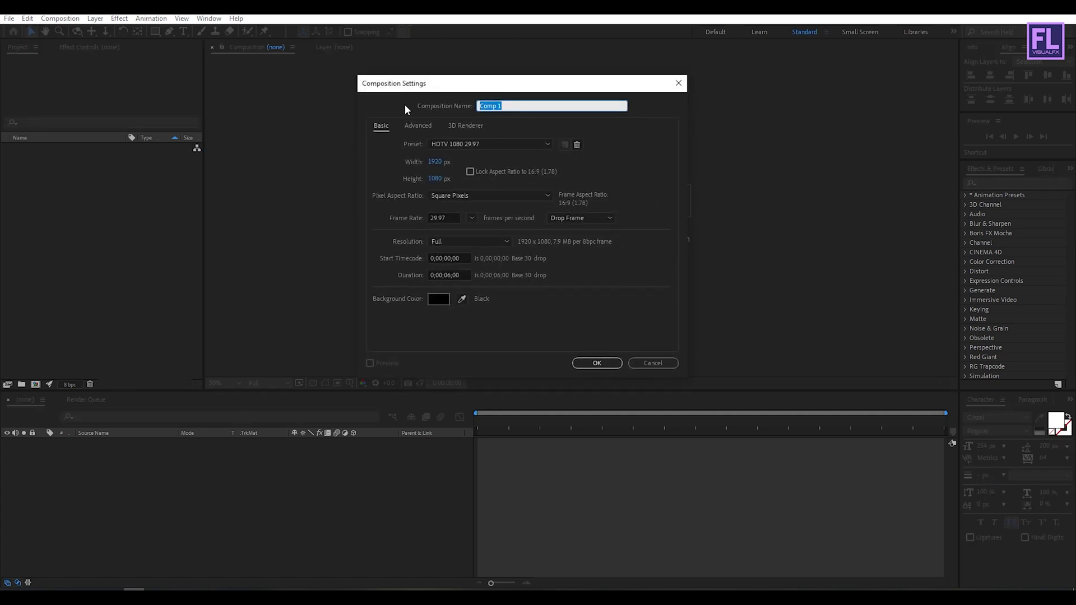
text(Cinematic)
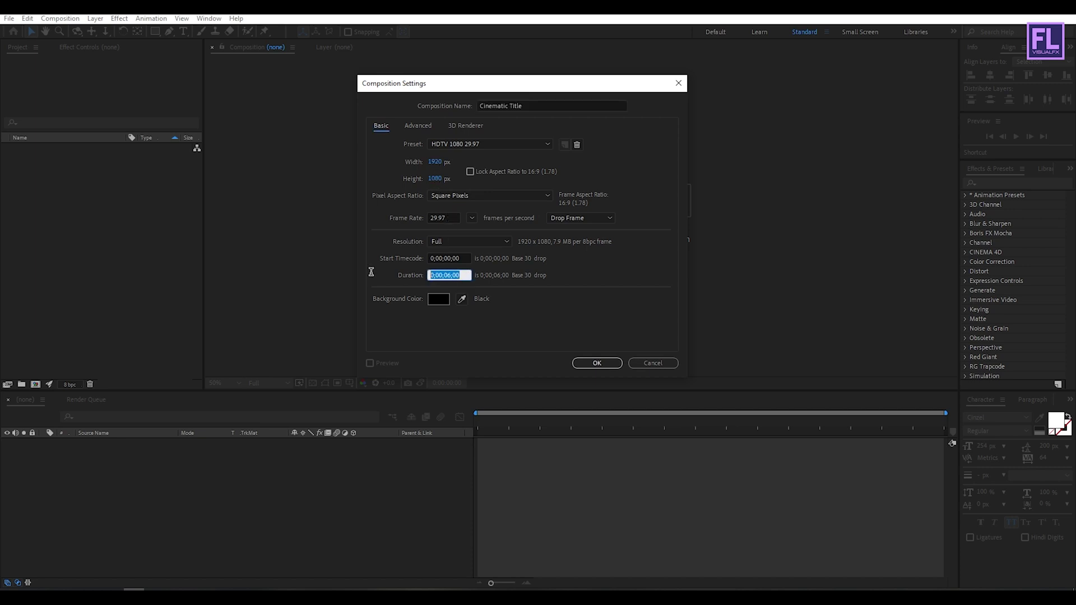
click(600, 363)
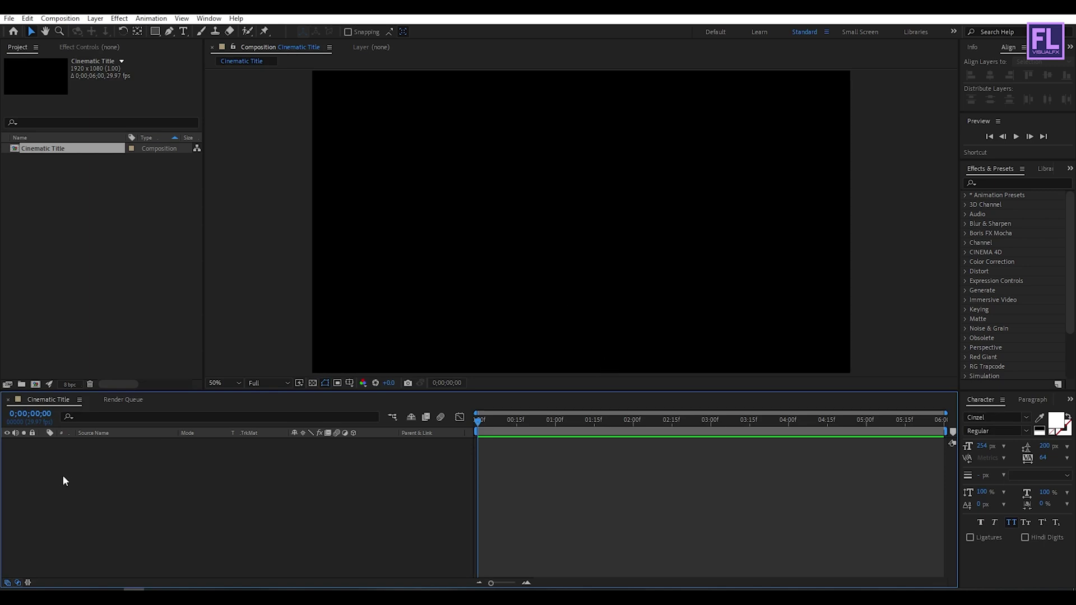
Step: Add a text layer reading EPIC over TRAILER, with EPIC in a smaller font size
right_click(107, 481)
mouse_move(165, 359)
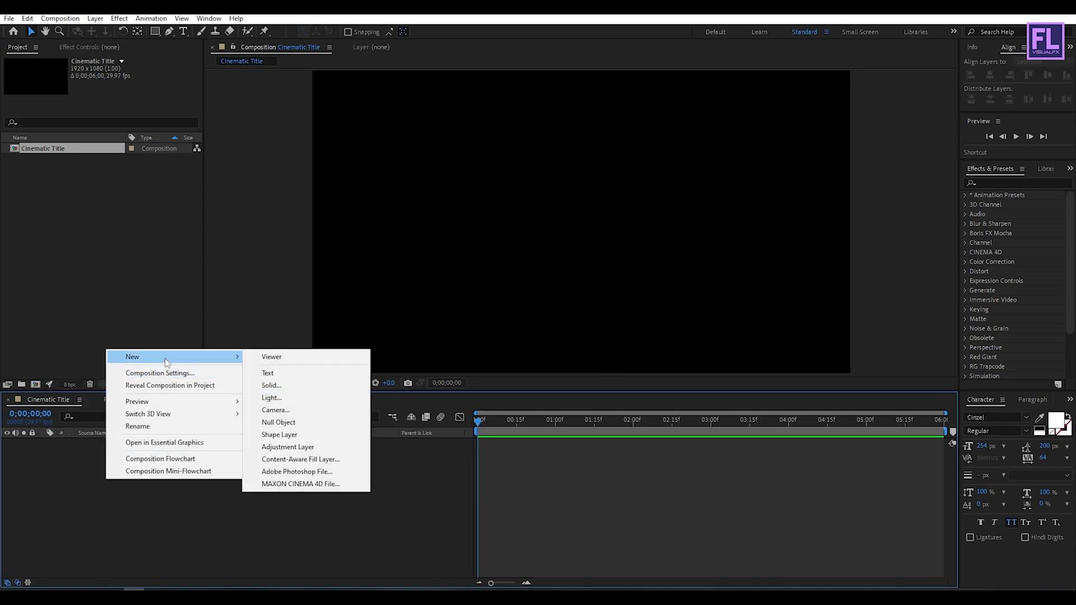
click(295, 373)
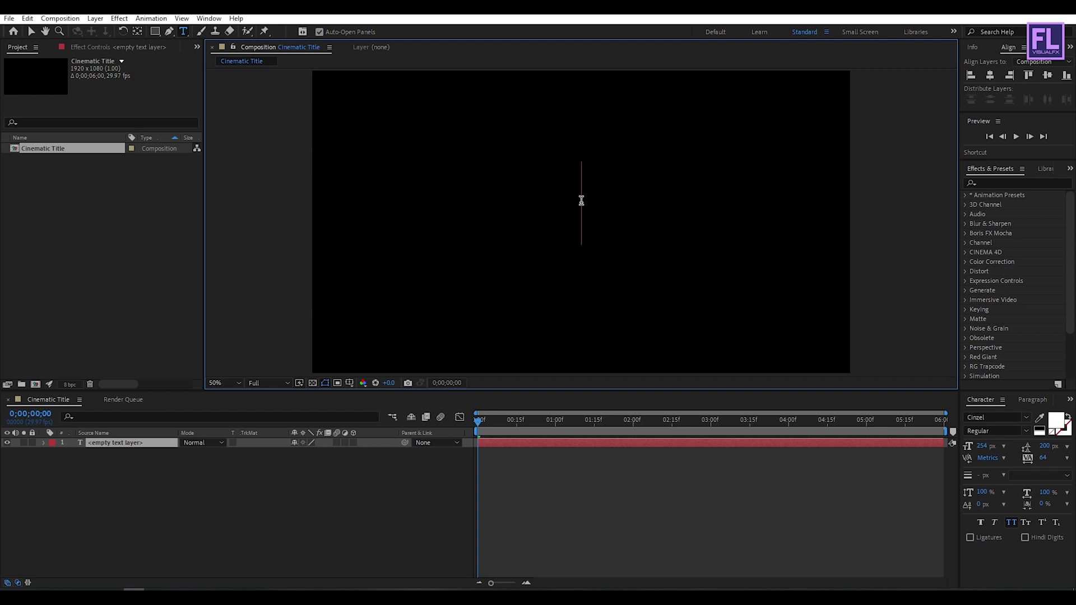
text(epic)
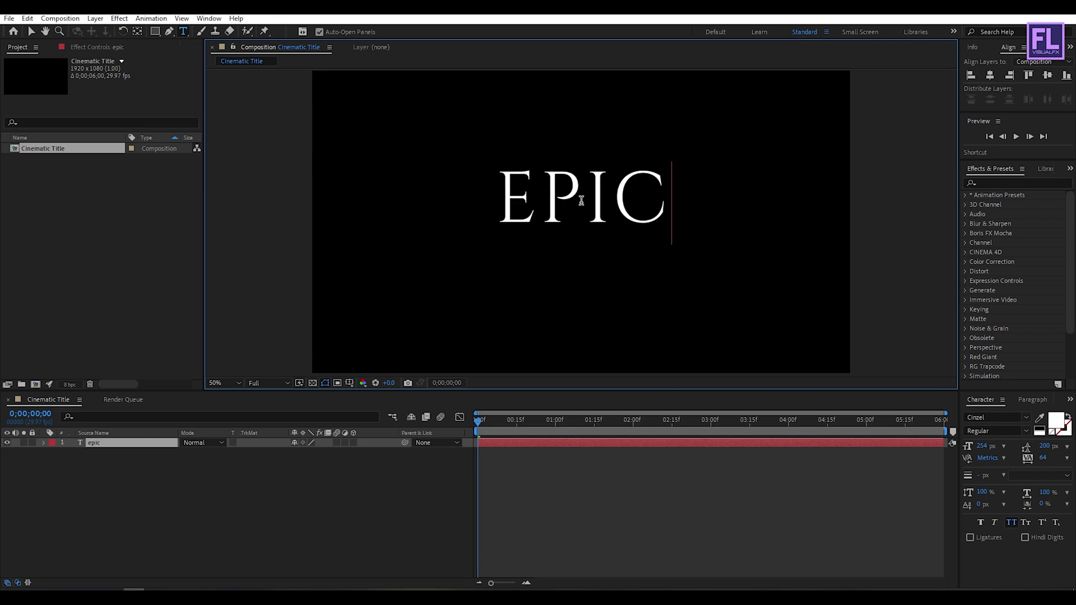
key(Return)
text(trailer)
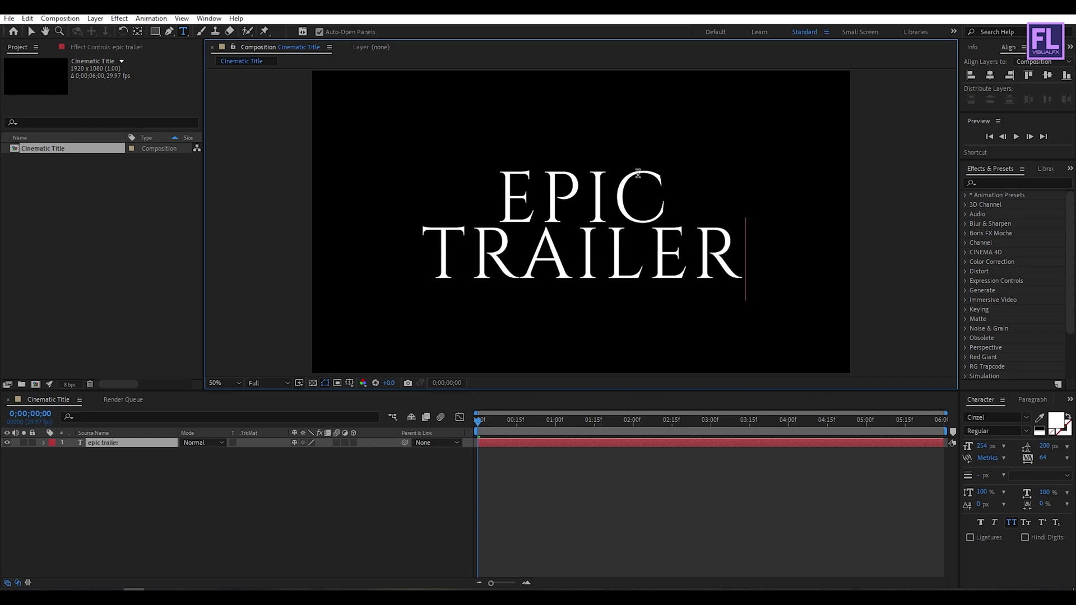
double_click(552, 175)
drag(980, 447, 921, 443)
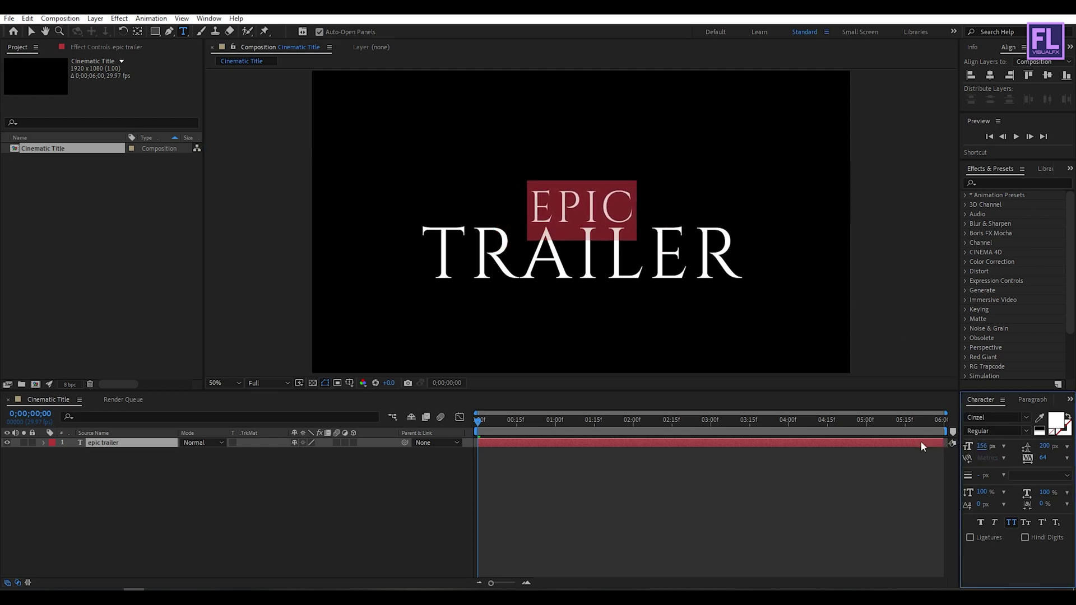
click(264, 510)
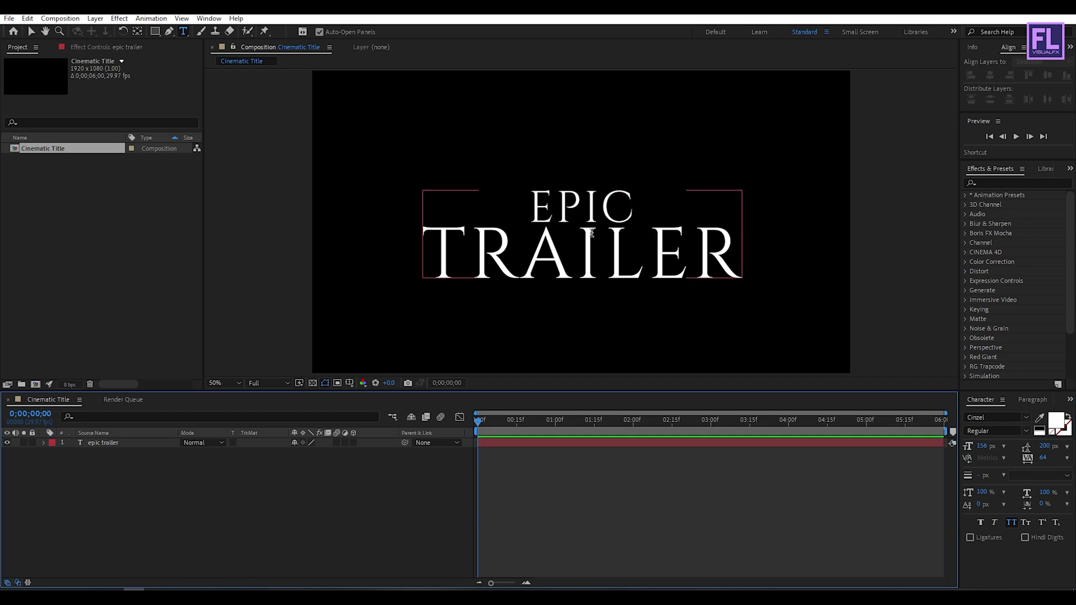
Step: Scale the title down and centre it horizontally and vertically in the frame
key(v)
click(617, 239)
drag(744, 234, 704, 214)
click(989, 75)
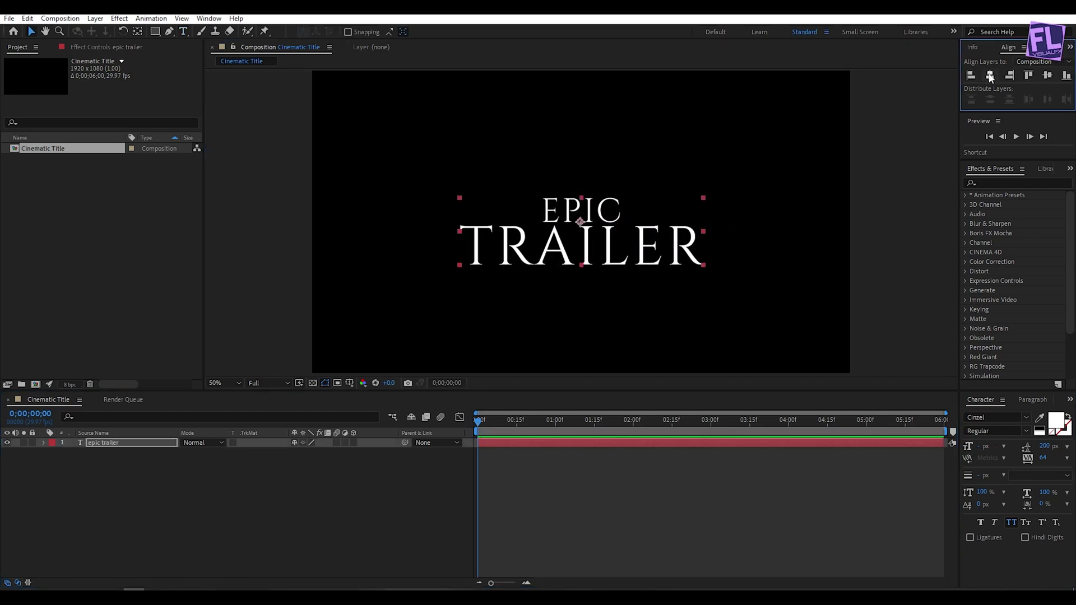
click(1047, 75)
click(637, 334)
click(127, 473)
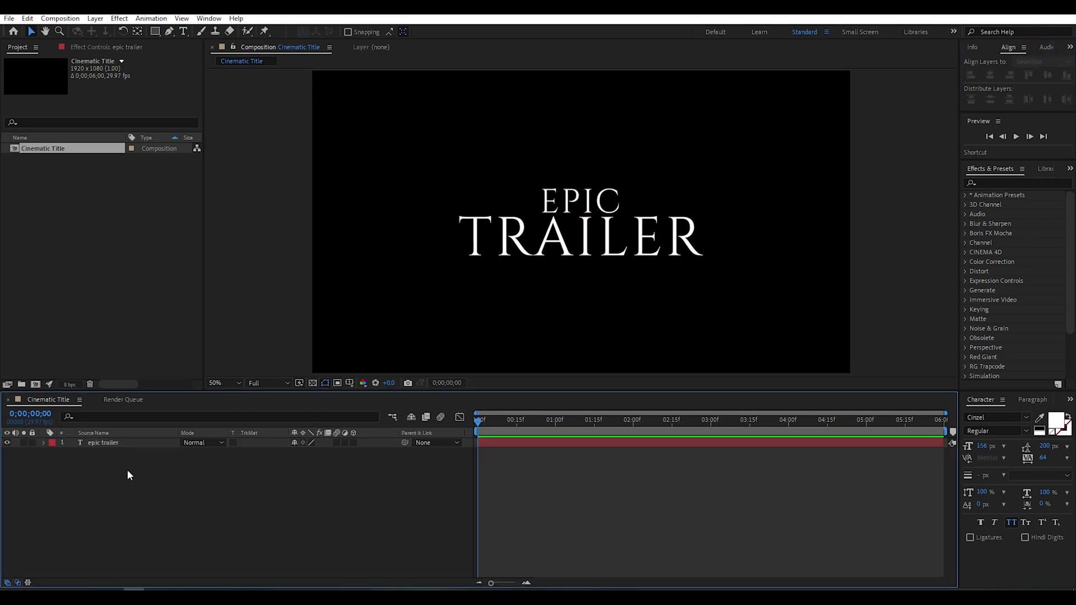
Step: Hide the title text layer and create a solid named element 3D
click(7, 443)
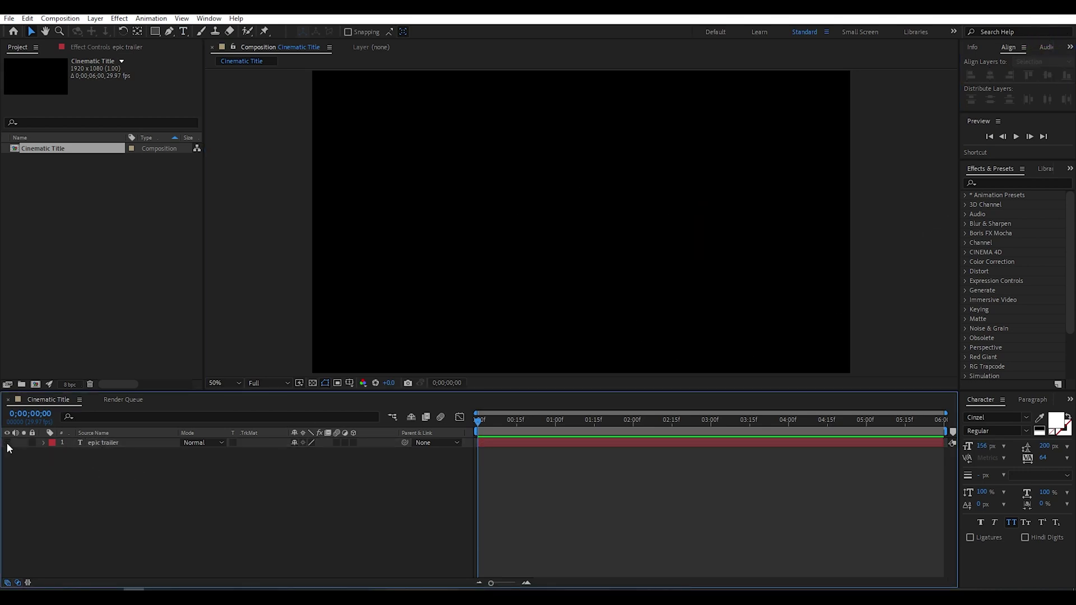
right_click(97, 496)
mouse_move(123, 374)
click(305, 402)
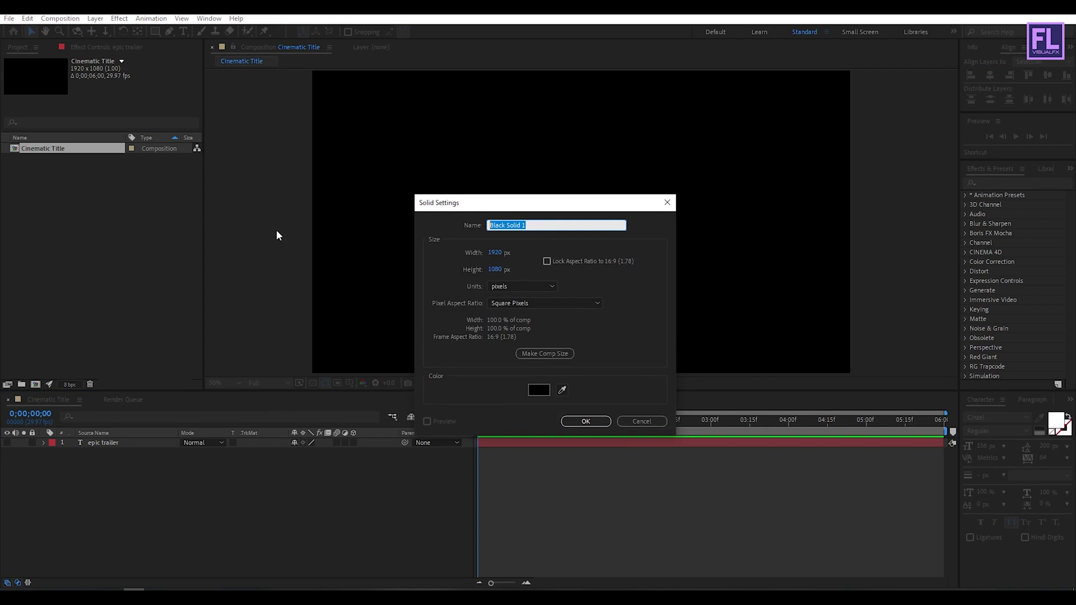
text(element 3D)
click(577, 423)
Step: Apply the Element effect to the element 3D solid
click(1007, 181)
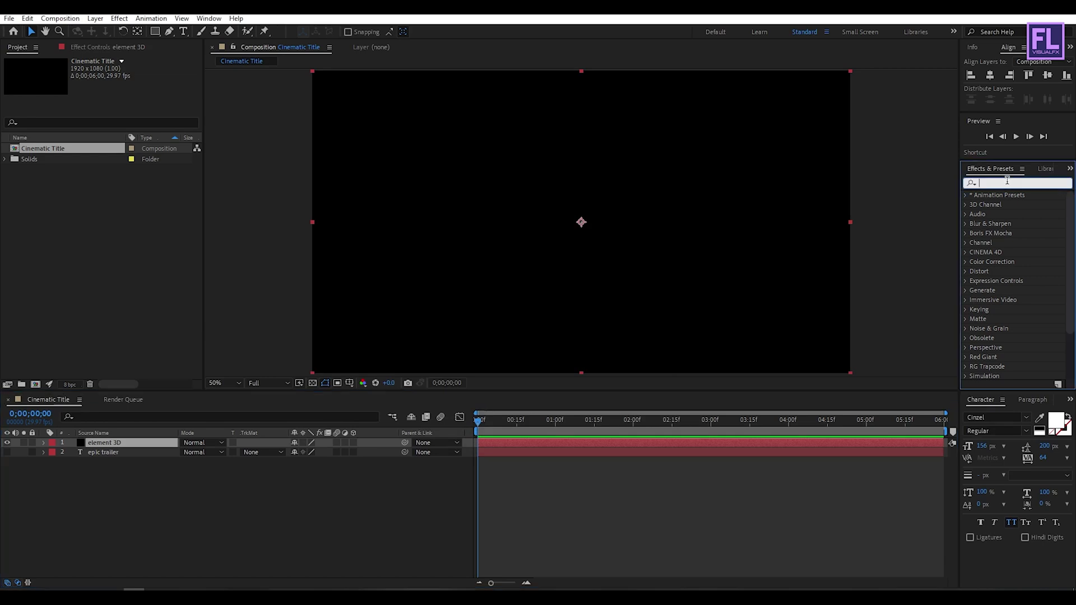
text(ele)
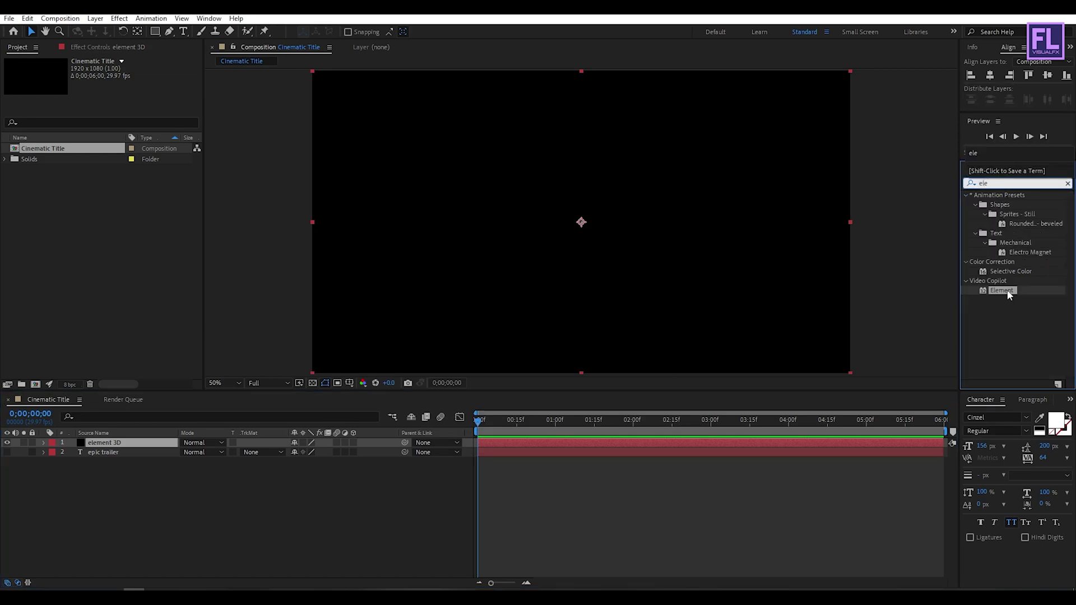
drag(1007, 294, 139, 443)
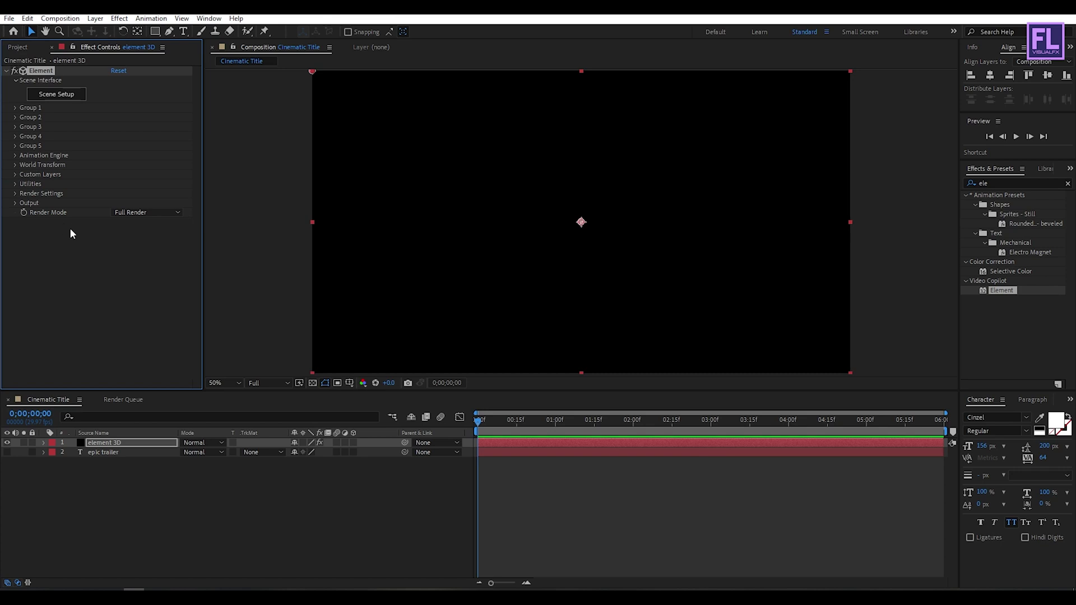
Step: Set Custom Text and Masks Path Layer 1 to '2. epic trailer'
click(16, 175)
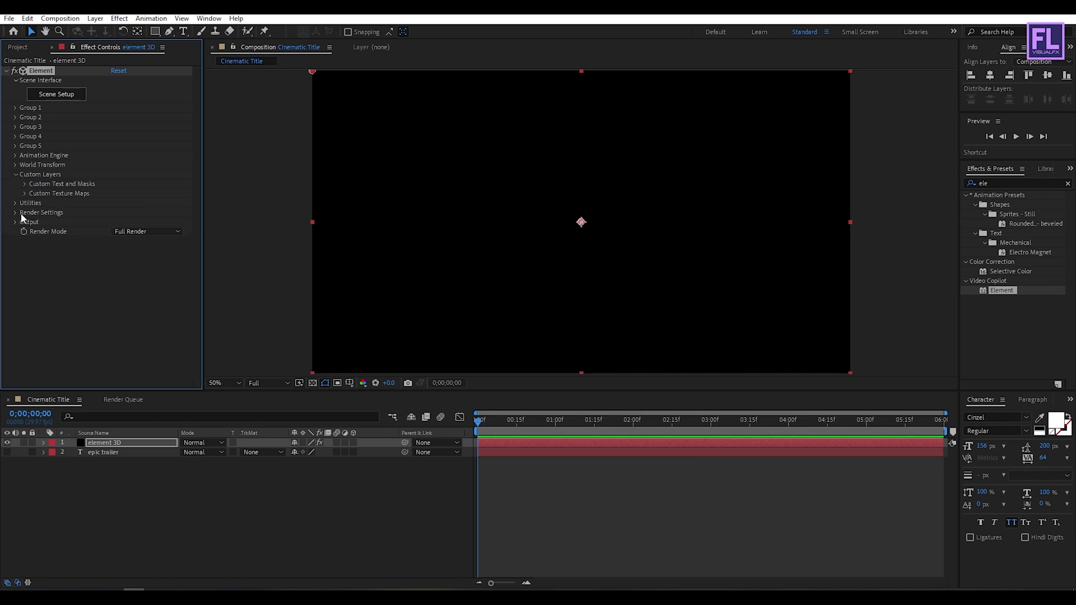
click(26, 183)
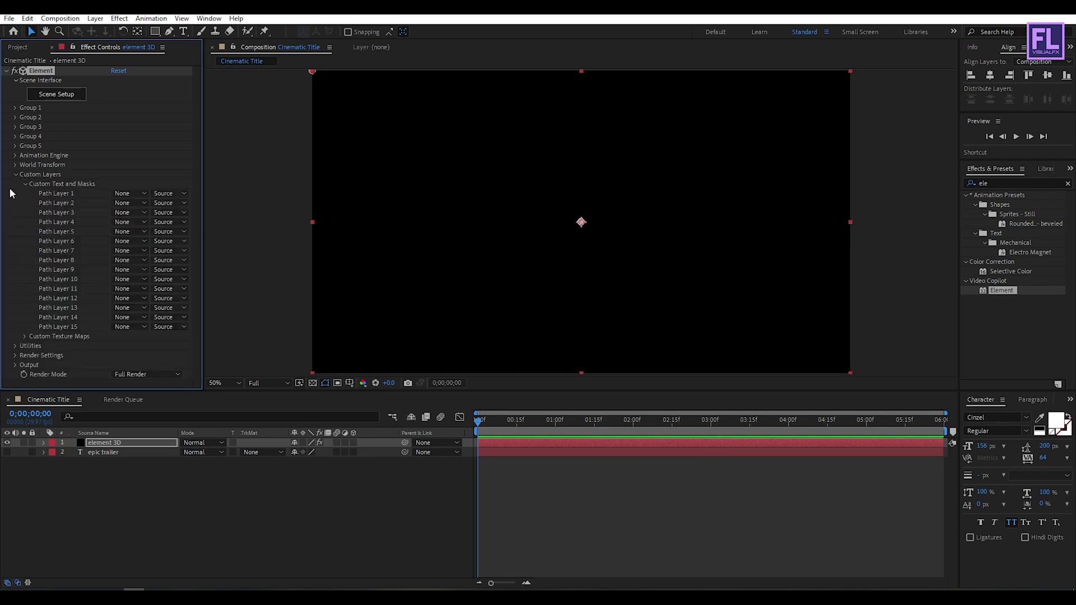
click(129, 193)
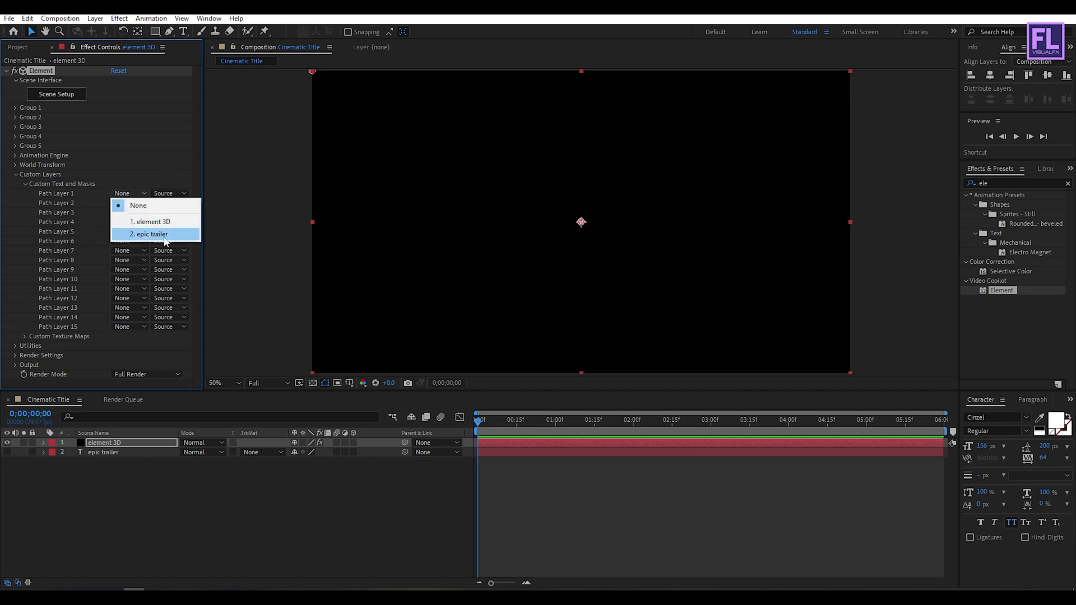
click(146, 235)
click(15, 174)
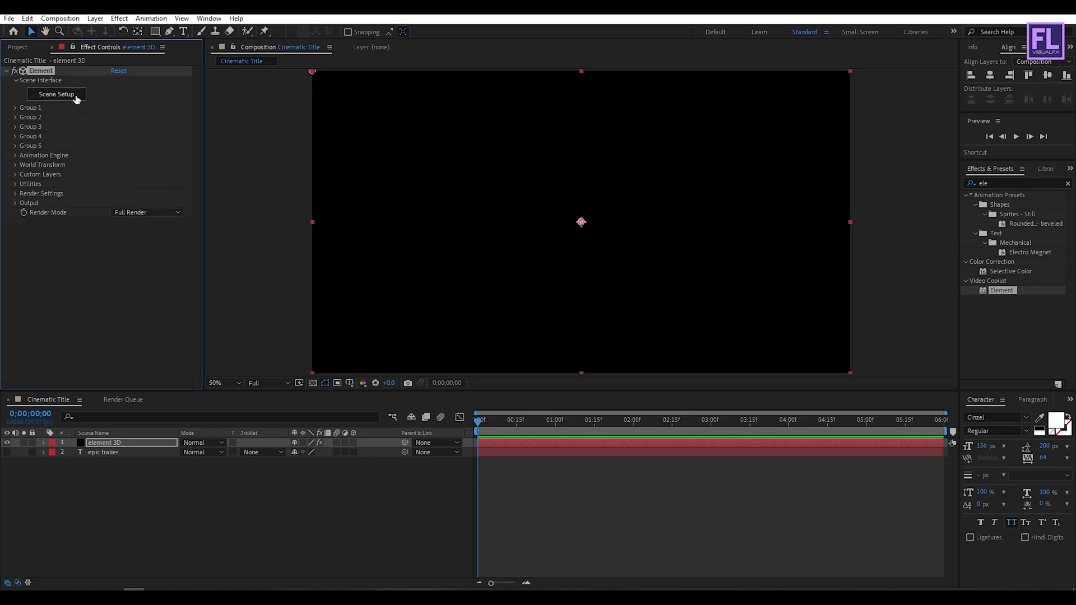
Step: In Scene Setup, extrude the linked text and scale it along Z for deep letters
click(69, 95)
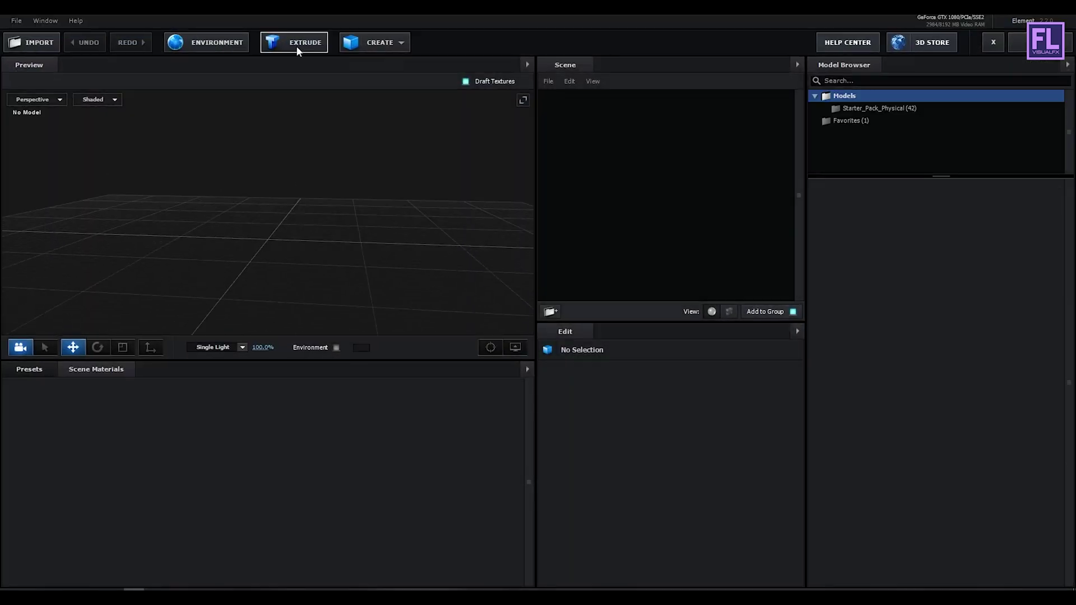
click(297, 48)
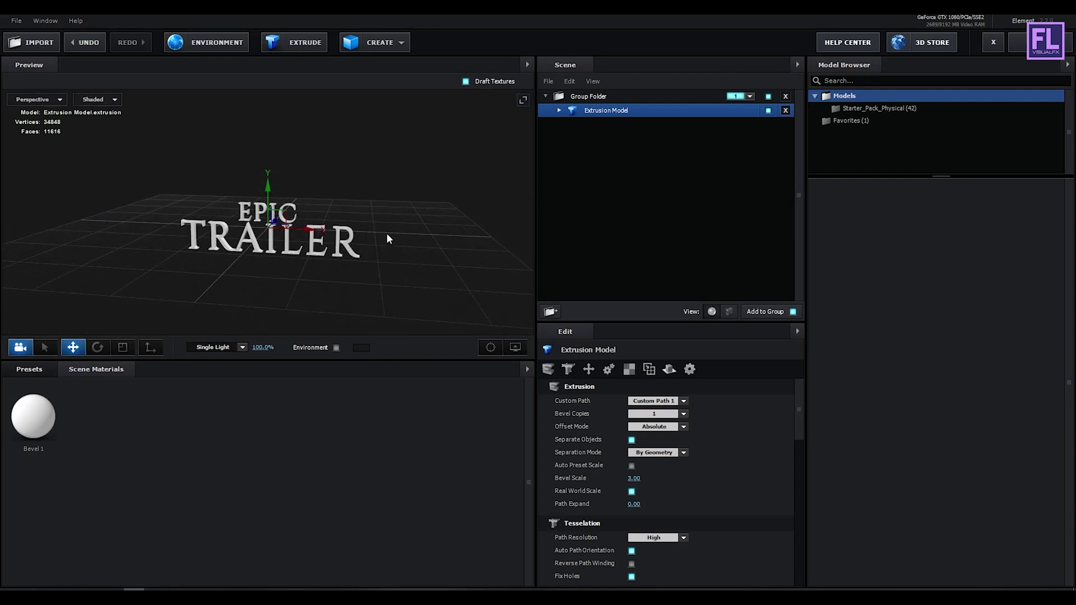
mouse_move(385, 233)
mouse_down()
mouse_move(365, 247)
mouse_move(378, 235)
mouse_move(338, 223)
mouse_move(348, 283)
mouse_up()
key(r)
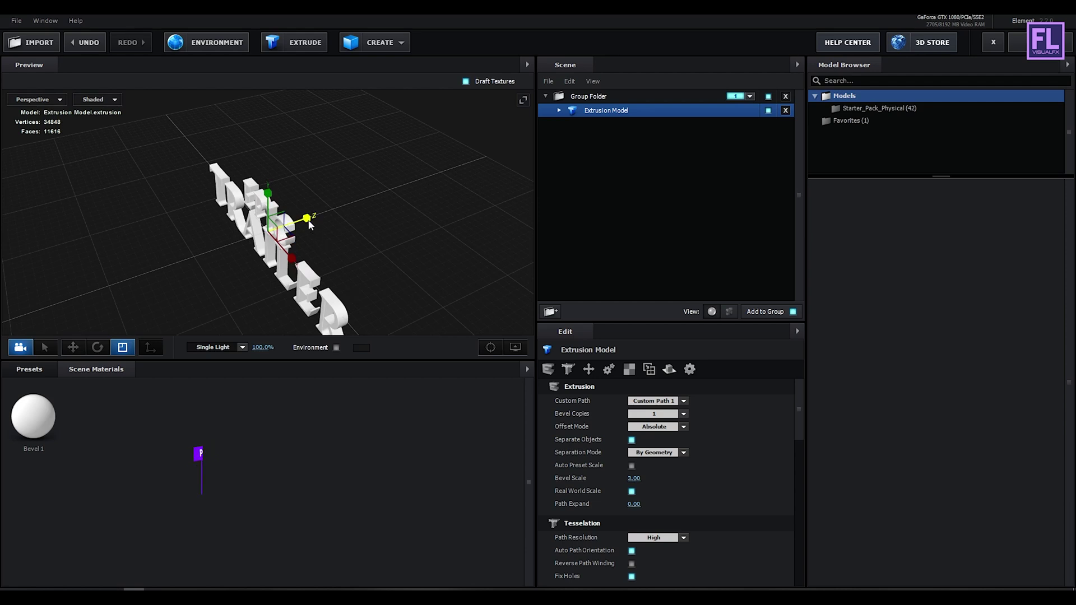
drag(309, 220, 425, 257)
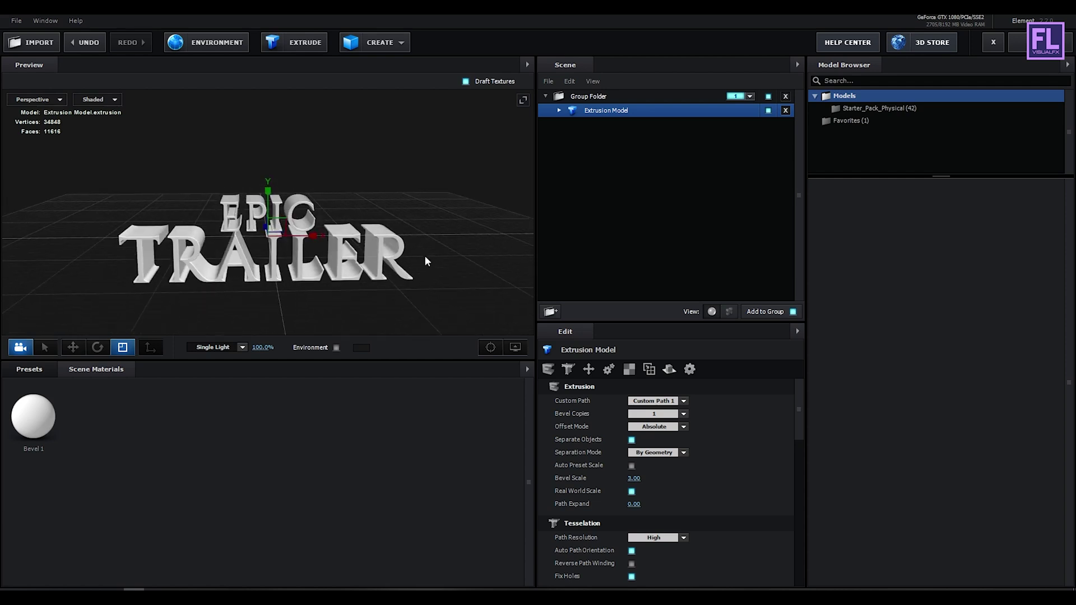
click(29, 369)
Step: Apply the Physical Chrome material and Basic_2K_03 environment, then confirm the scene
click(70, 421)
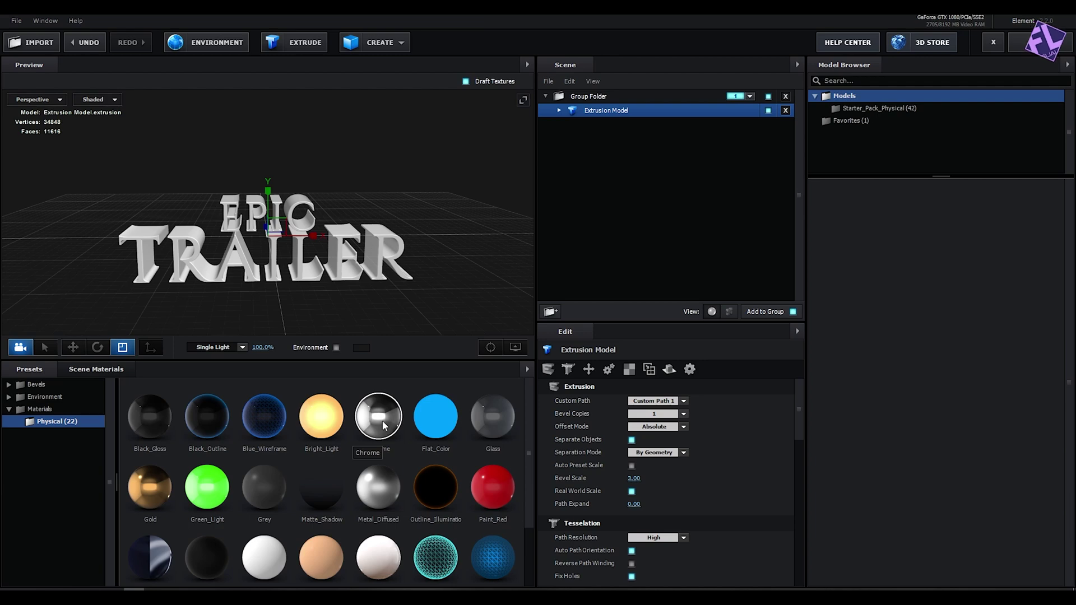
drag(383, 420, 255, 234)
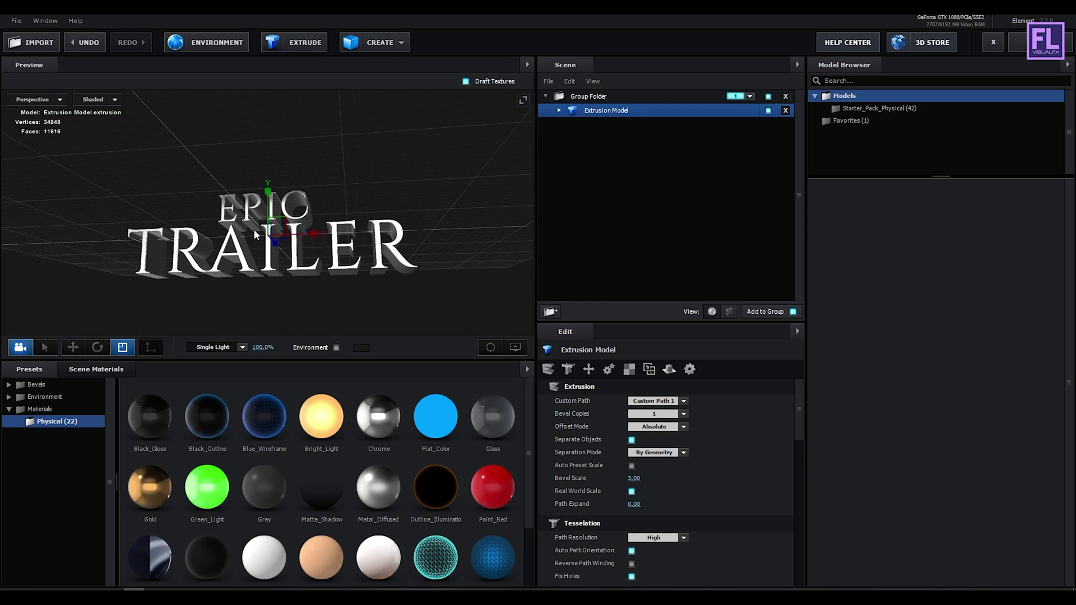
click(46, 398)
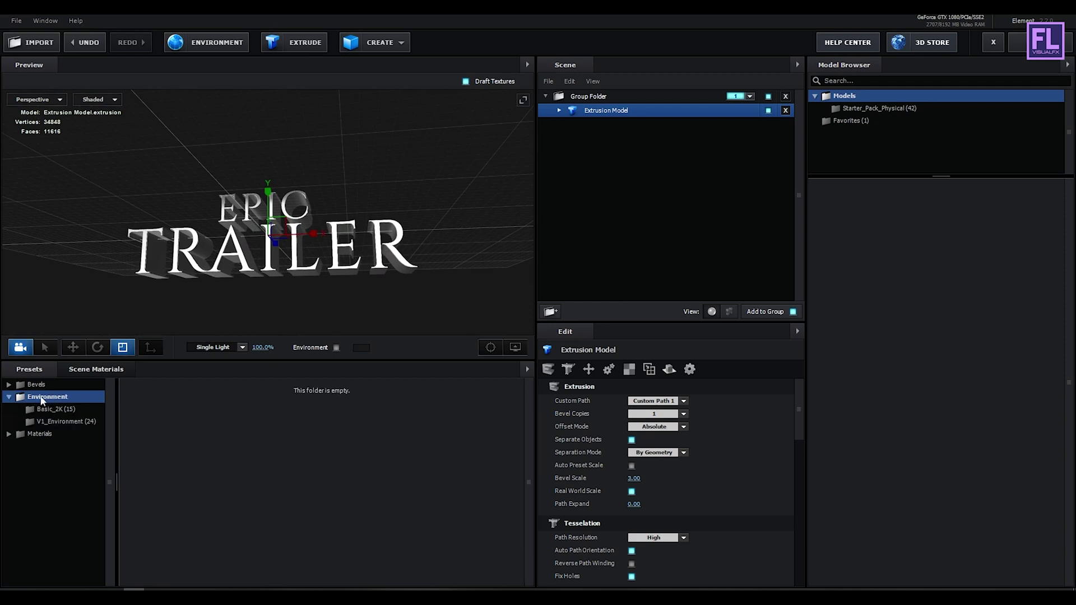
click(87, 410)
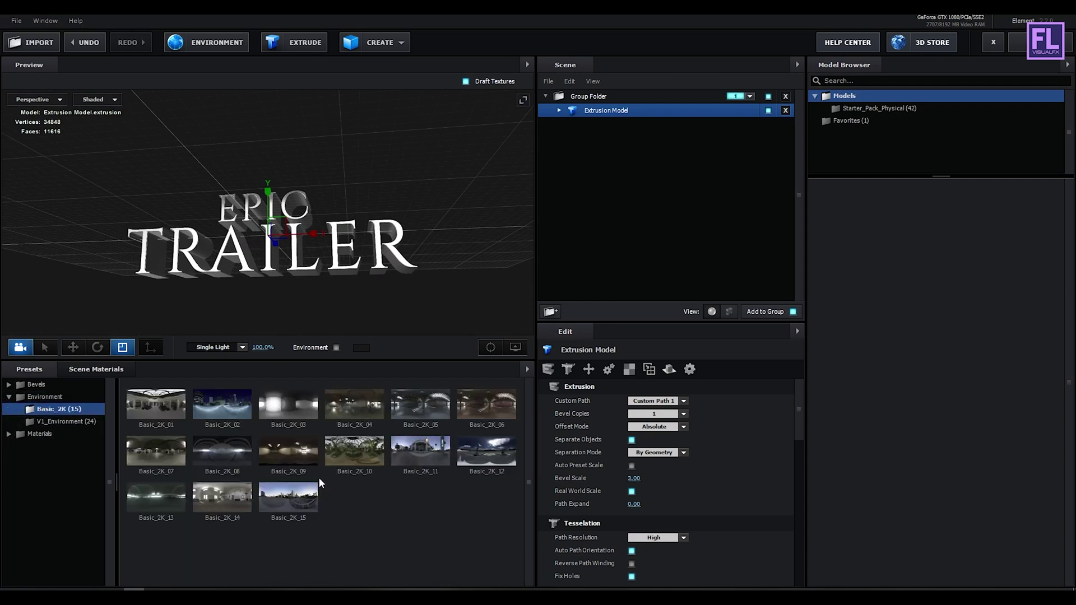
click(297, 398)
drag(412, 216, 297, 301)
click(1034, 42)
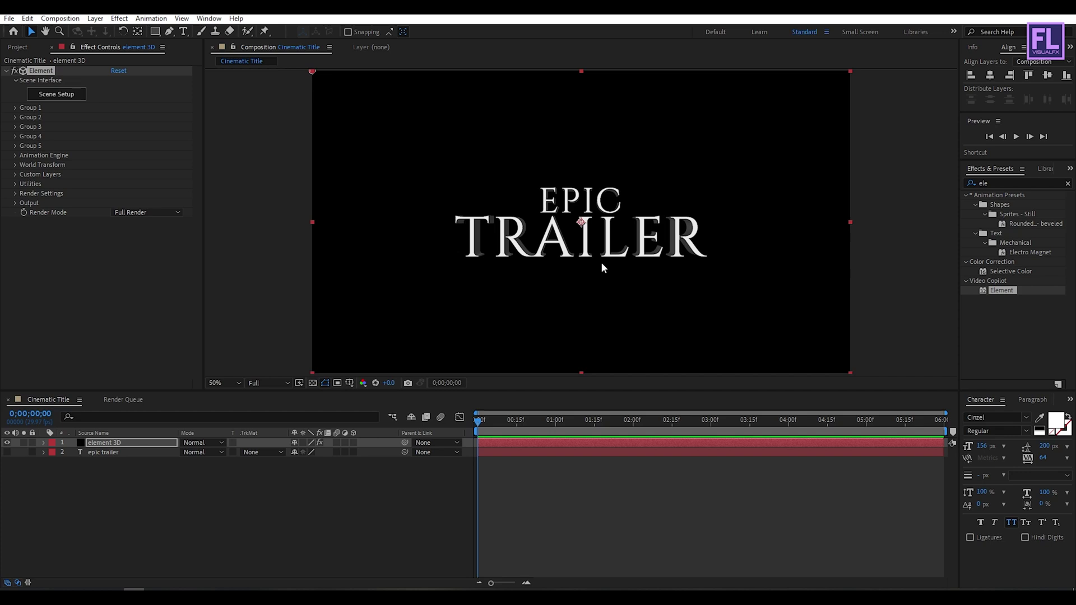
Step: Set the epic trailer text layer's tracking to 73
click(123, 453)
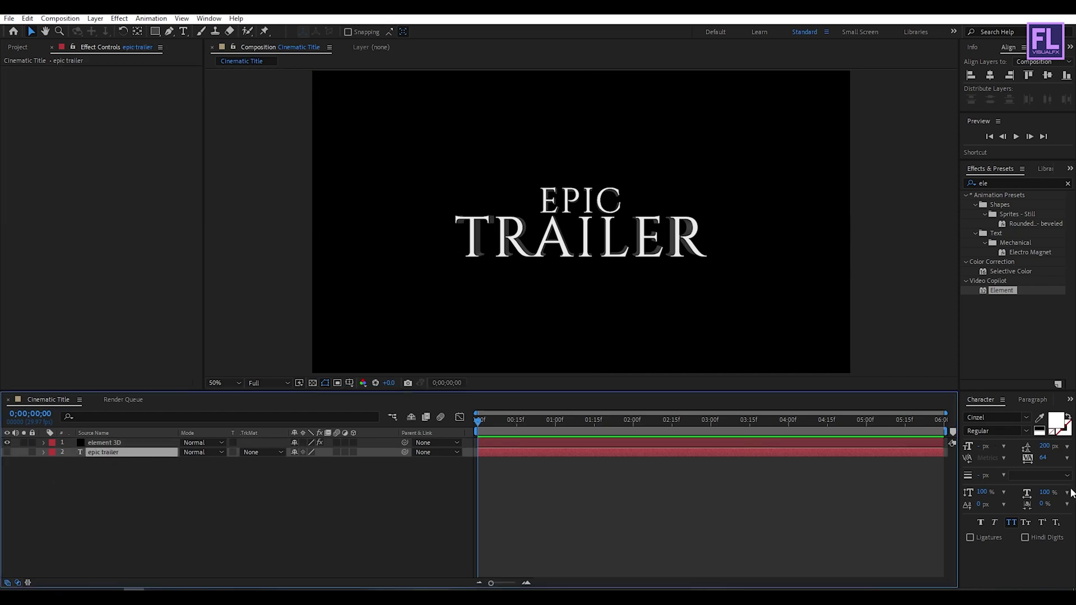
drag(1044, 458, 1049, 455)
click(122, 461)
Step: Add the 360 lighting preset in Element's render settings
click(126, 444)
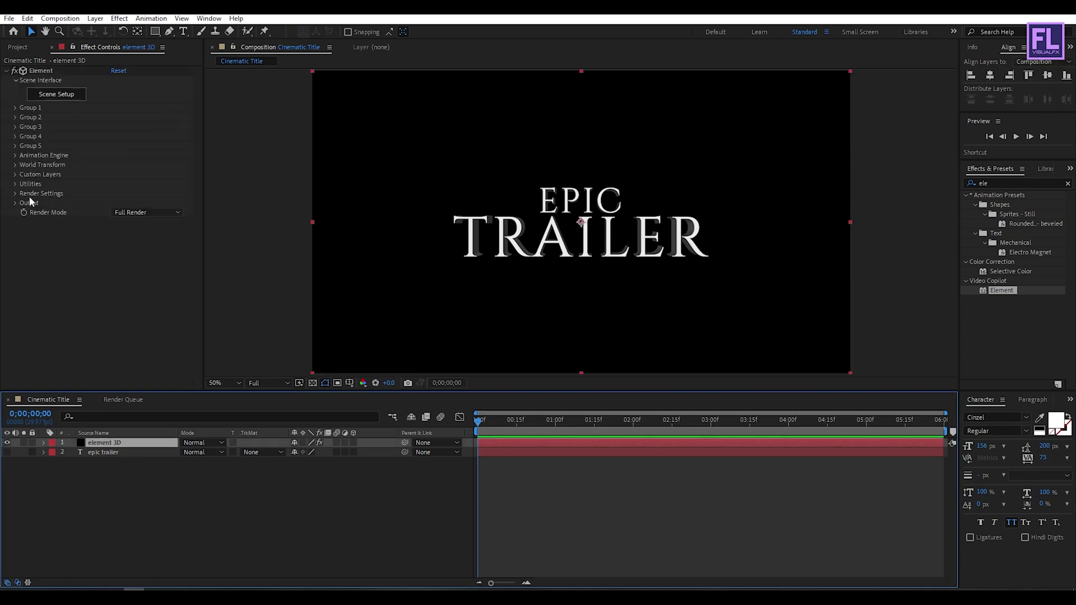
click(14, 193)
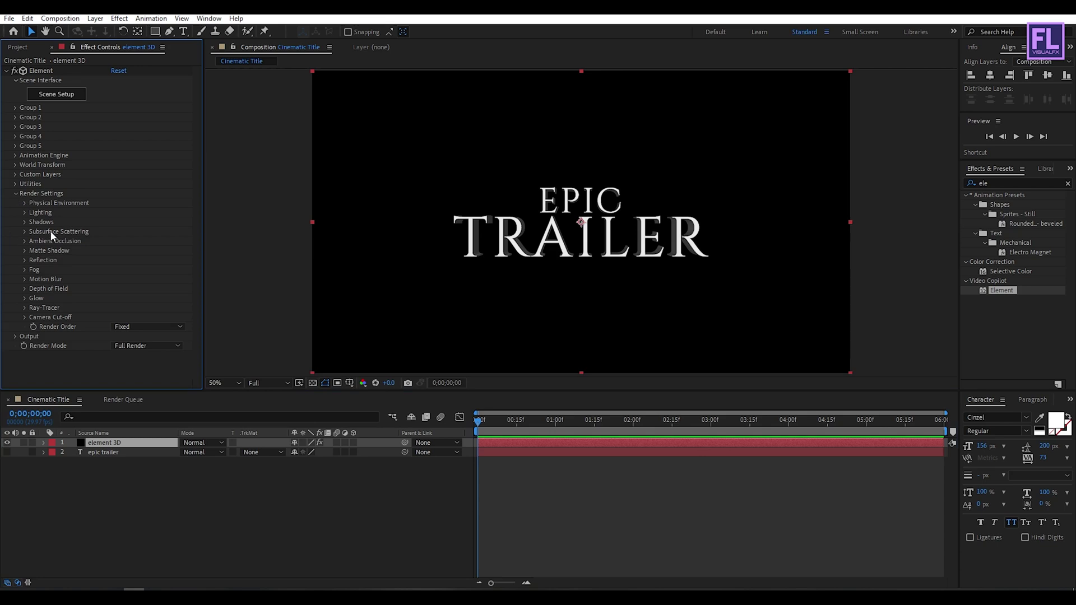
click(25, 213)
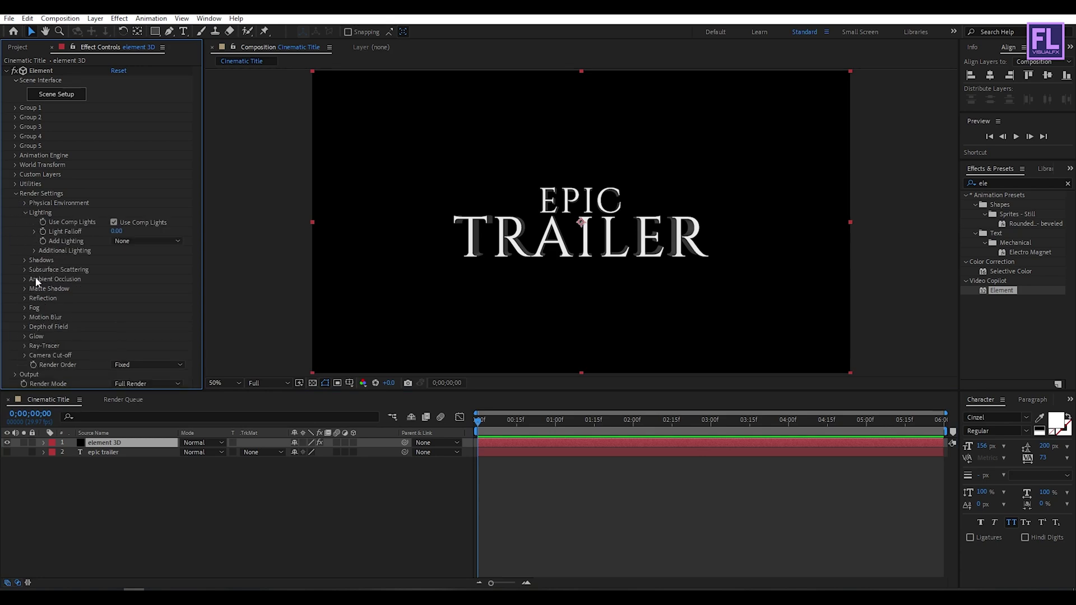
click(136, 241)
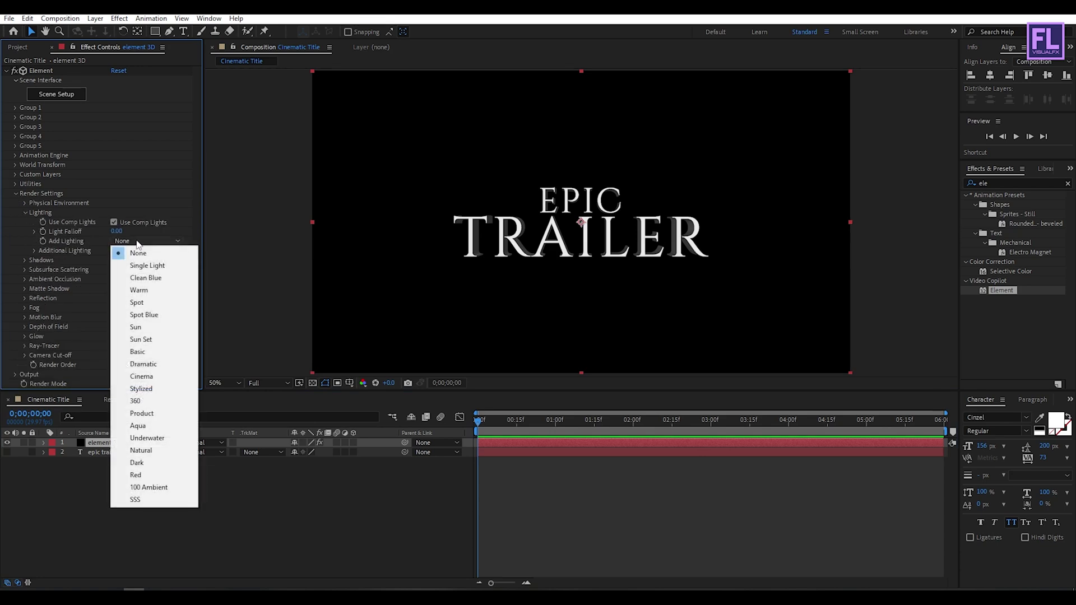
click(151, 401)
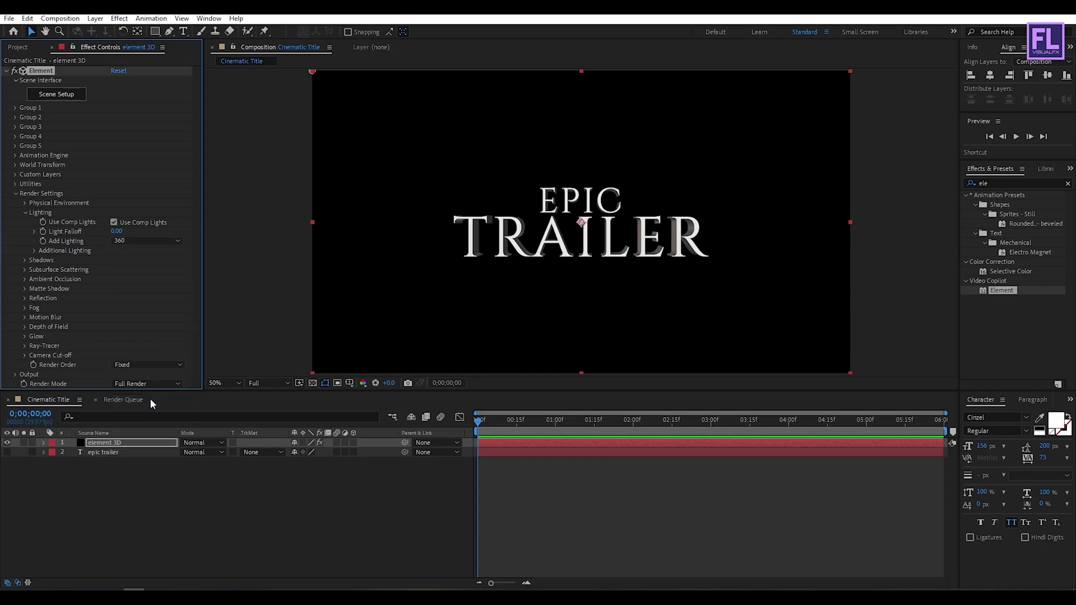
click(23, 214)
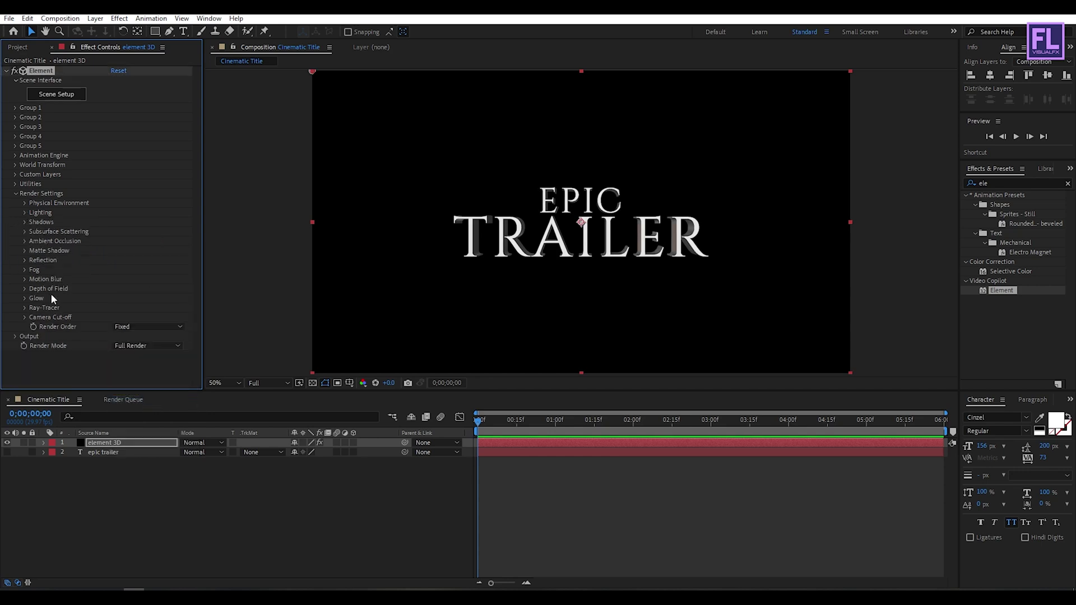
Step: Raise the ambient occlusion SSAO Intensity to 20
click(24, 242)
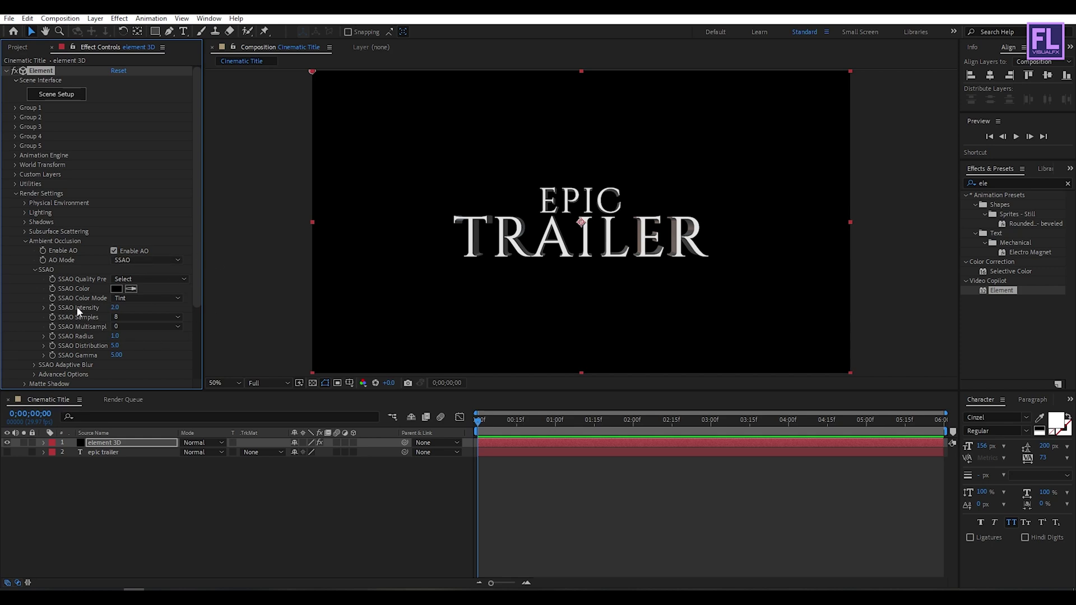
click(117, 308)
text(20)
key(Return)
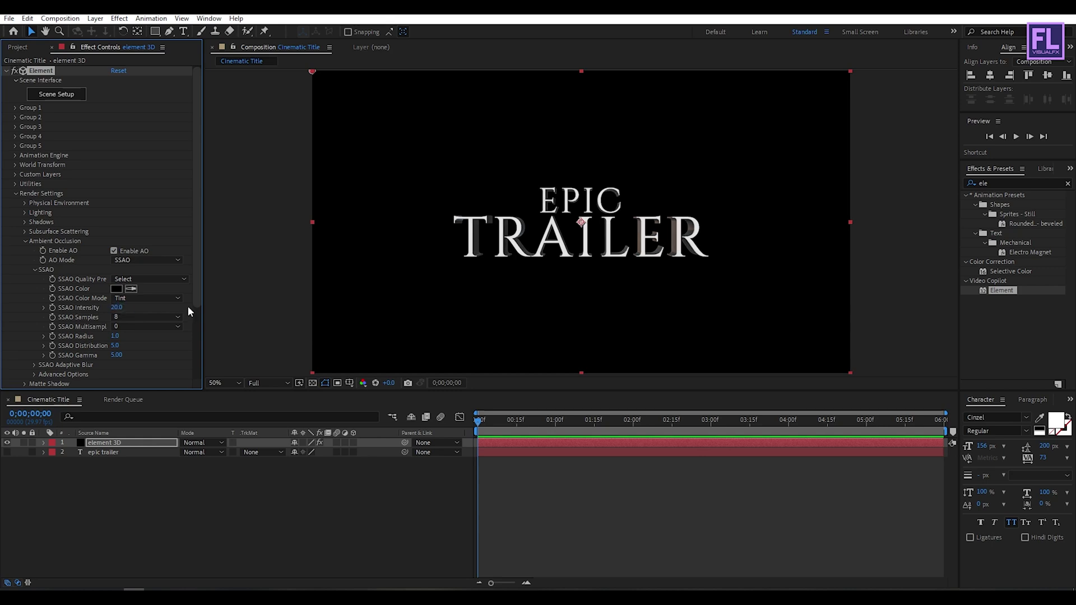
click(15, 194)
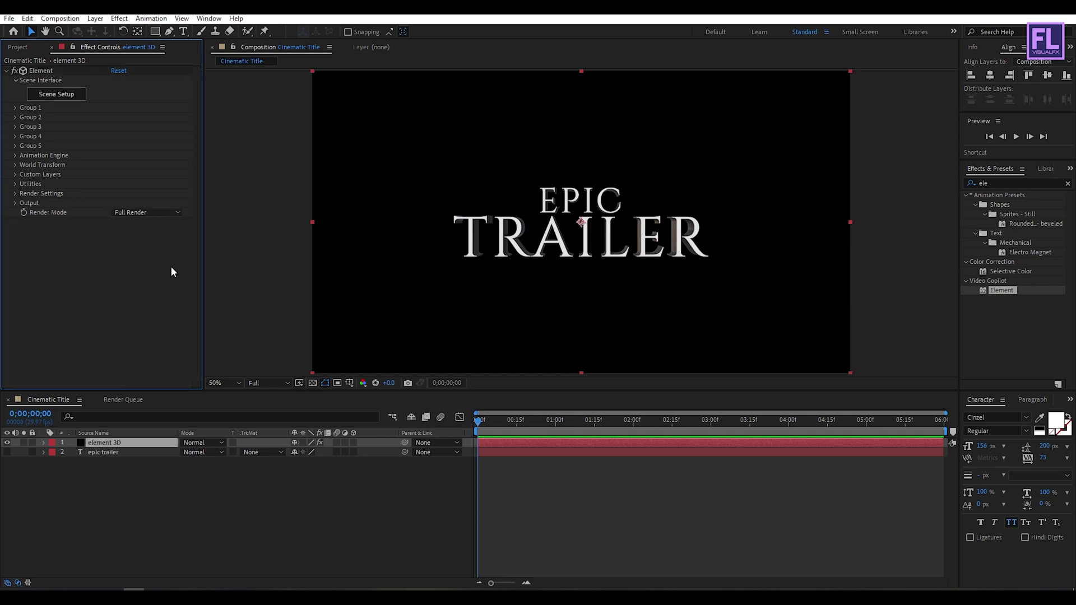
Step: Import Dark Clouds.mov, lens flare.mov and Particles.mp4 from Project_file into the project
click(22, 47)
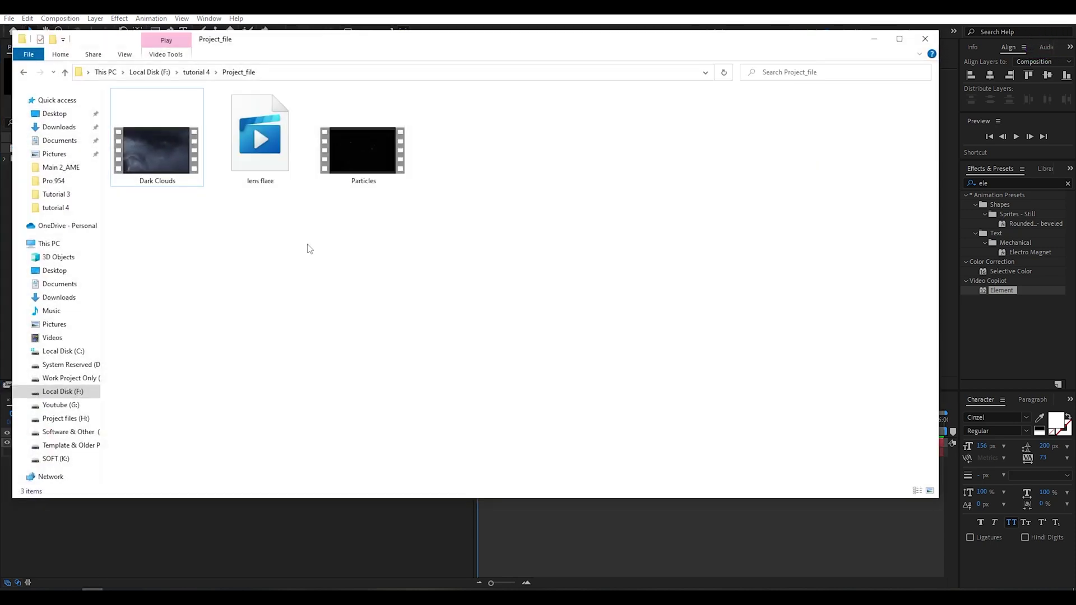
drag(487, 246, 168, 117)
drag(415, 191, 59, 243)
click(83, 223)
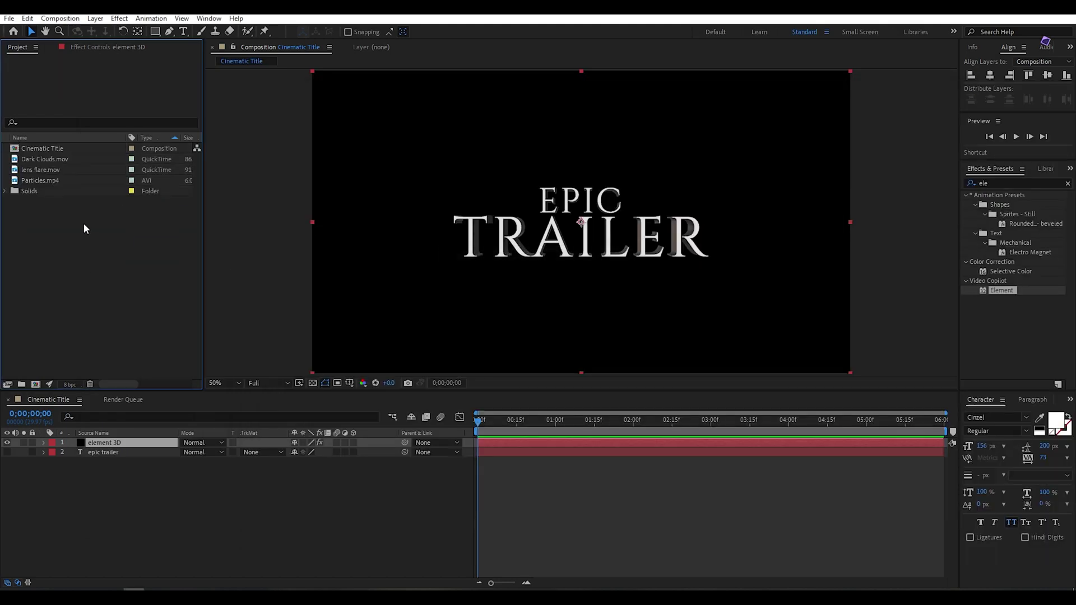
Step: Add lens flare.mov above element 3D, nudge it lower, and make it a 3D layer
click(44, 171)
drag(45, 172, 137, 446)
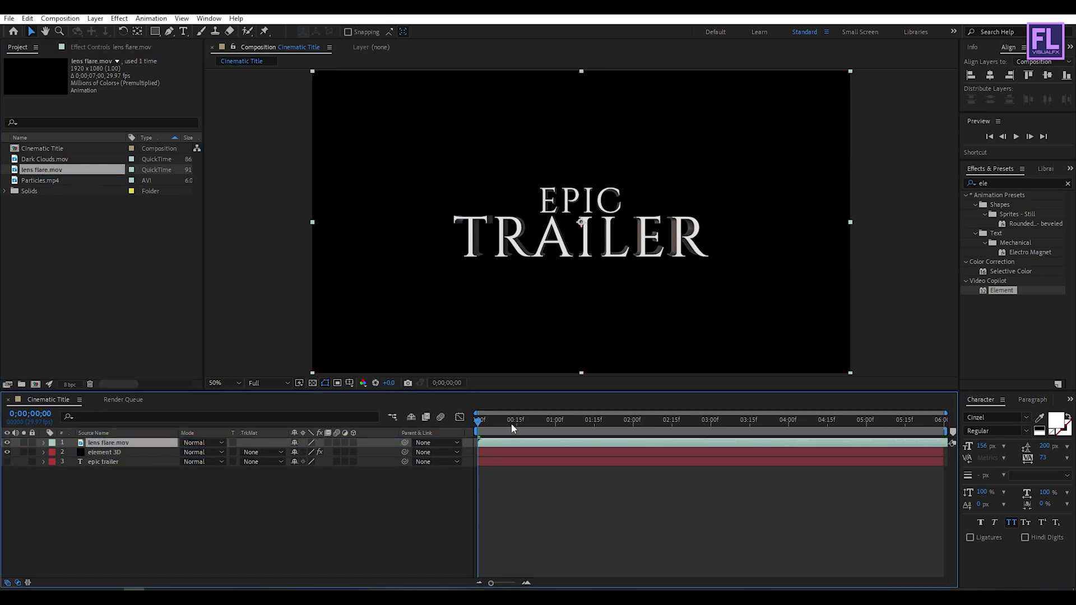
drag(511, 422, 685, 421)
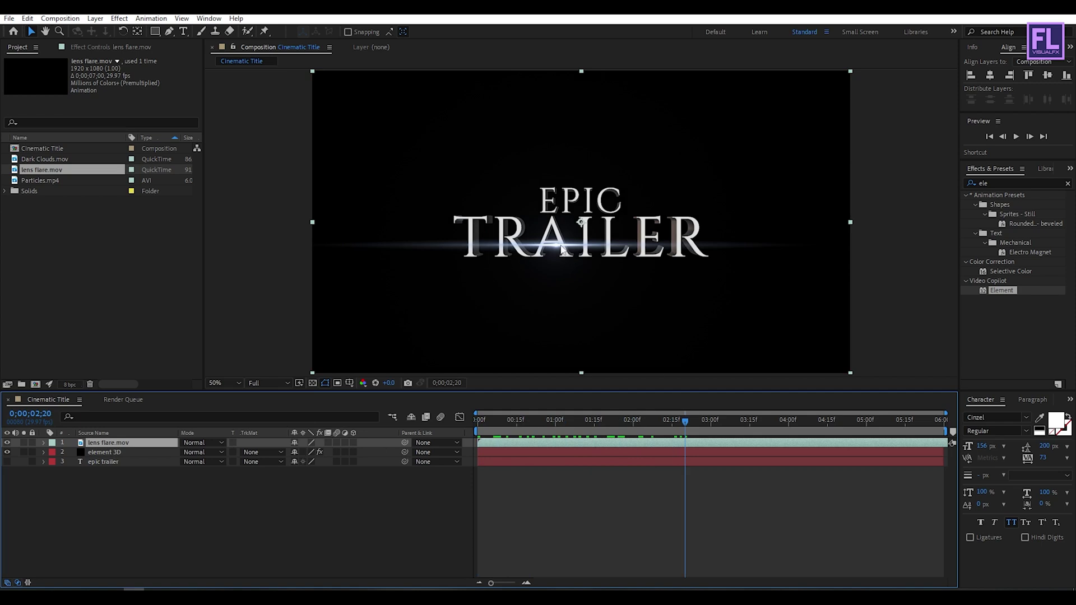
drag(563, 251, 565, 260)
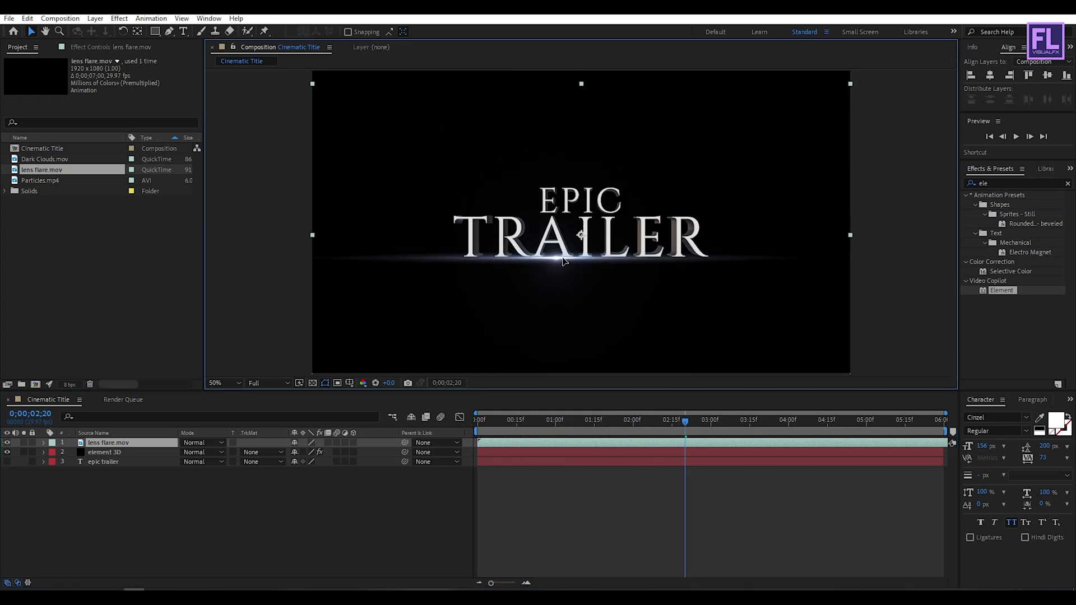
key(Return)
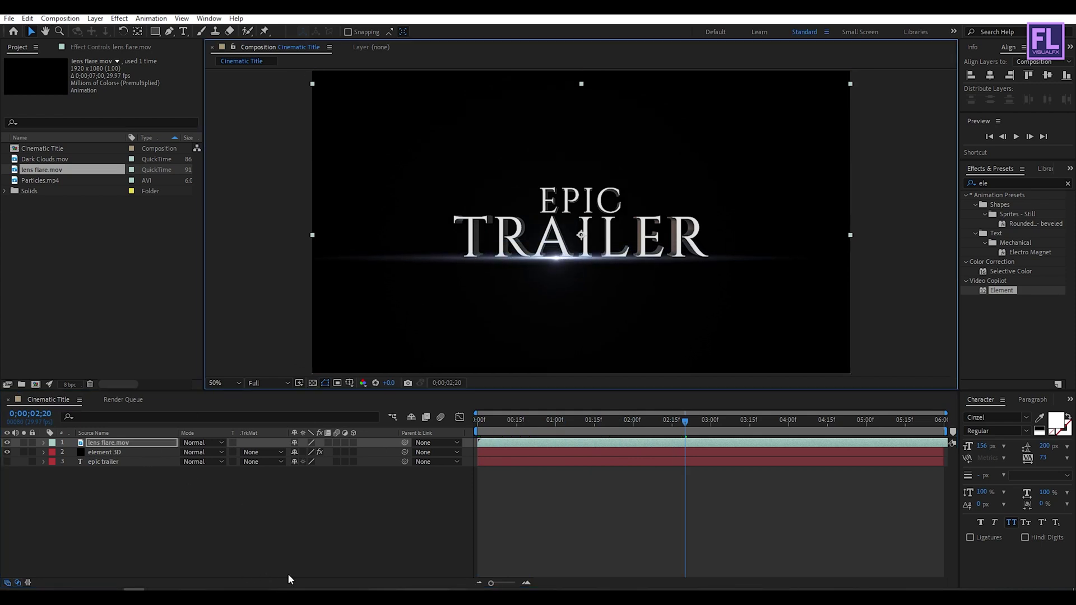
click(142, 442)
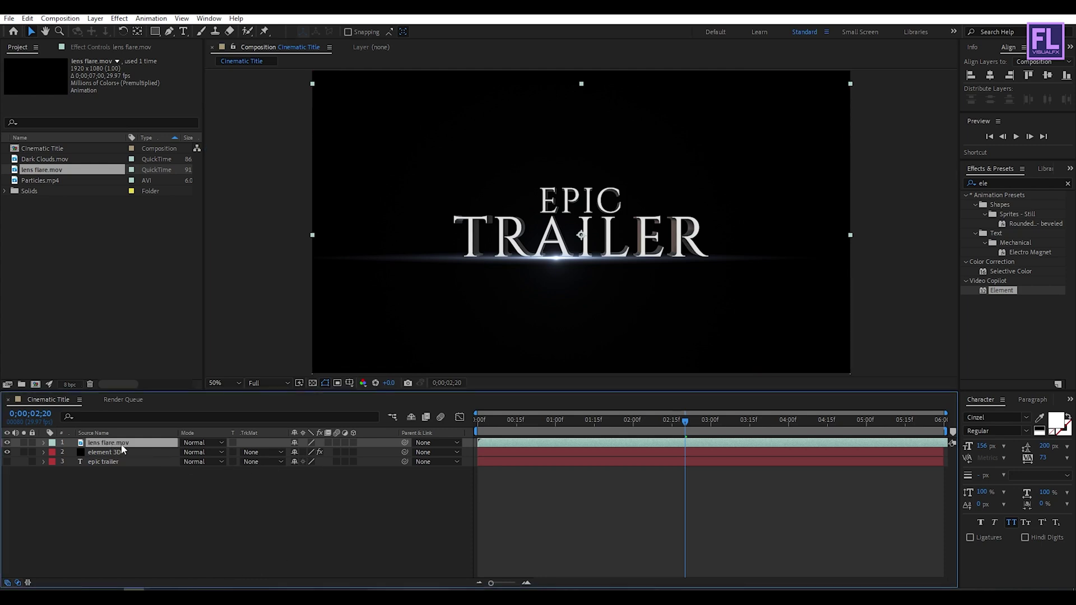
click(354, 443)
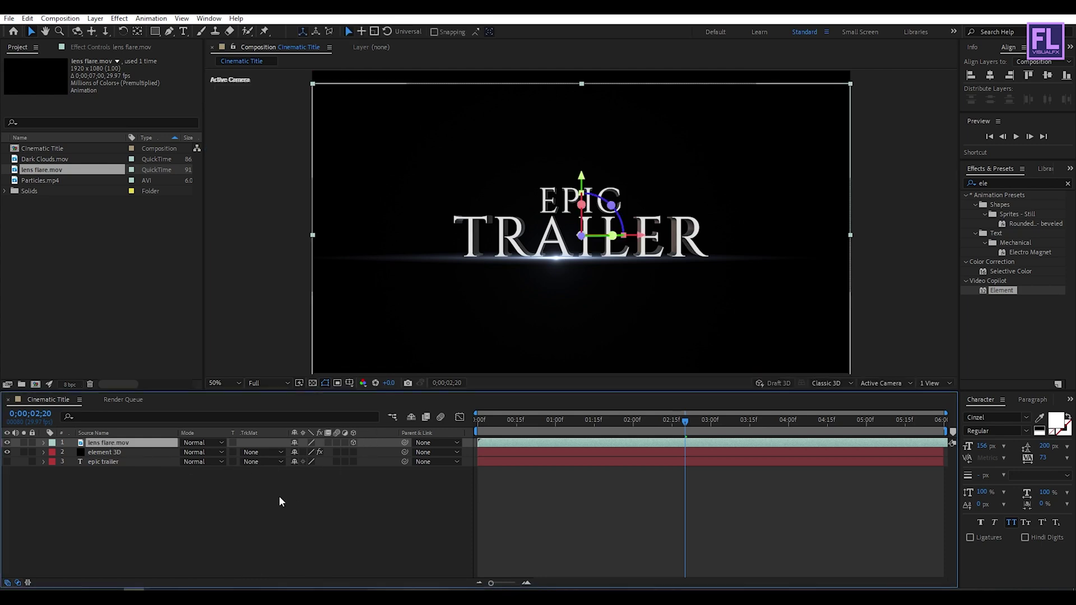
click(228, 520)
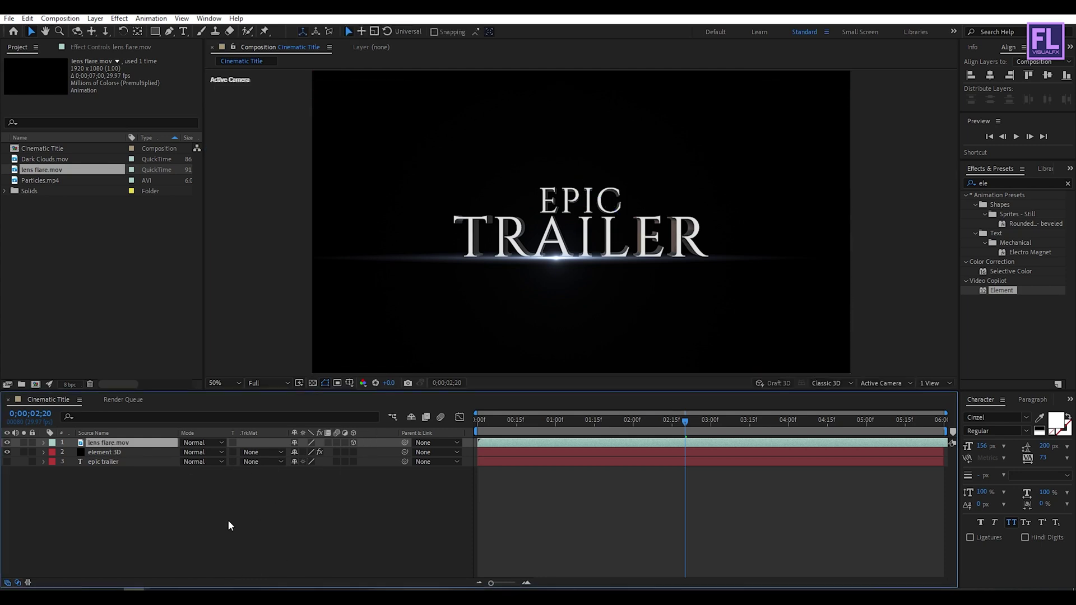
Step: Put Particles.mp4 on top in Add mode and Dark Clouds.mov at the bottom
click(48, 183)
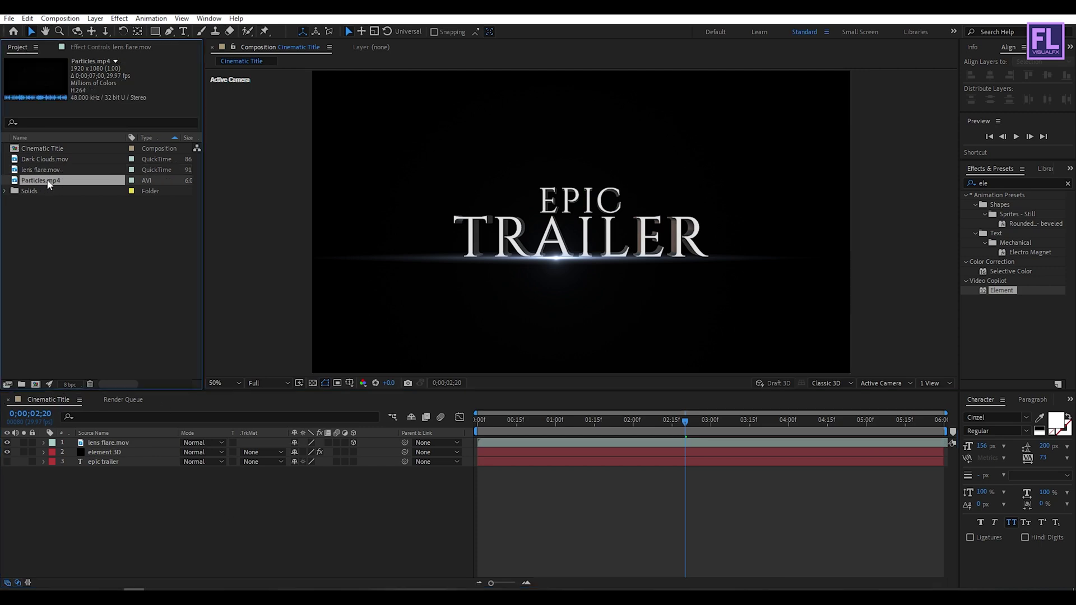
drag(43, 185, 130, 439)
click(206, 443)
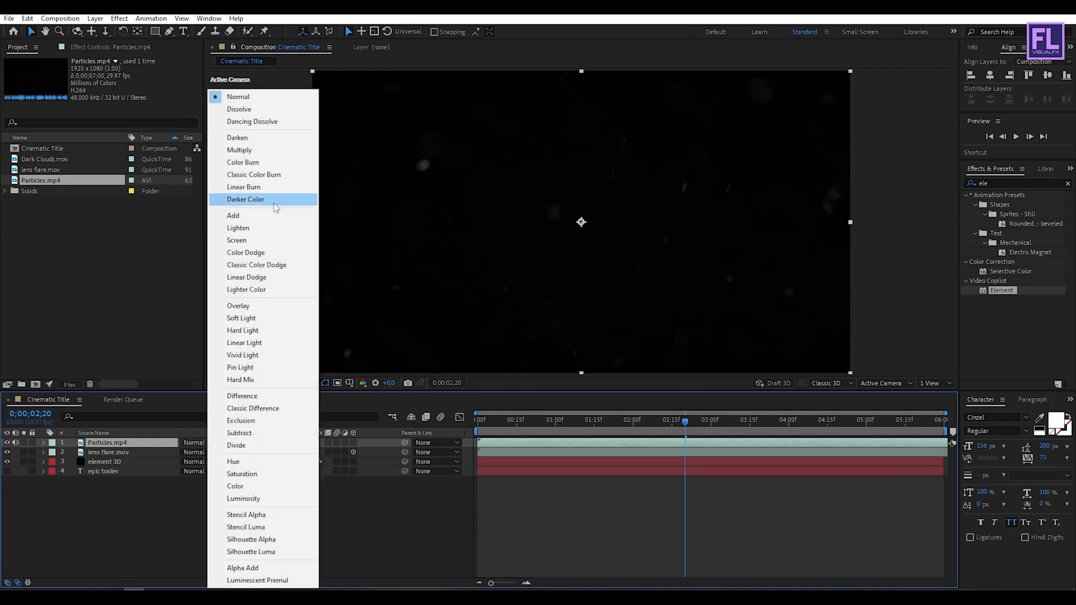
click(253, 216)
click(152, 222)
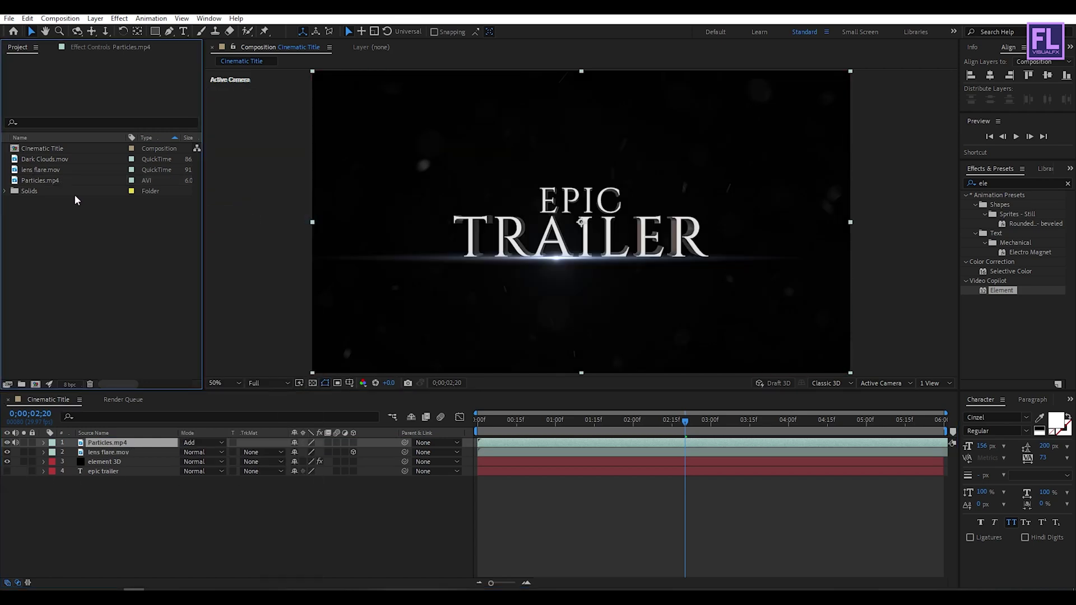
click(44, 160)
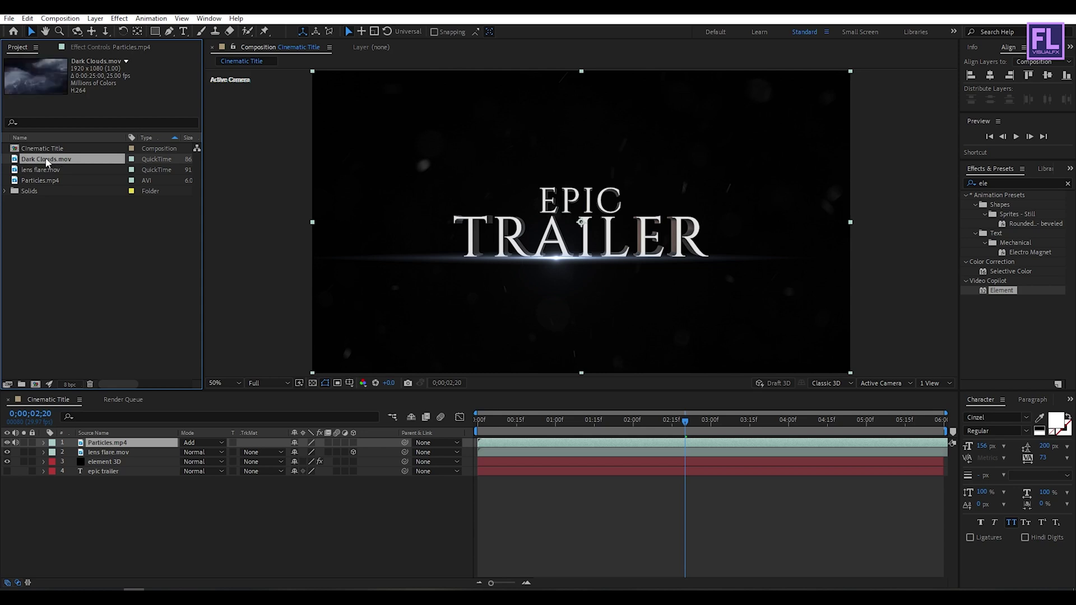
drag(46, 160, 118, 487)
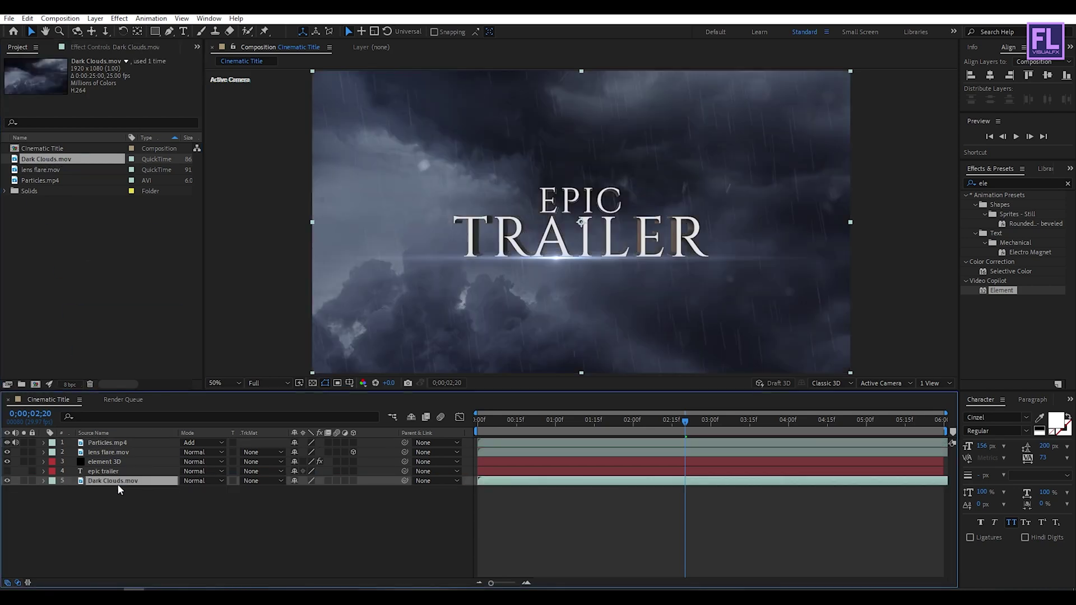
Step: Create a black solid and place it just above Dark Clouds.mov
right_click(113, 528)
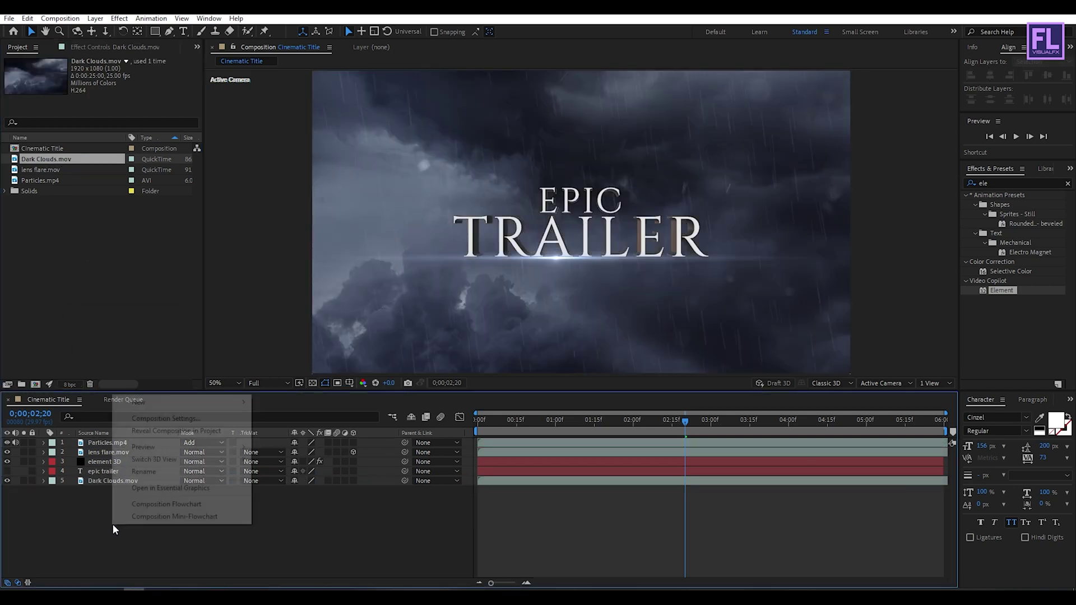
mouse_move(168, 401)
click(311, 432)
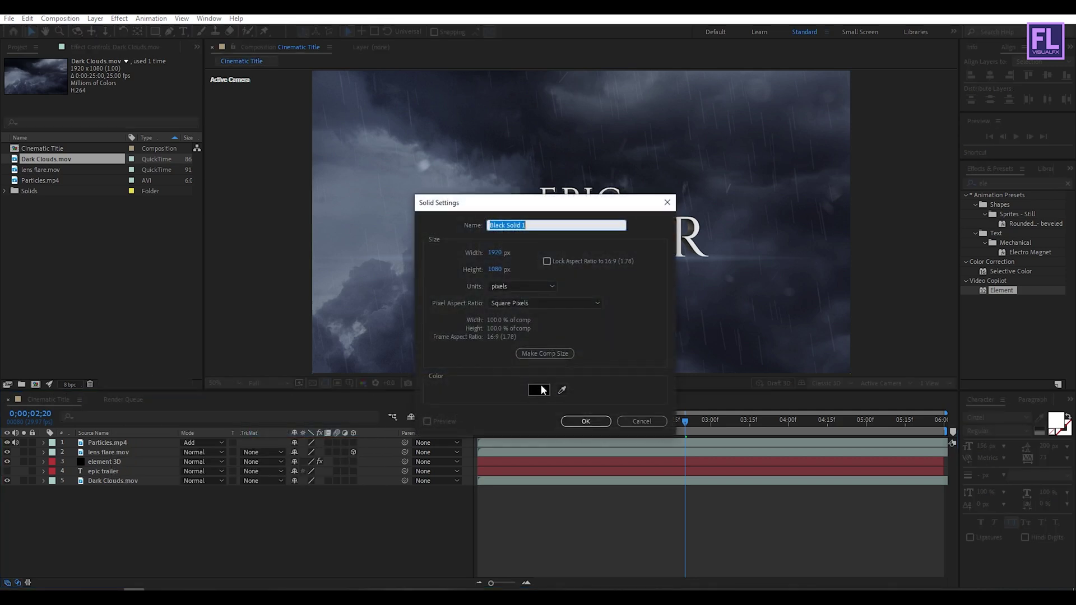
click(586, 421)
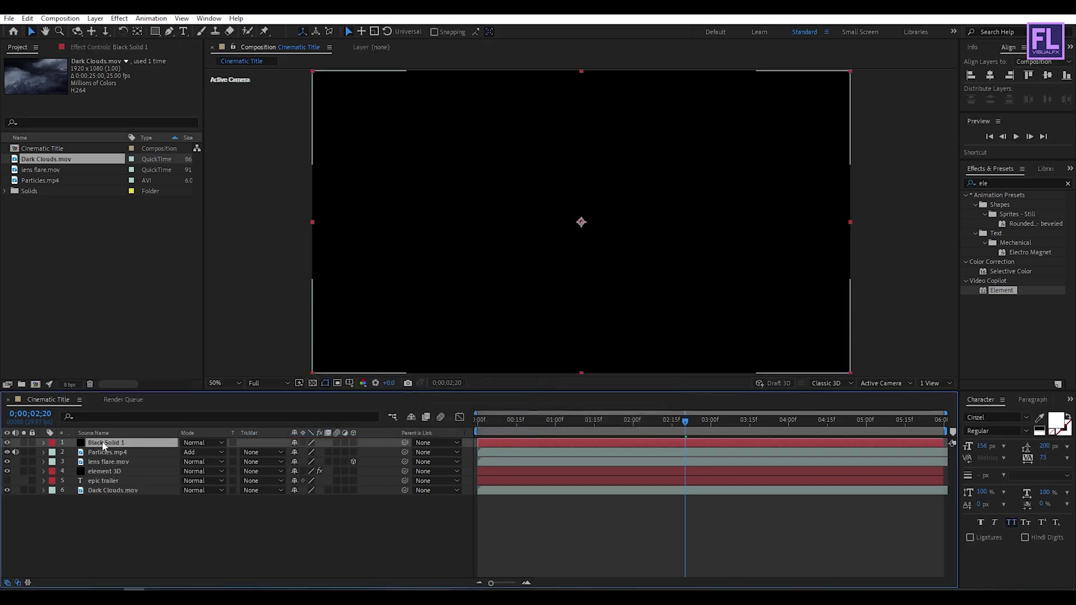
drag(106, 489, 106, 488)
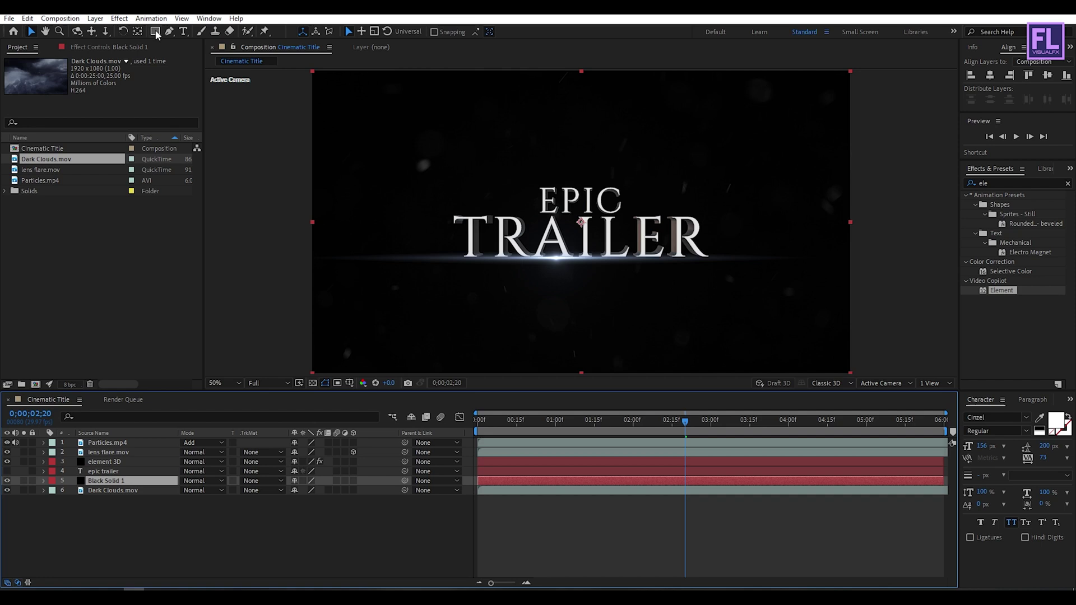
Step: Give the black solid a layer-filling oval mask with a large feather, inverted
drag(157, 35, 186, 60)
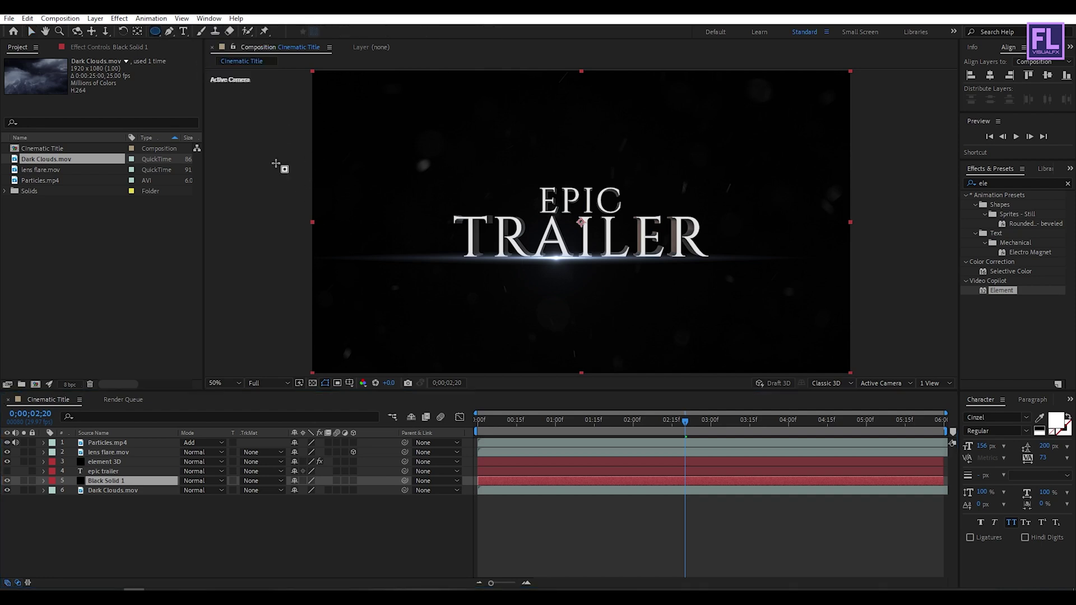
double_click(157, 34)
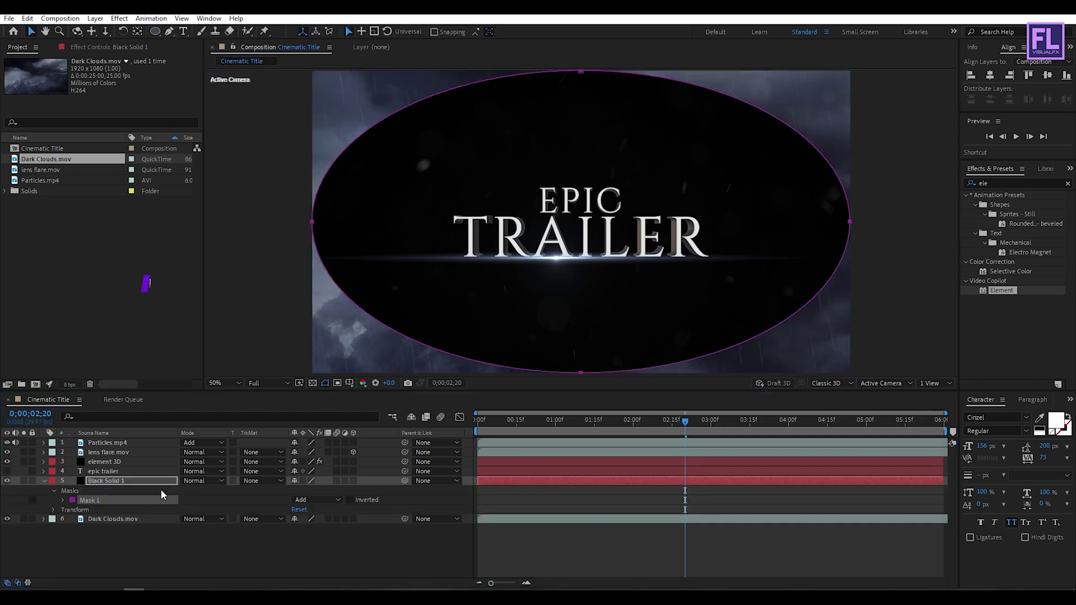
key(f)
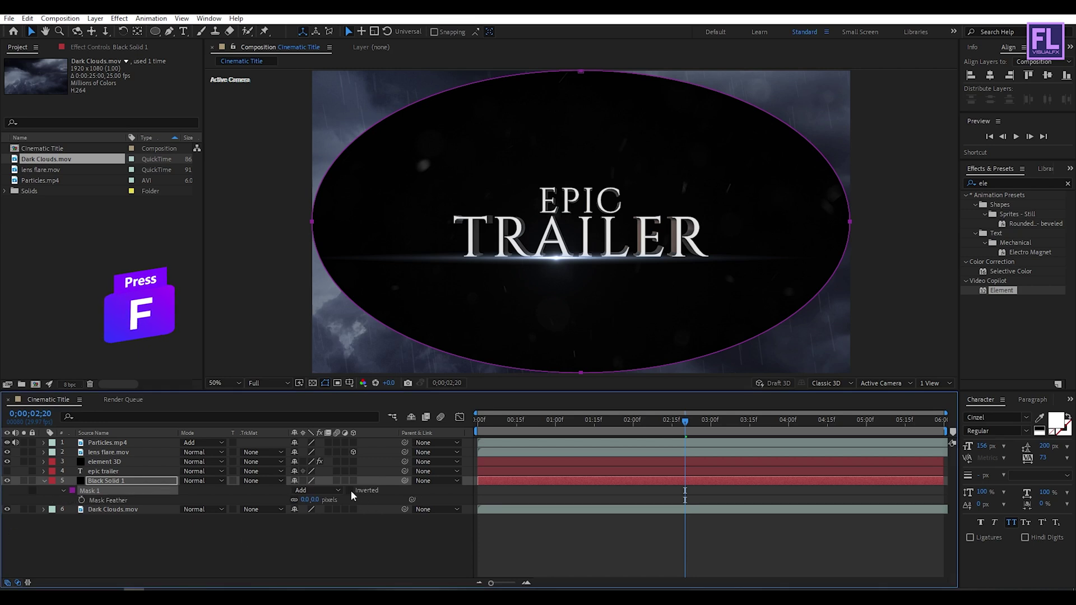
drag(306, 500, 617, 491)
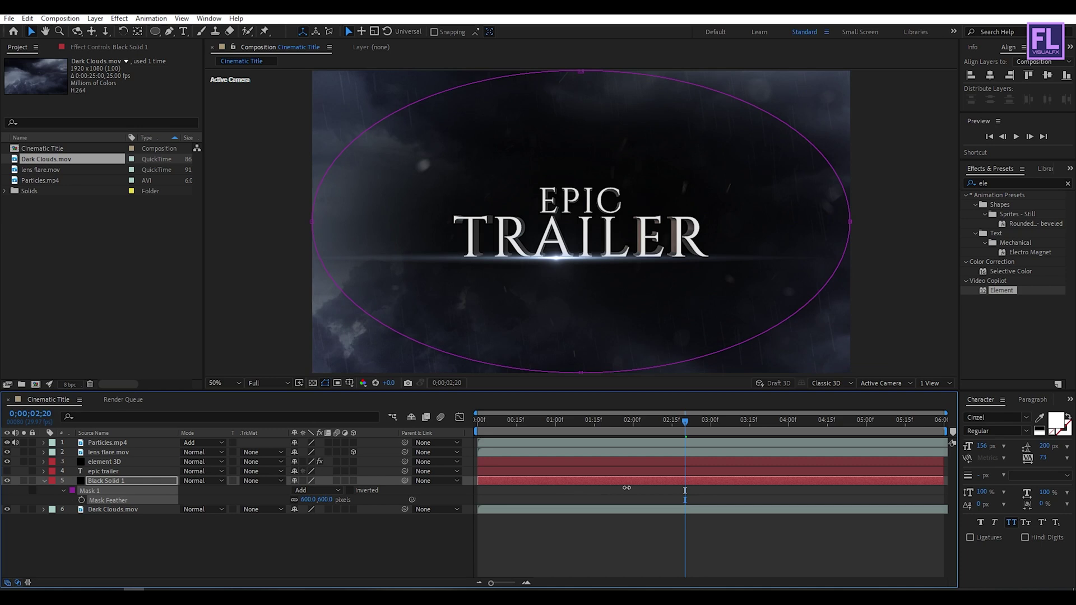
click(350, 491)
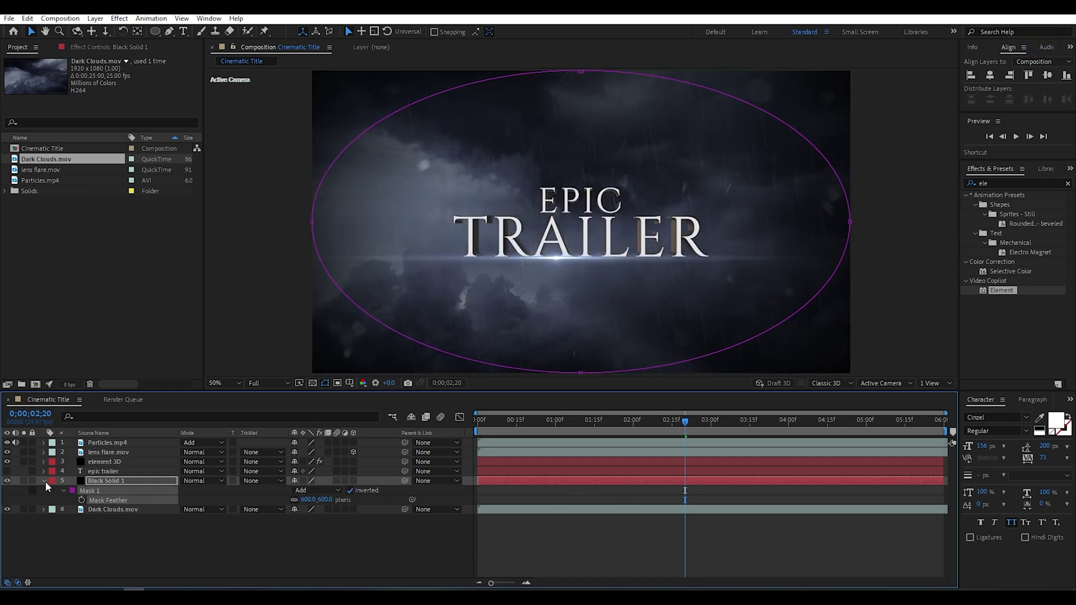
click(44, 481)
Step: Widen the oval mask to the left and right edges of the frame
click(130, 527)
click(123, 480)
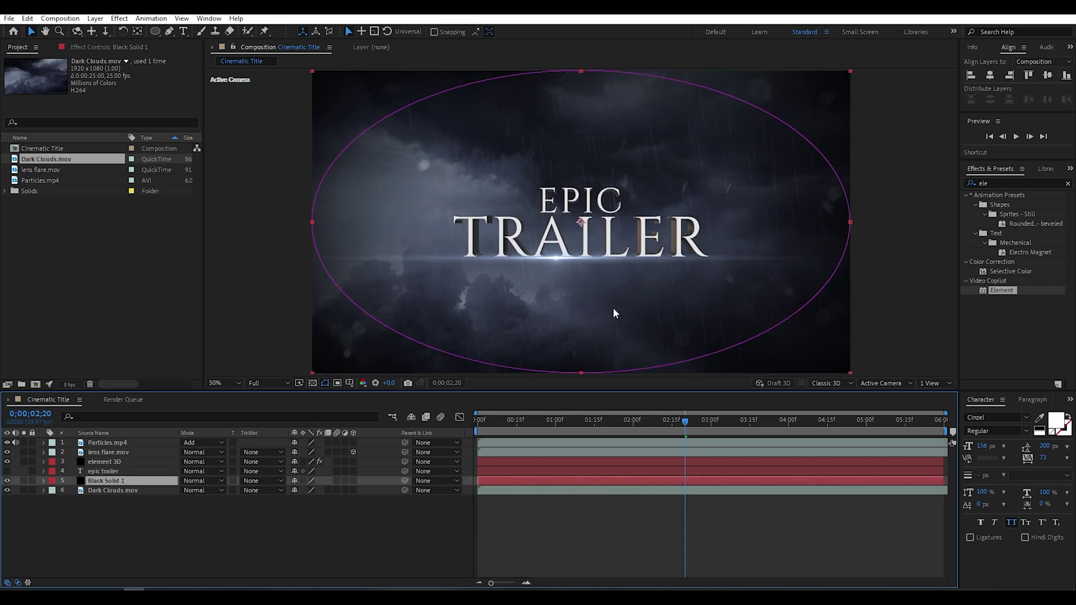
click(312, 223)
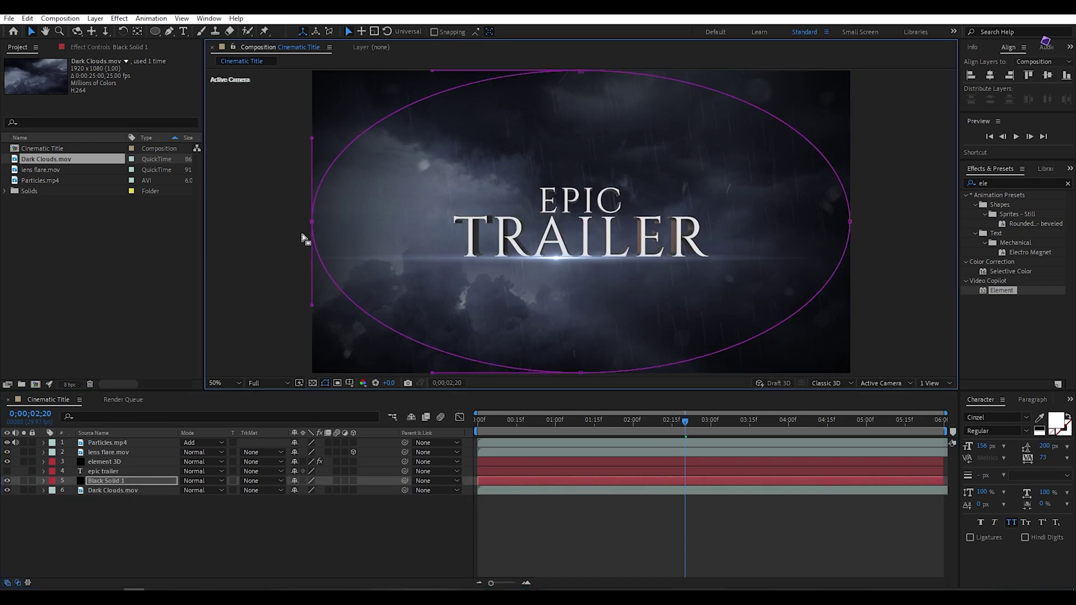
drag(312, 225, 290, 225)
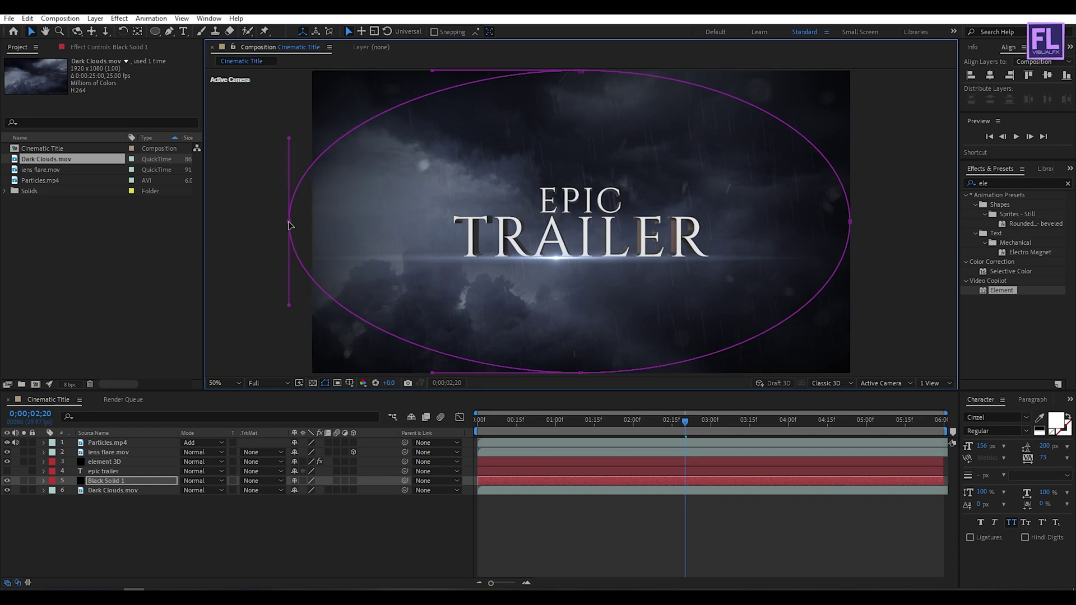
drag(850, 225, 866, 229)
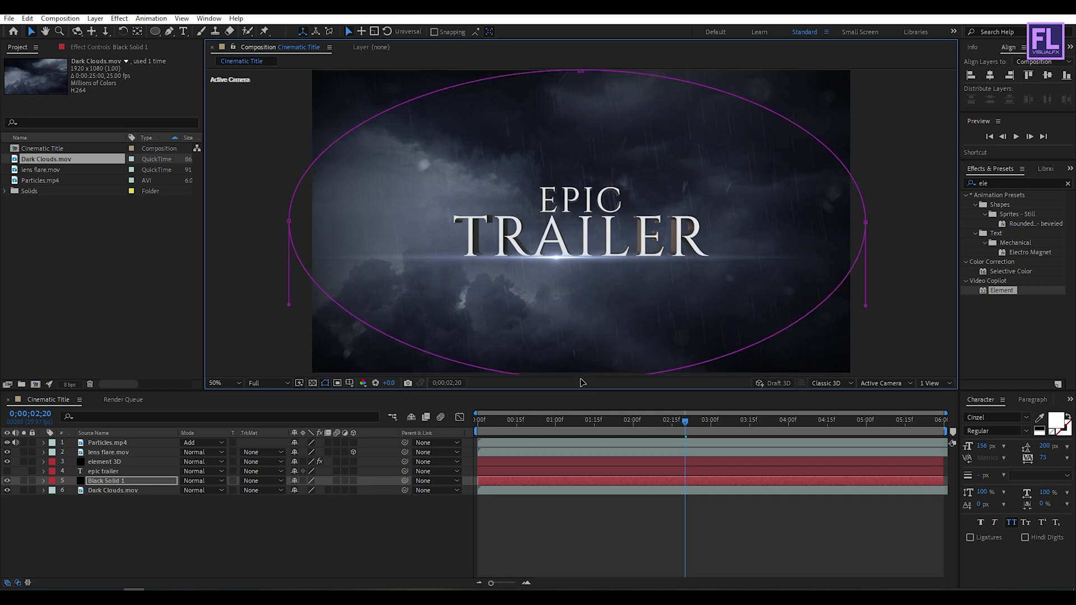
key(comma)
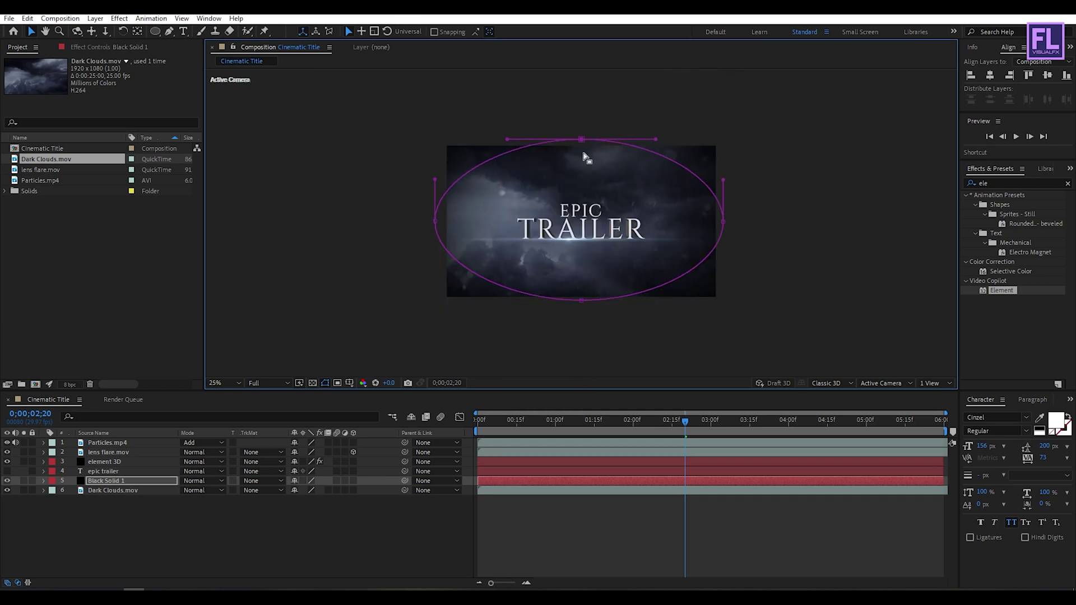
key(period)
key(v)
click(144, 522)
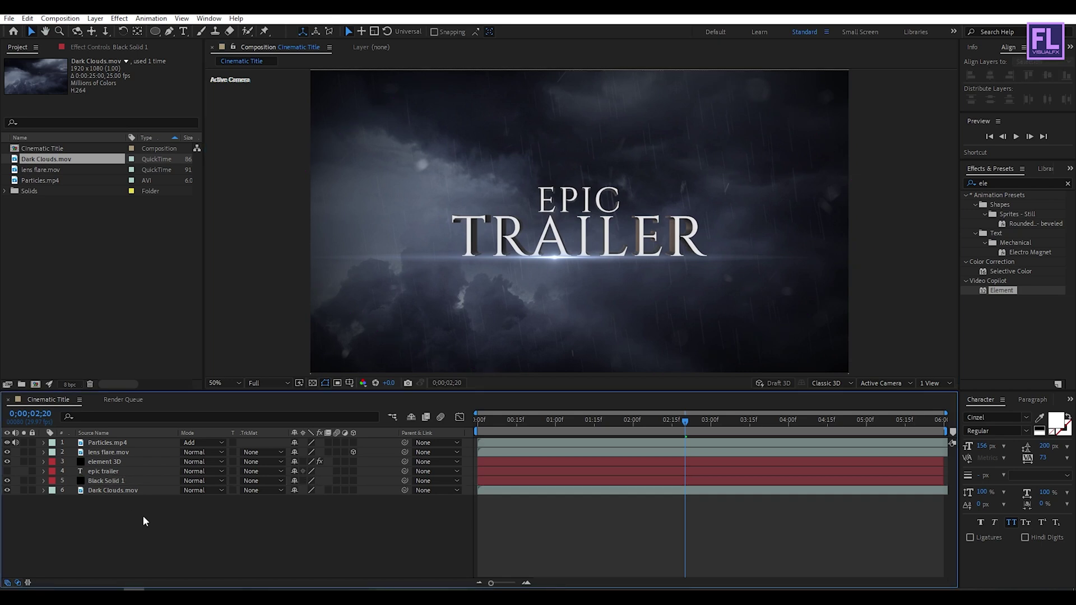
Step: Apply Curves to the element 3D layer and pull the lower point down for more RGB contrast
click(103, 463)
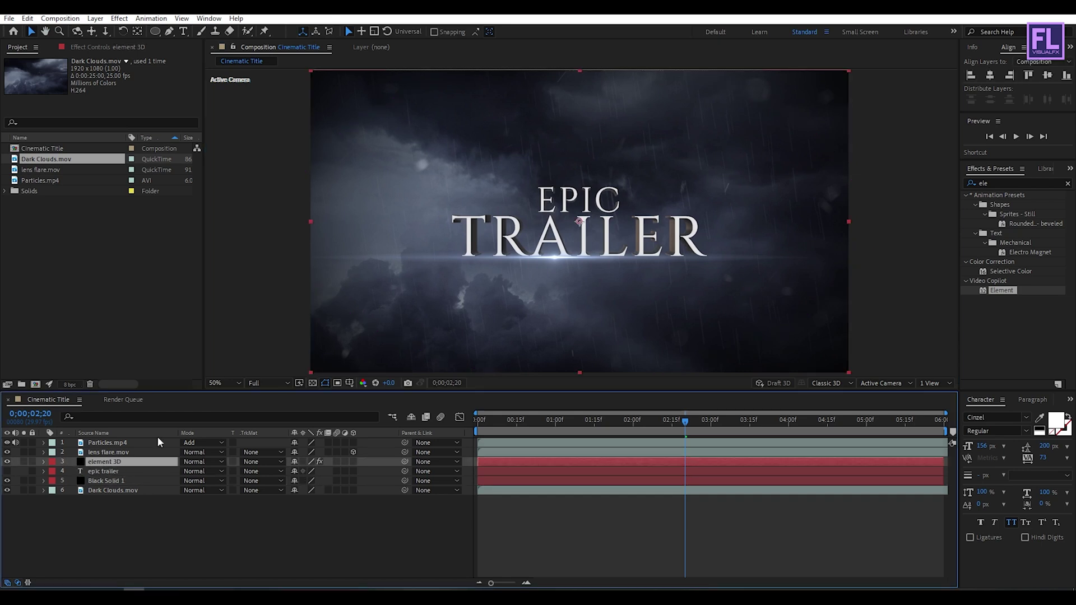
click(1001, 182)
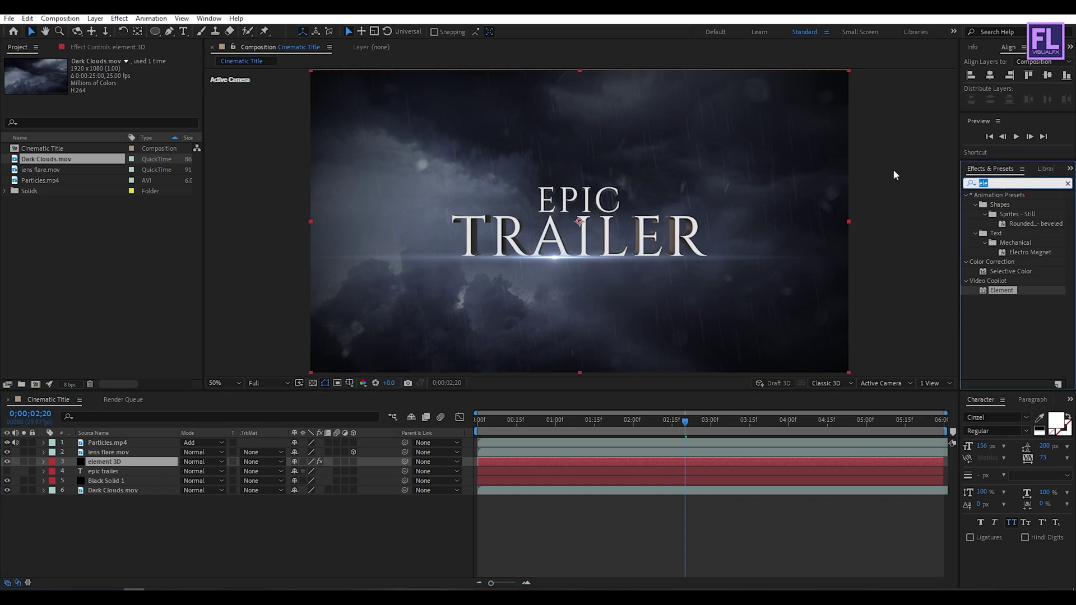
text(cur)
click(1010, 312)
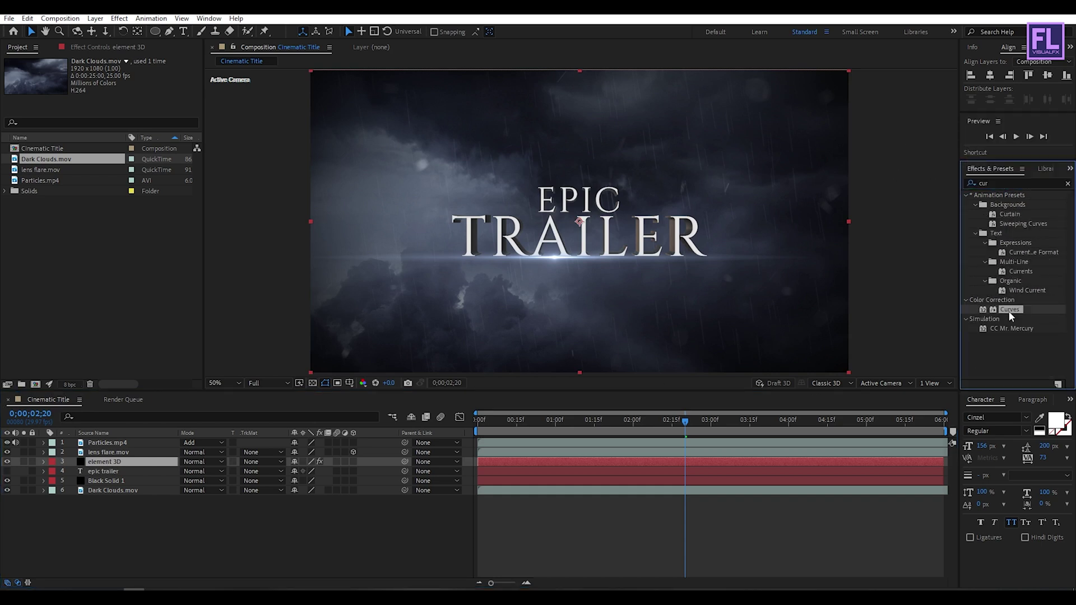
drag(1015, 313, 141, 462)
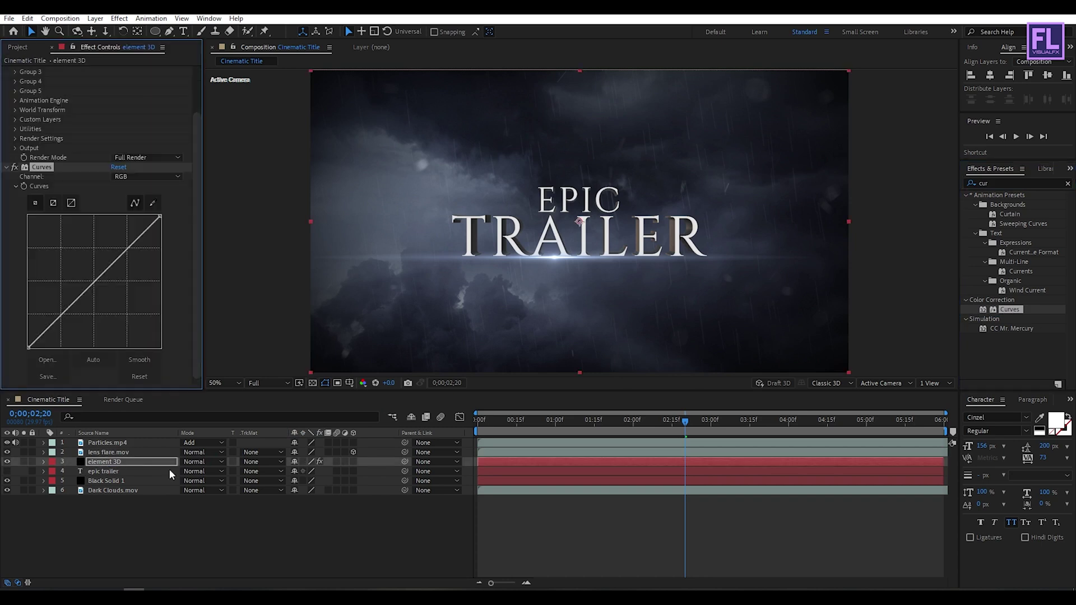
click(125, 247)
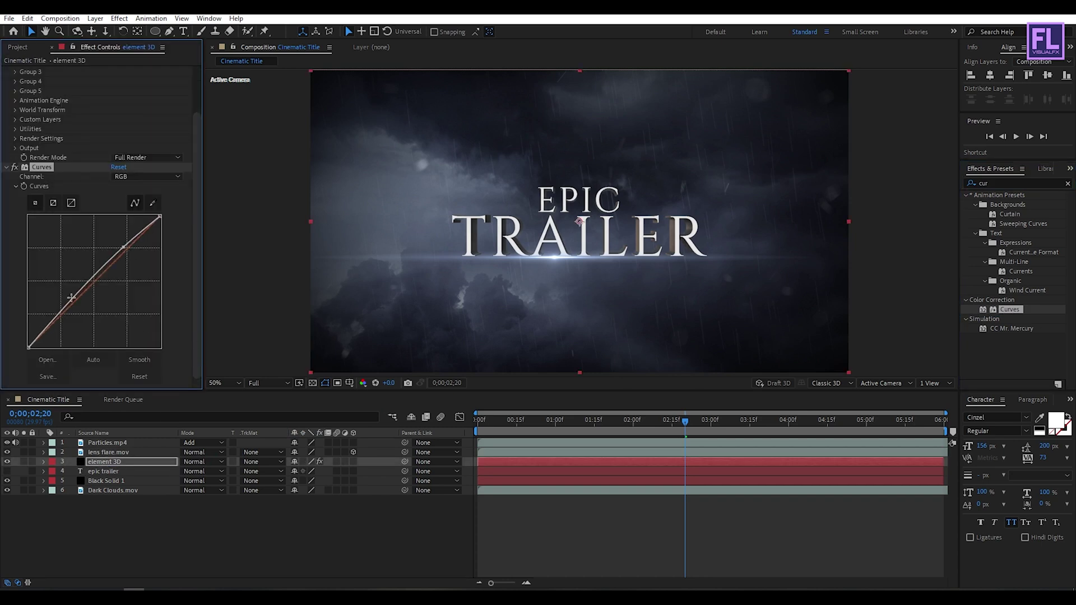
drag(60, 313, 59, 321)
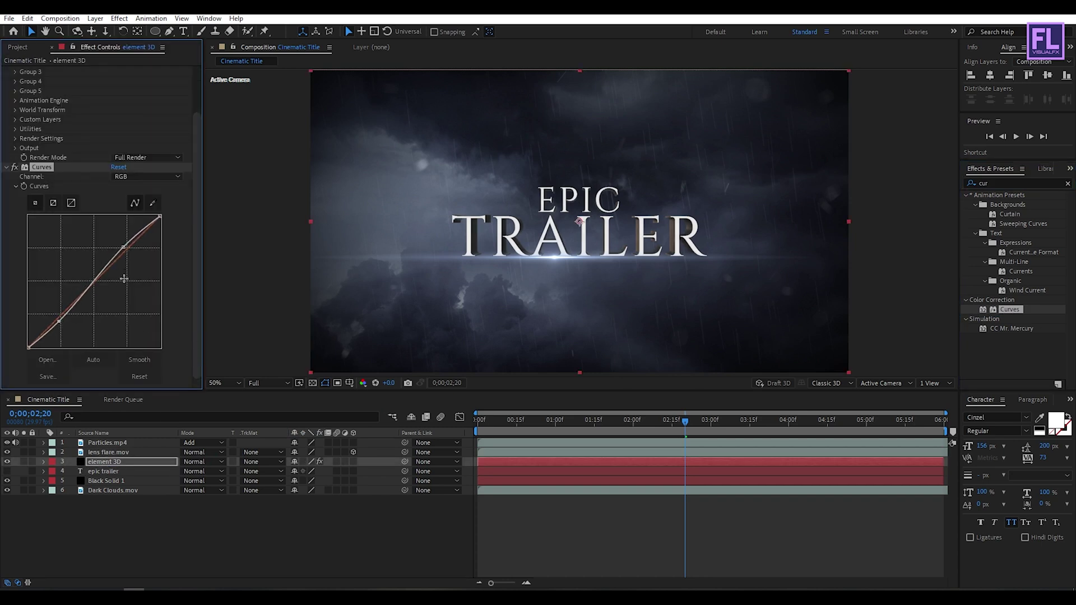
Step: Raise the Blue channel curve slightly to cool the chrome title, then deselect the layer
click(132, 178)
click(136, 226)
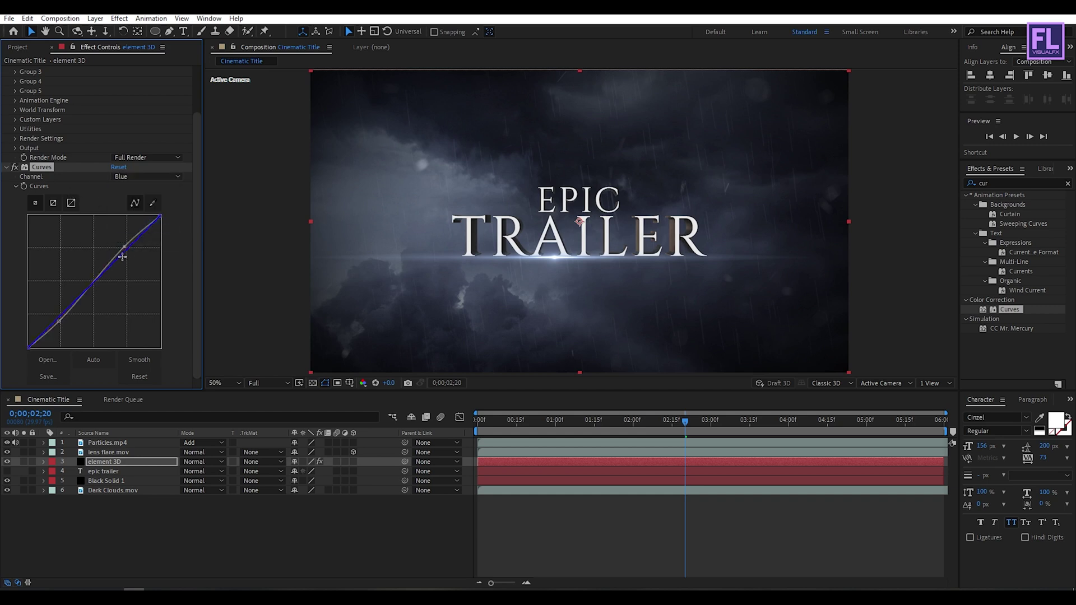
drag(123, 254, 121, 247)
click(123, 531)
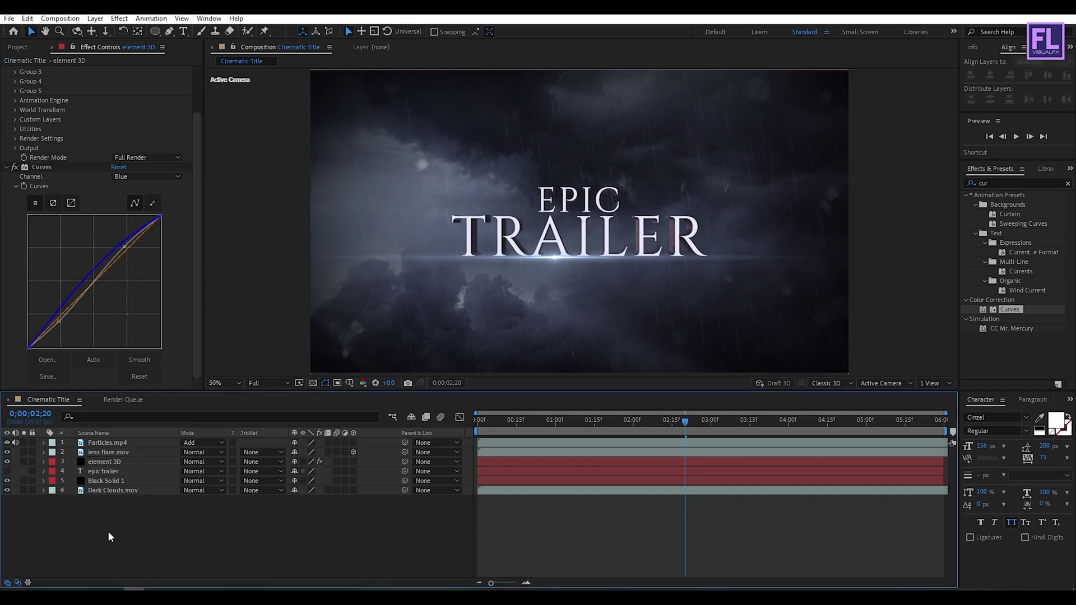
Step: Create a new adjustment layer at the top of the layer stack
right_click(96, 530)
mouse_move(149, 410)
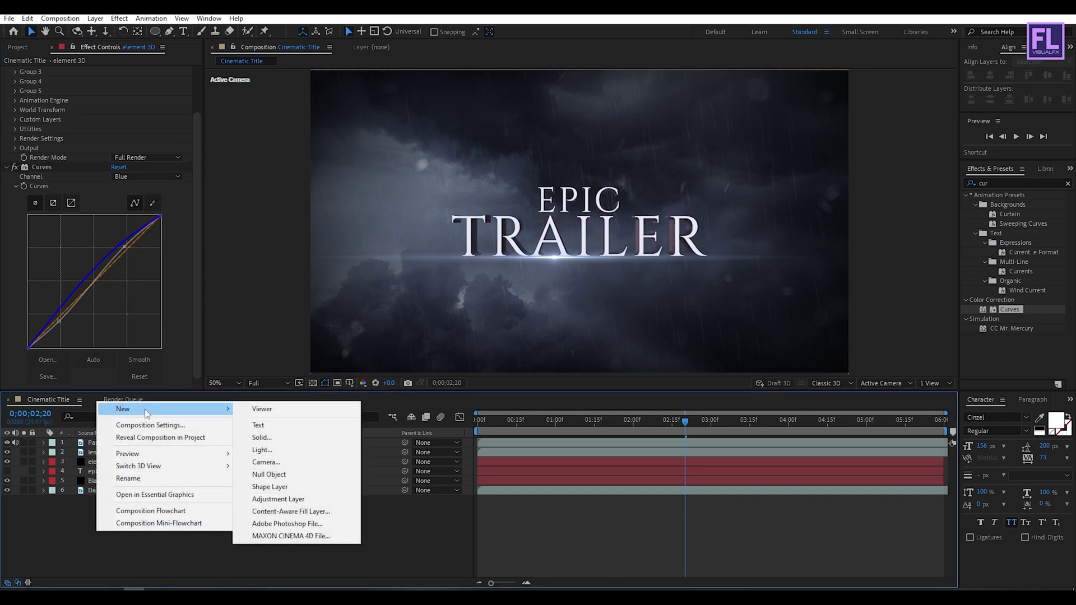
click(323, 503)
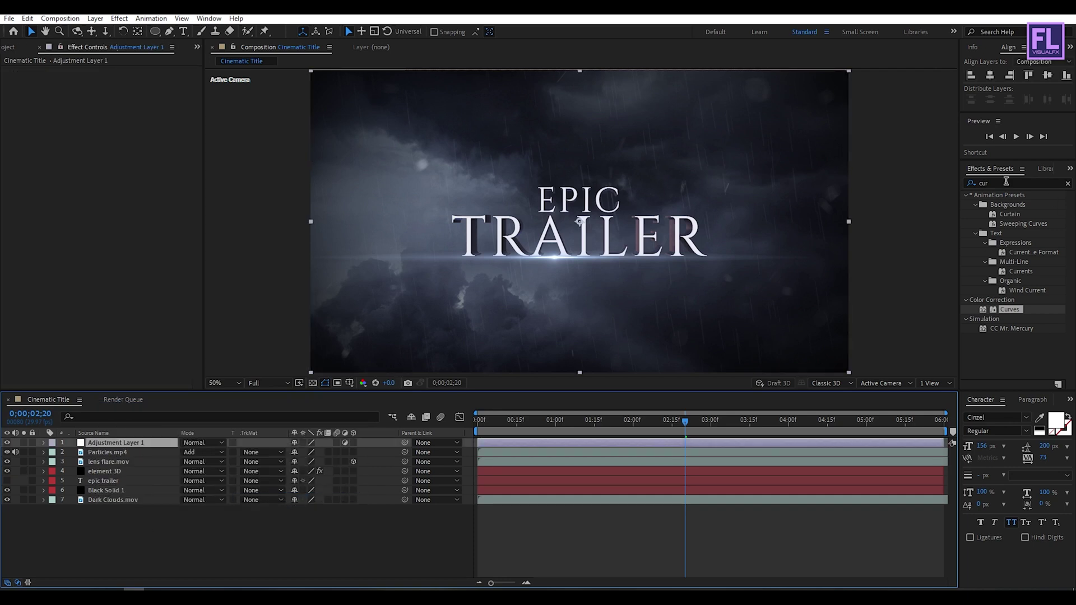
Step: Apply Photo Filter to the adjustment layer with the Blue filter at 30% density
click(1006, 182)
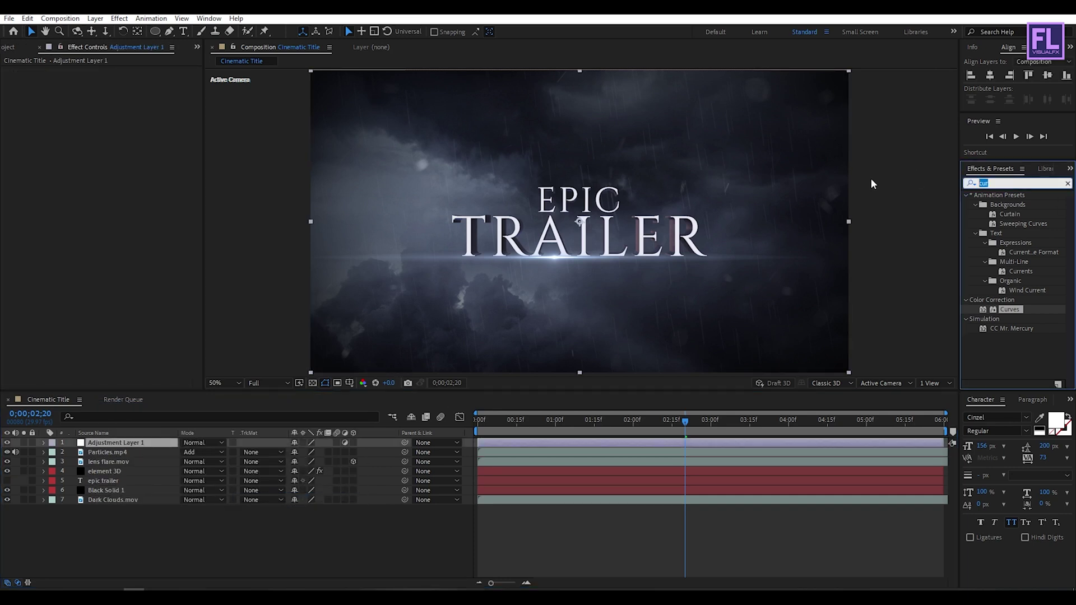
text(phot)
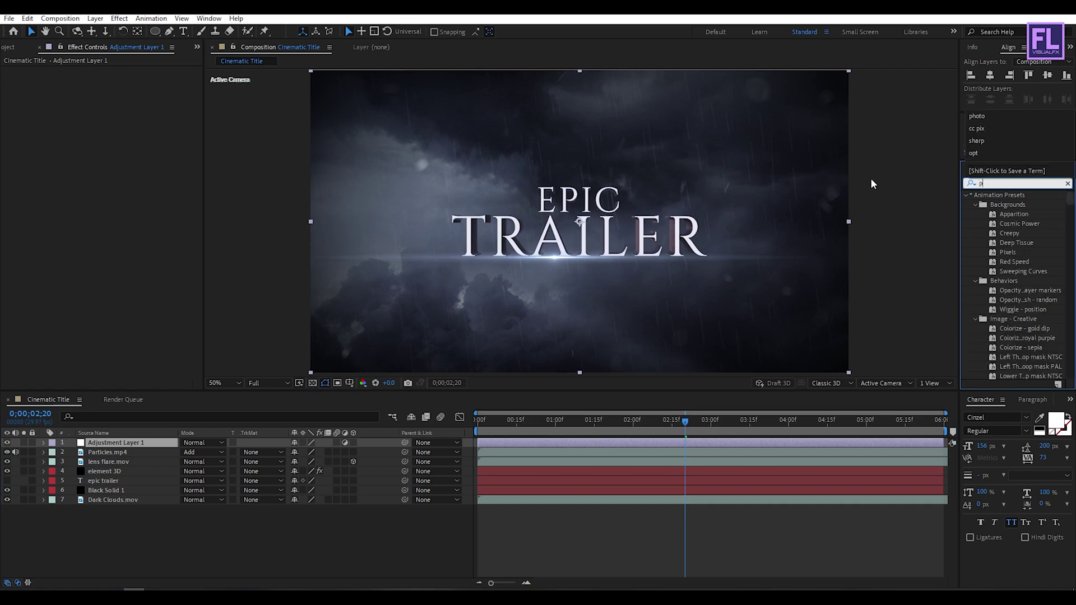
click(1003, 206)
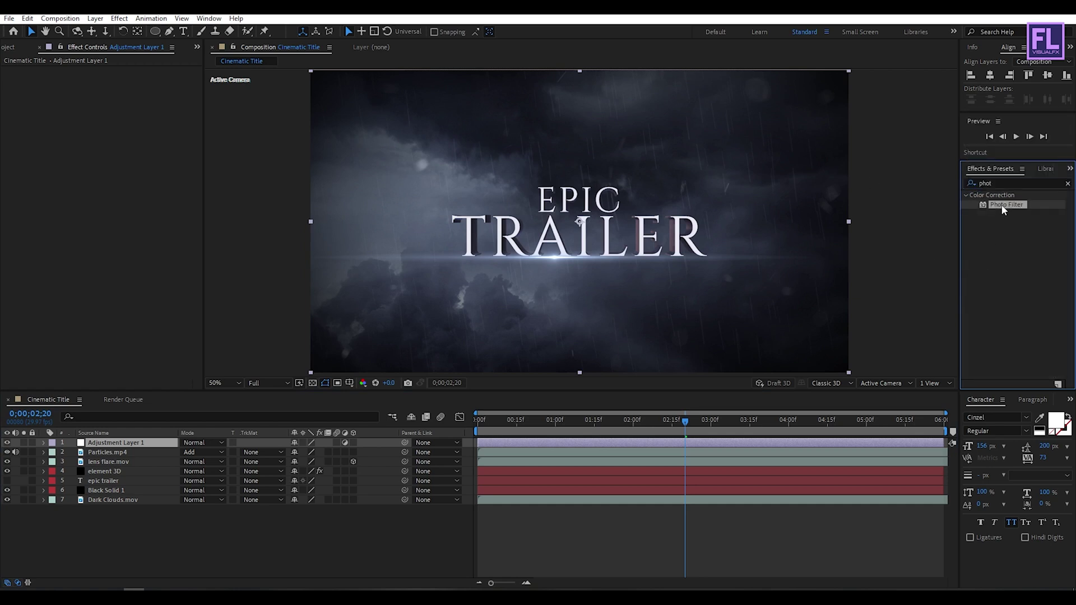
drag(1007, 207, 119, 446)
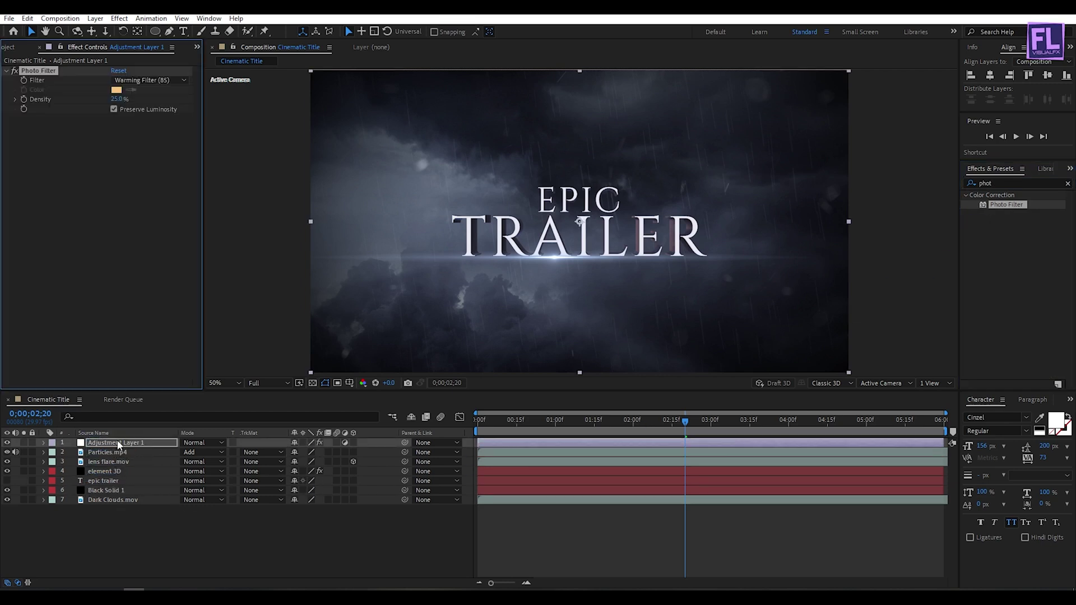
click(147, 80)
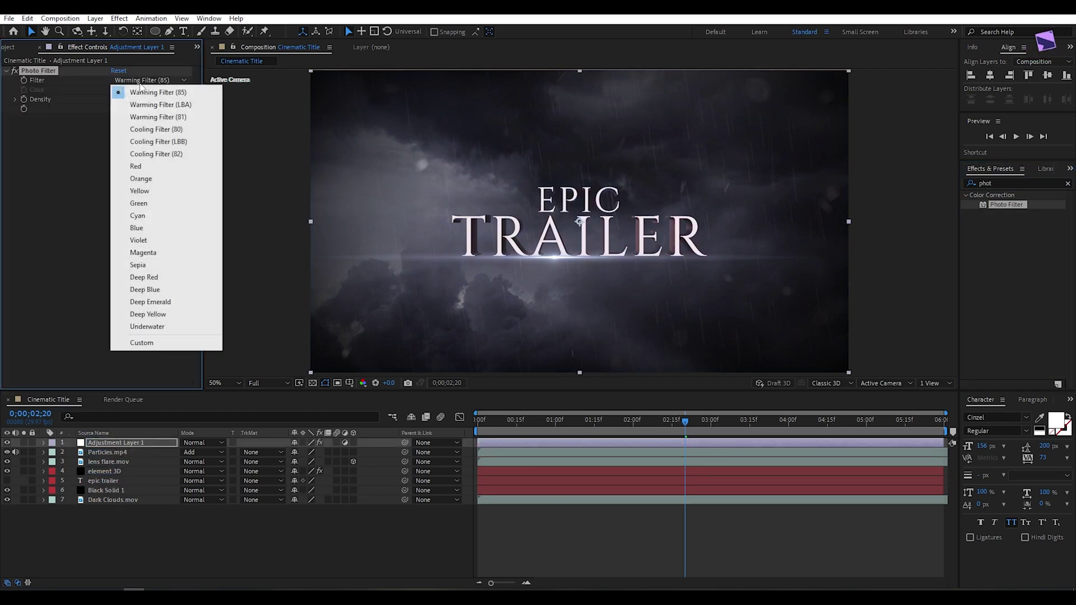
click(147, 228)
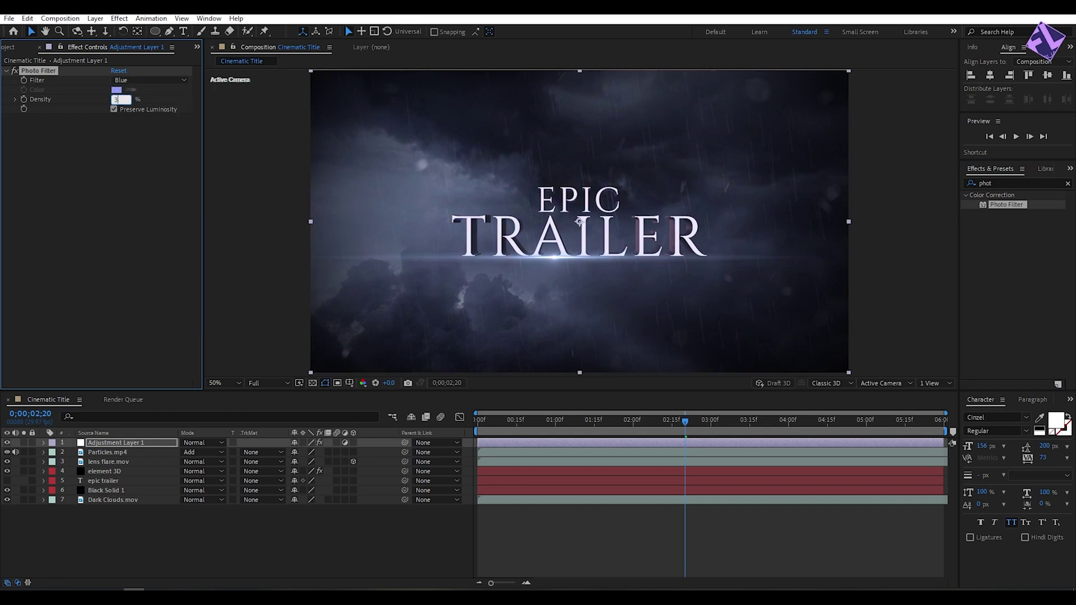
text(30)
key(Return)
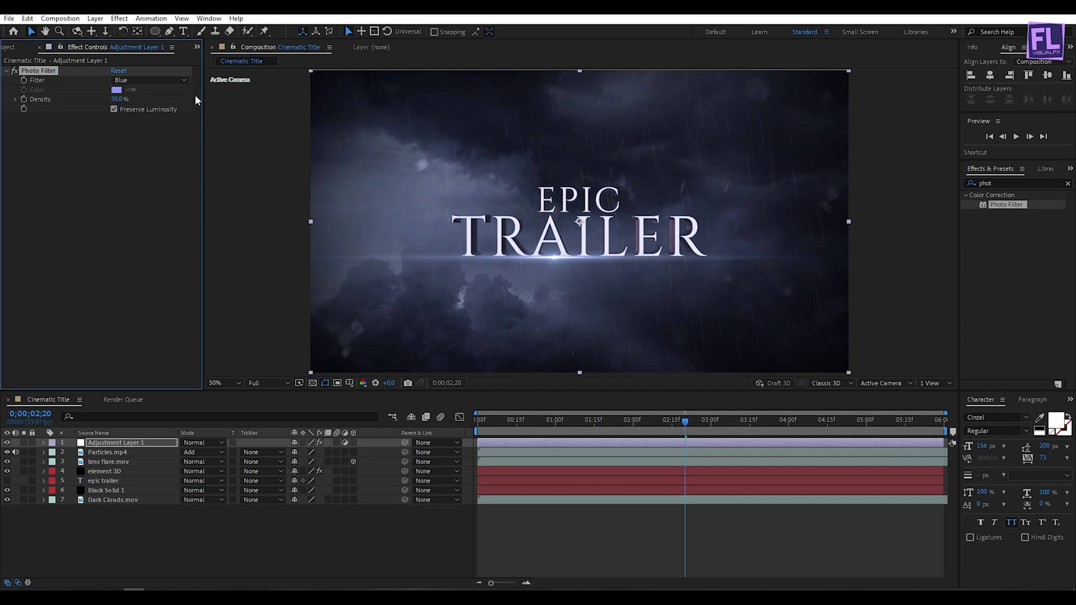
click(1004, 183)
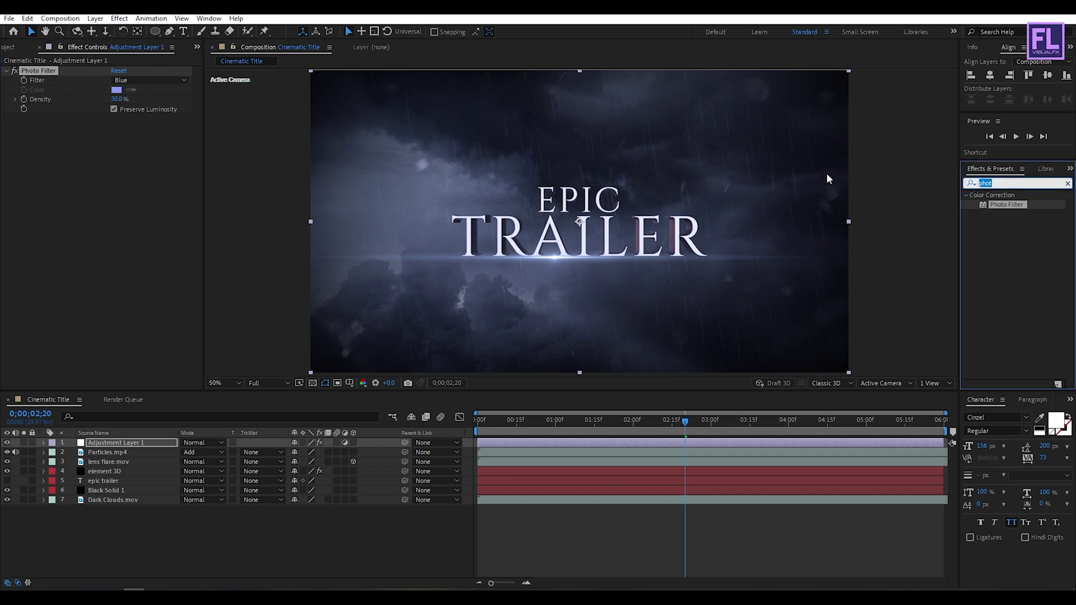
Step: Add Sharpen to Adjustment Layer 1 with an amount of 20
text(shar)
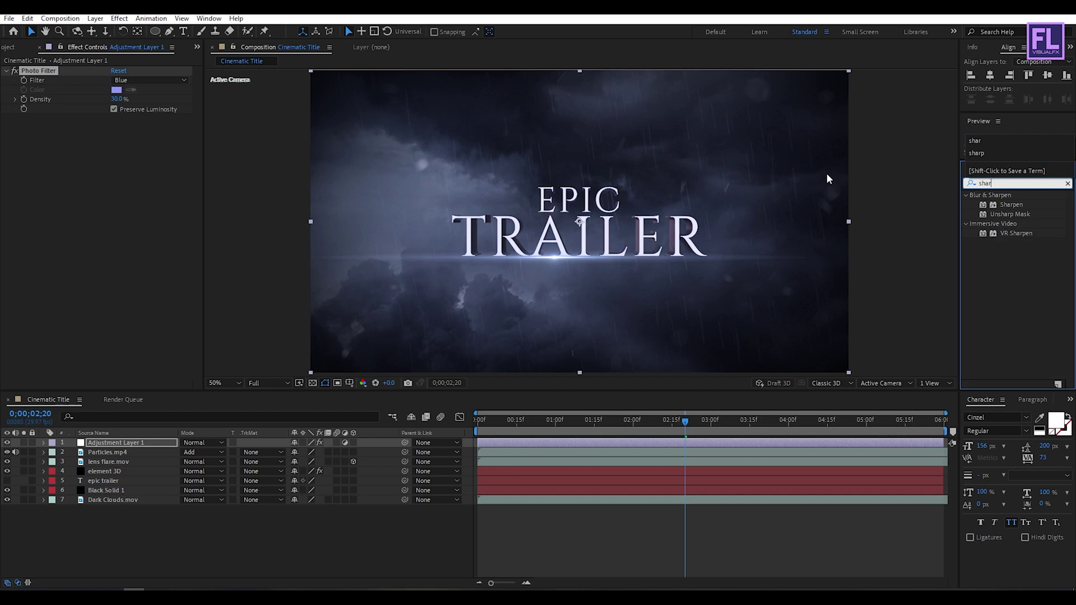
drag(1006, 203, 116, 128)
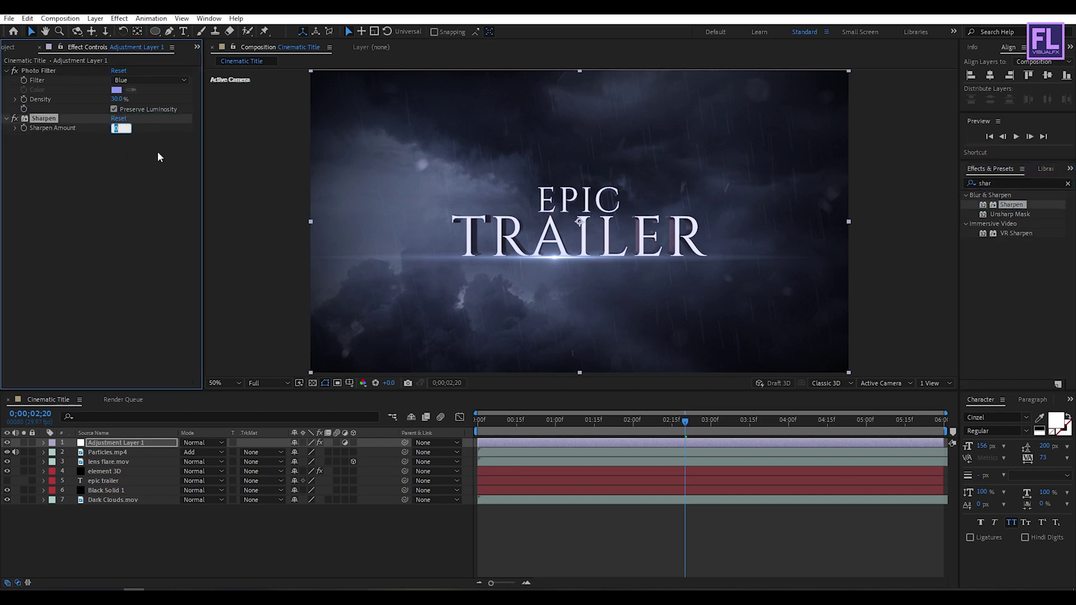
text(20)
key(Return)
Step: Add Noise to Adjustment Layer 1 with Amount of Noise at 5%
click(1013, 182)
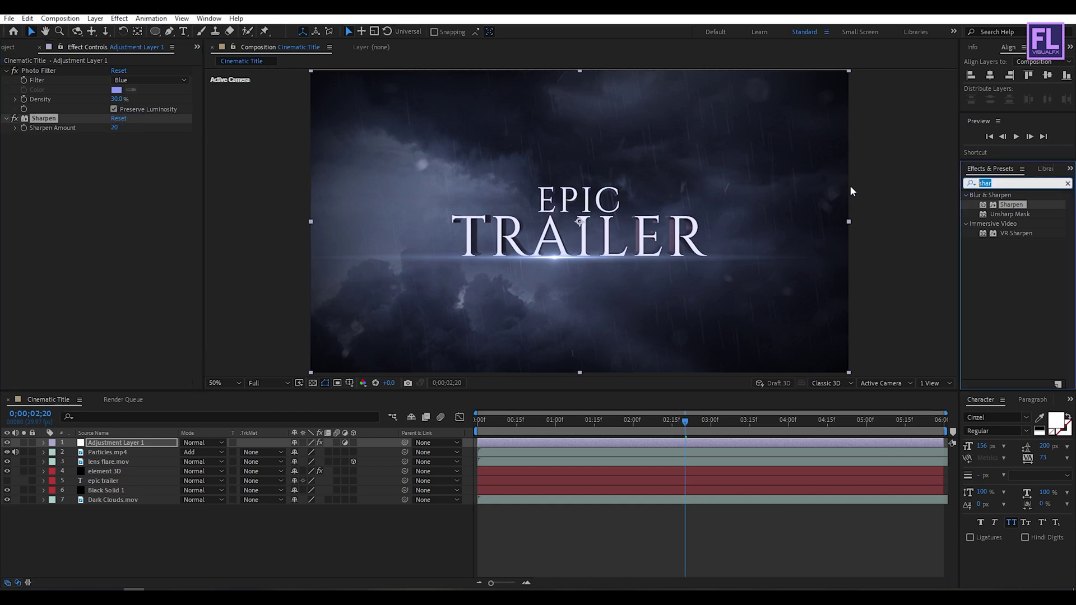
text(nois)
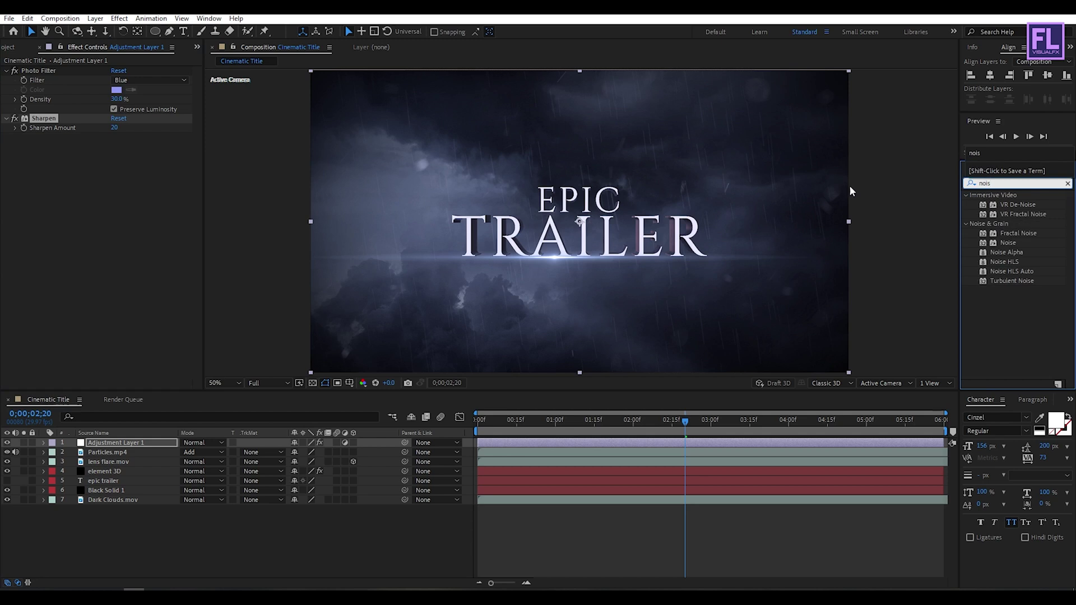
click(1010, 243)
drag(1007, 248, 103, 155)
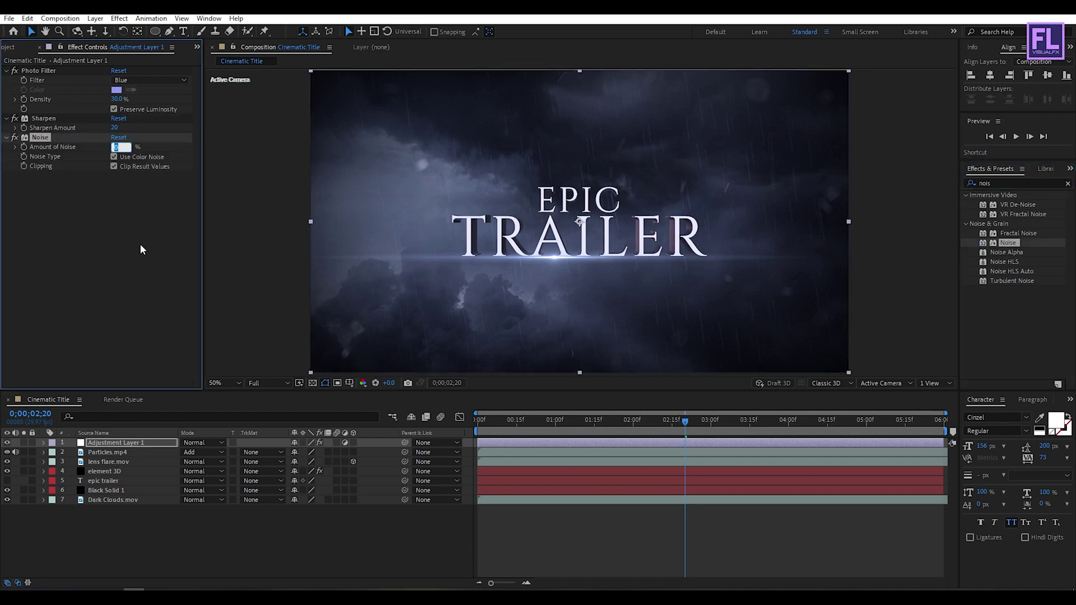
text(5)
click(110, 264)
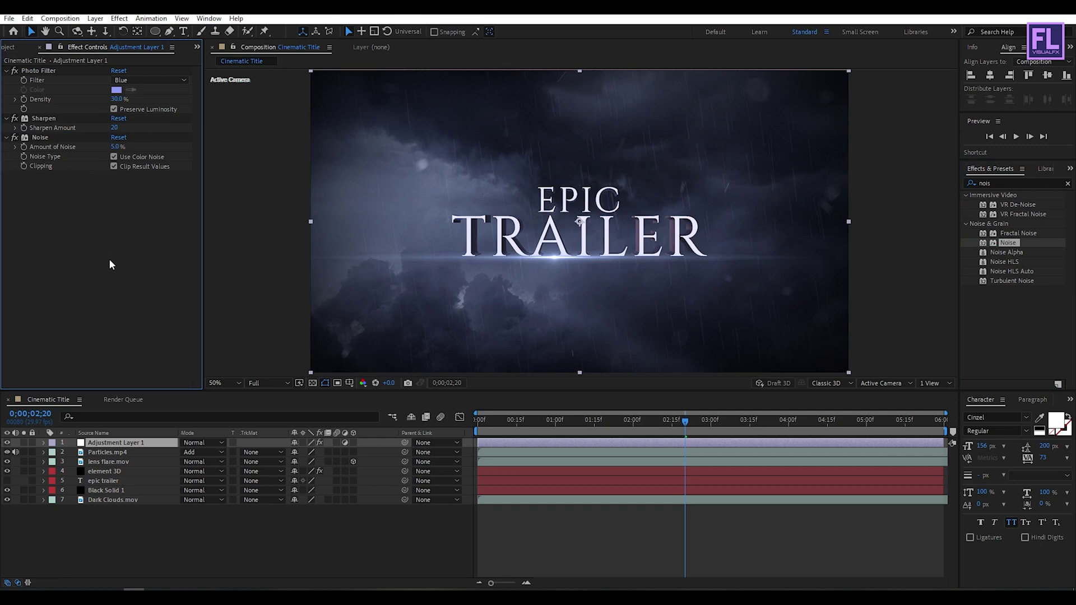
drag(671, 421, 516, 422)
Step: At frame 0, check Enable Multi-Object under Group 1 > Particle Look on element 3D
click(475, 432)
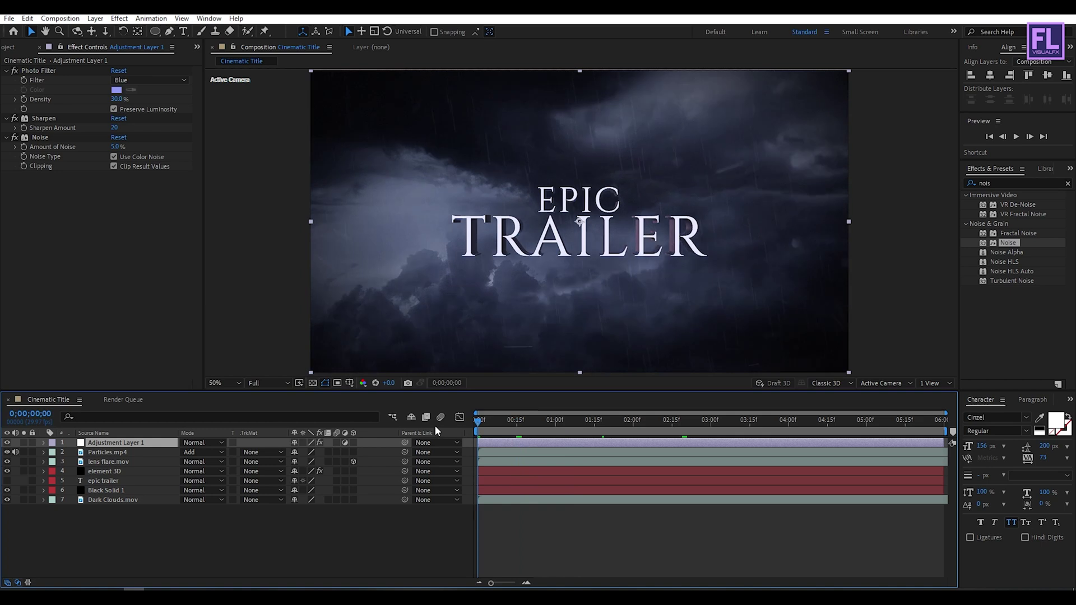
click(111, 472)
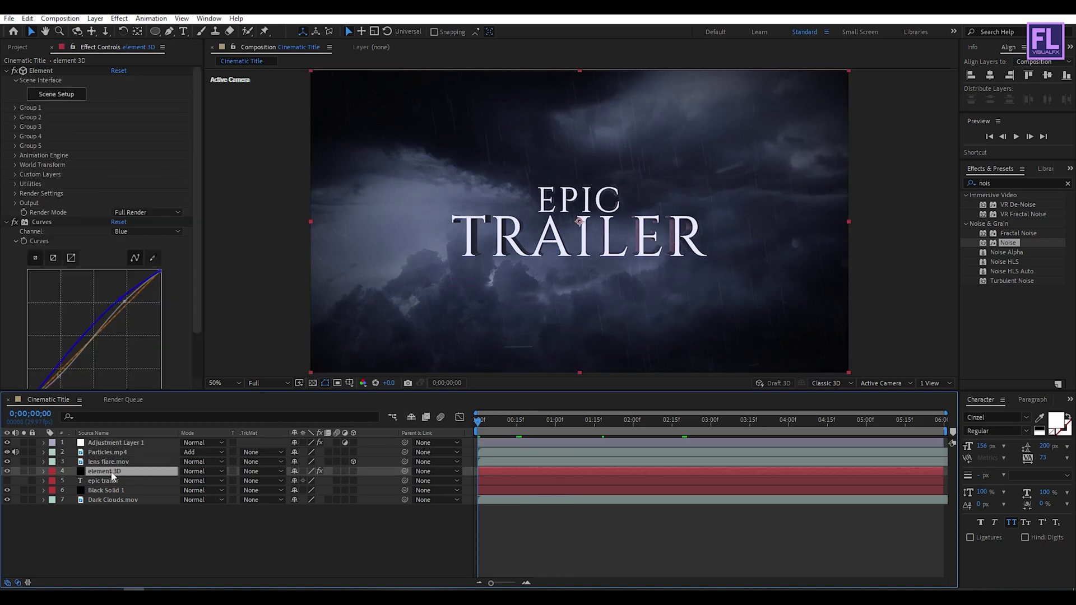
click(15, 108)
click(25, 156)
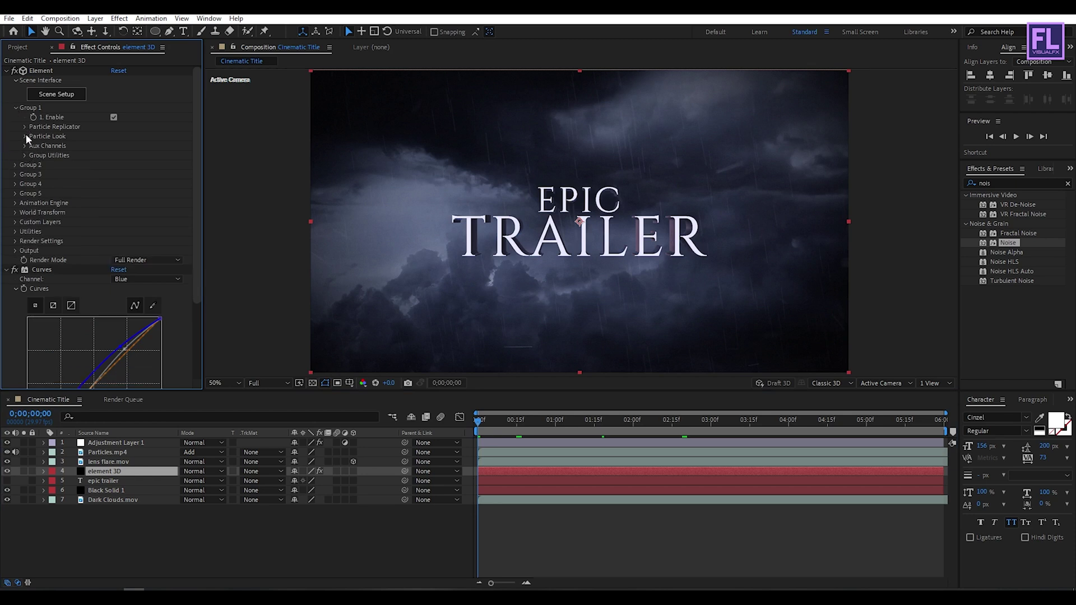
click(25, 135)
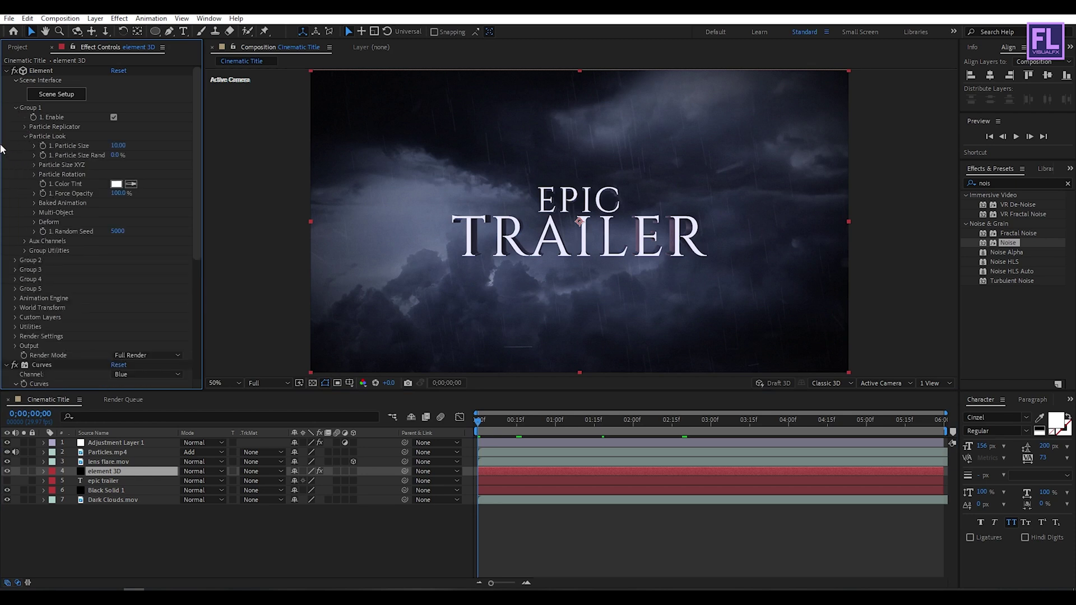
click(35, 213)
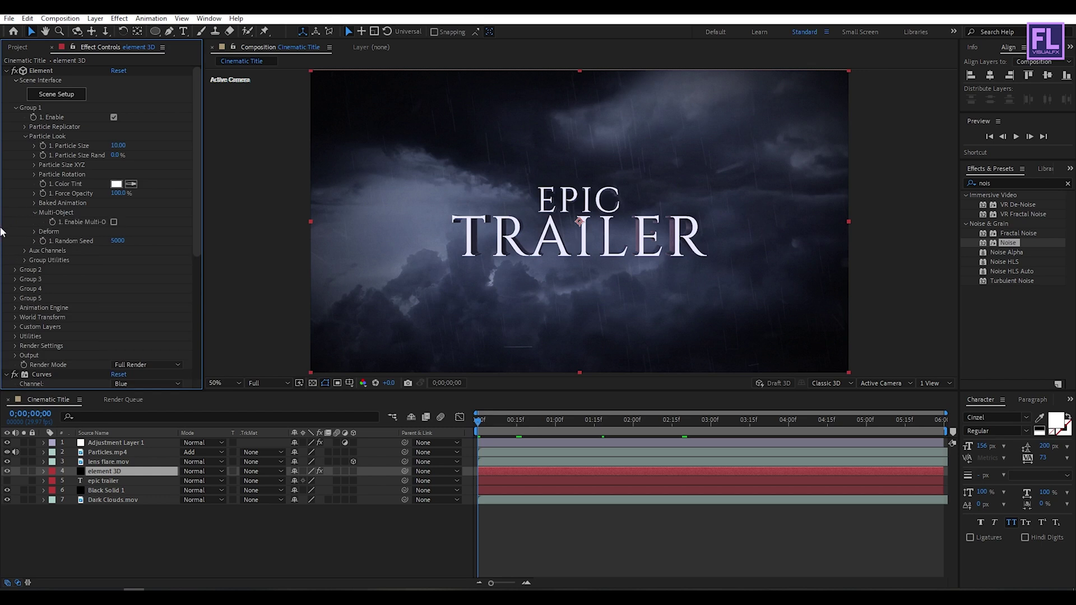
click(113, 221)
scroll(194, 230, down, 2)
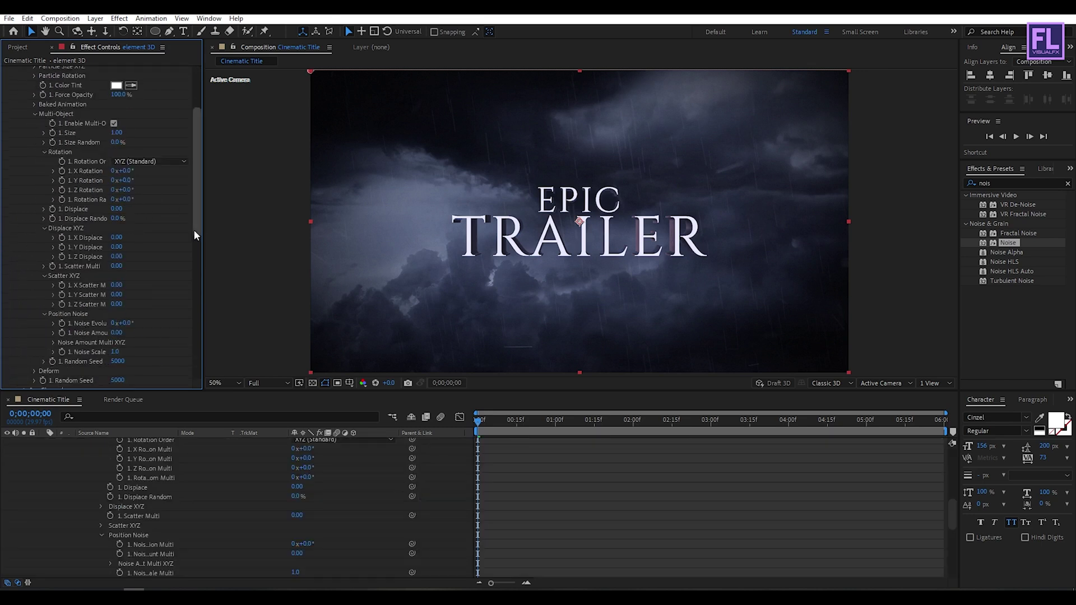
scroll(193, 230, up, 2)
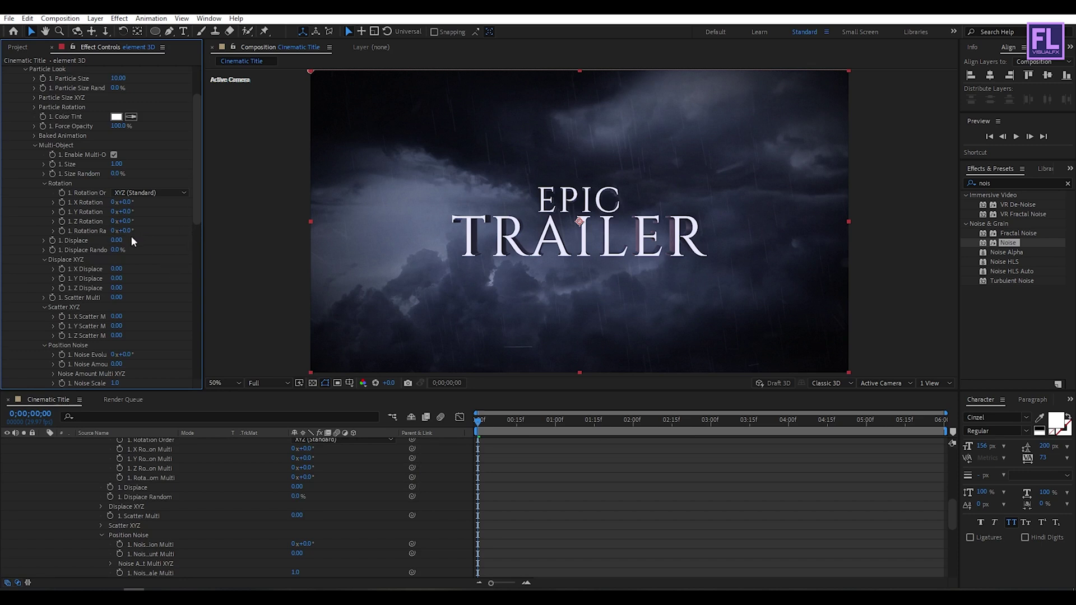
Step: Keyframe Rotation Random Multi at 180 and a raised X Displace to scatter the letters at the start
click(60, 231)
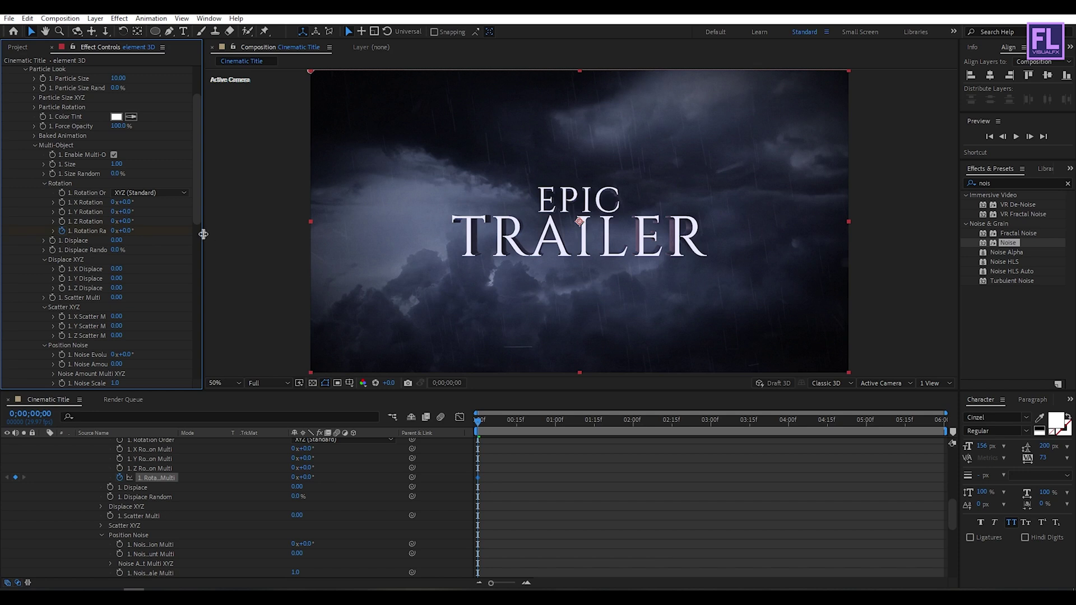
drag(202, 233, 287, 233)
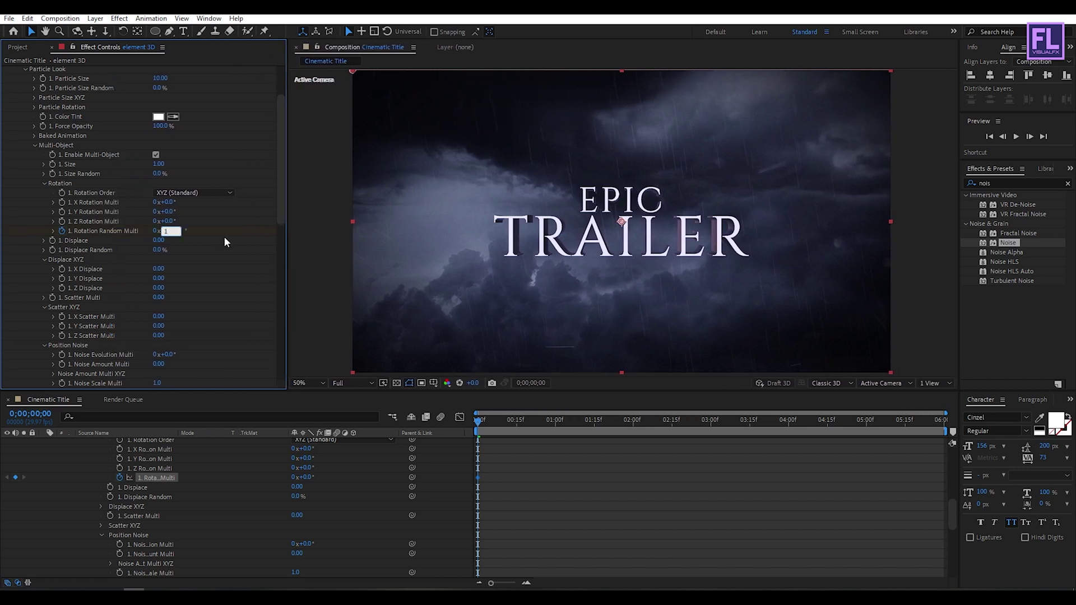
text(180)
key(Return)
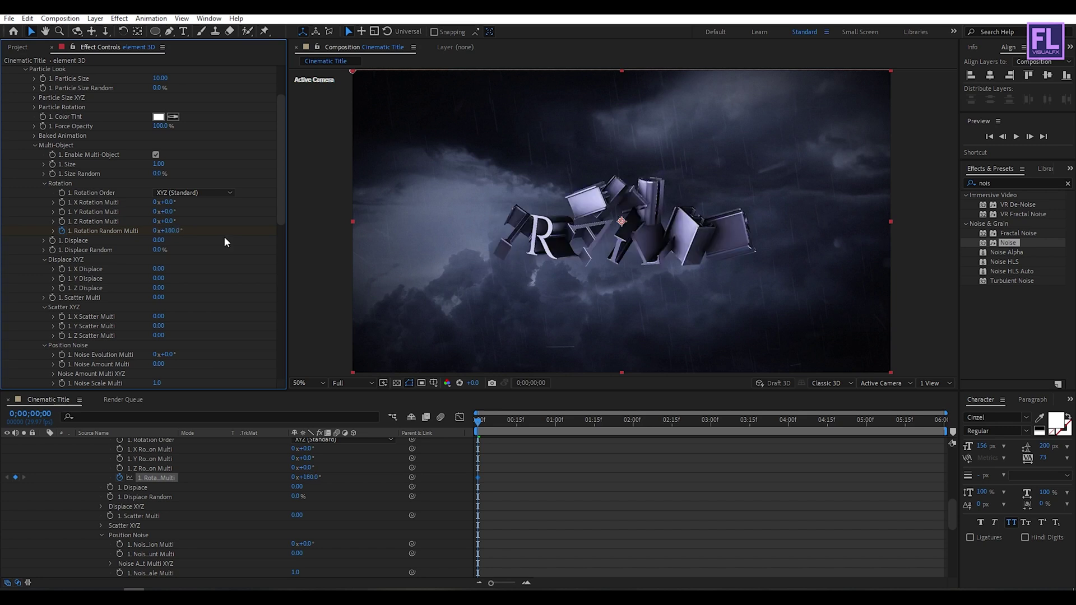
click(61, 270)
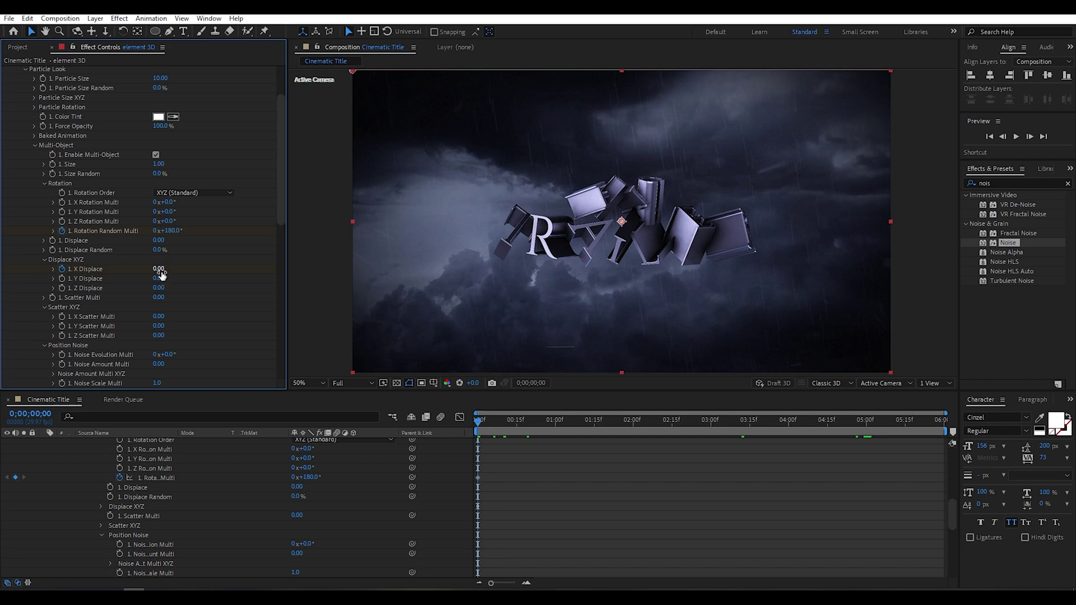
drag(161, 274, 226, 276)
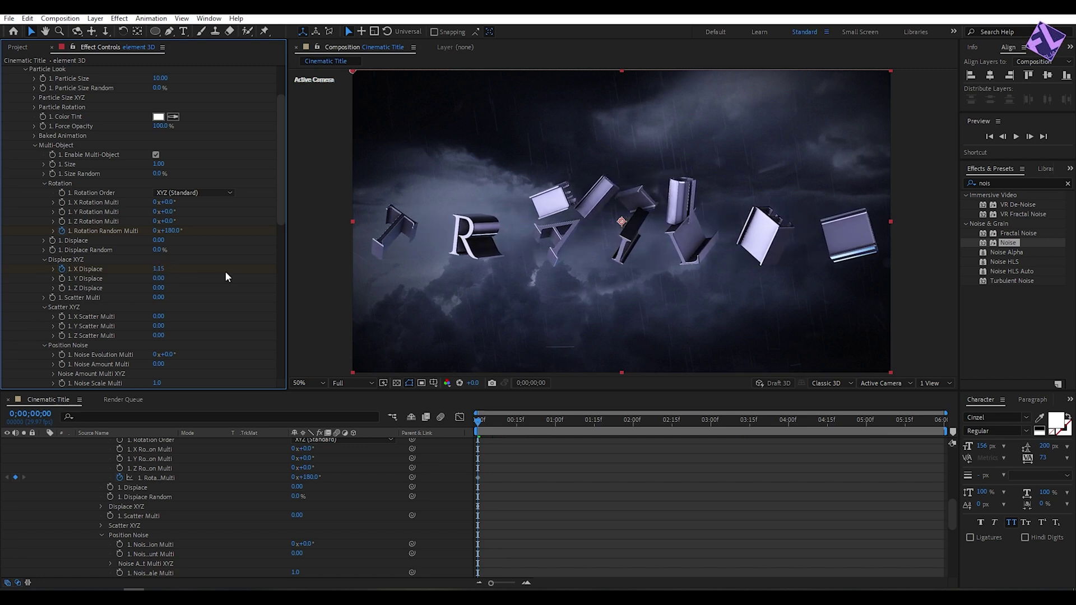
Step: At 5 seconds, set Rotation Random Multi to 0 and reduce X Displace to assemble the letters
drag(478, 426, 866, 430)
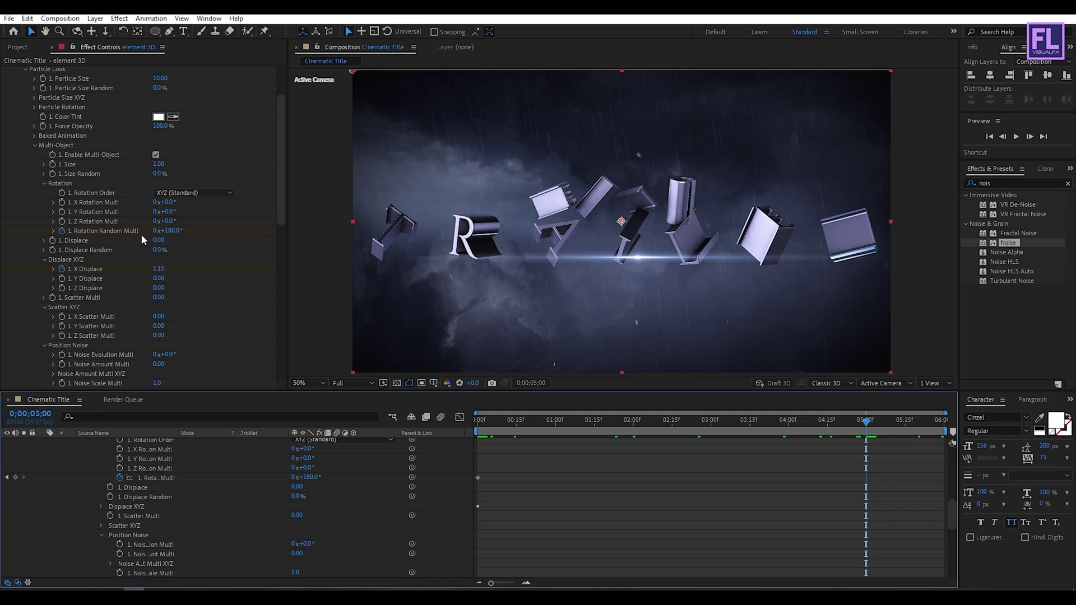
click(169, 234)
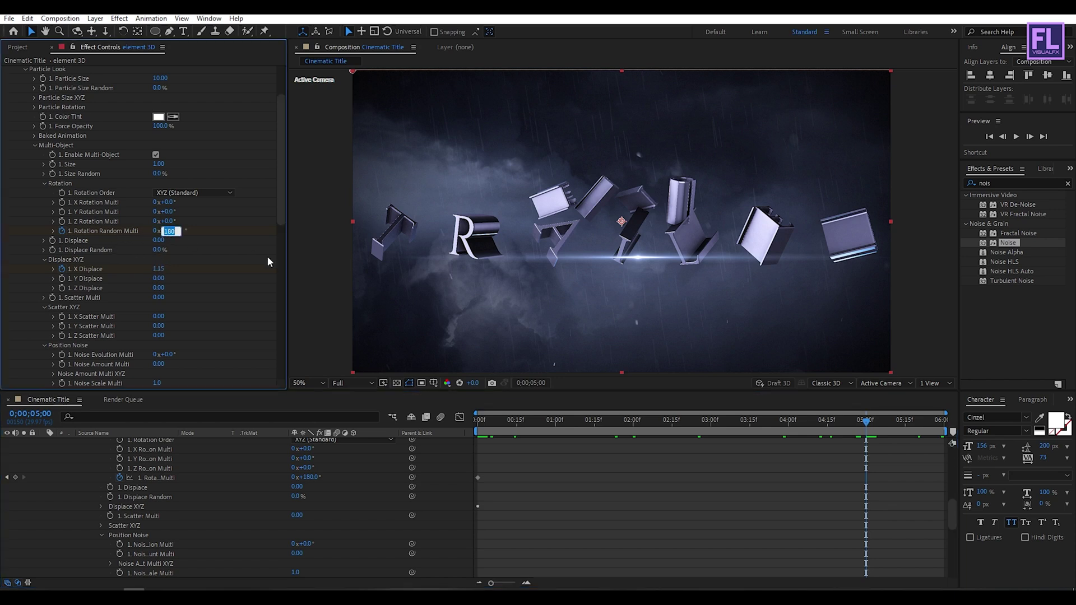
text(0)
key(Return)
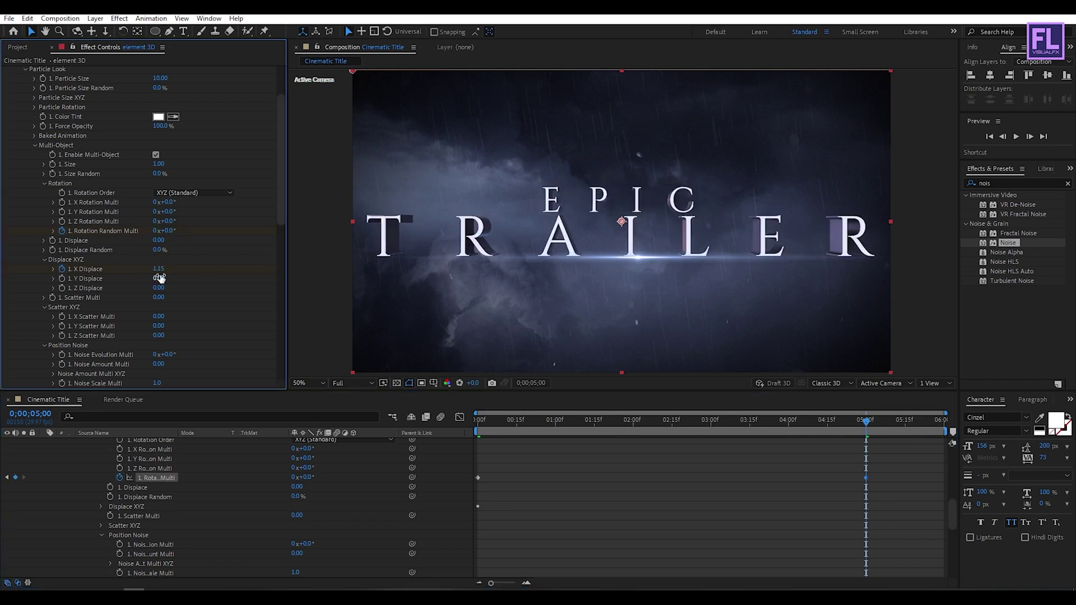
drag(164, 274, 92, 269)
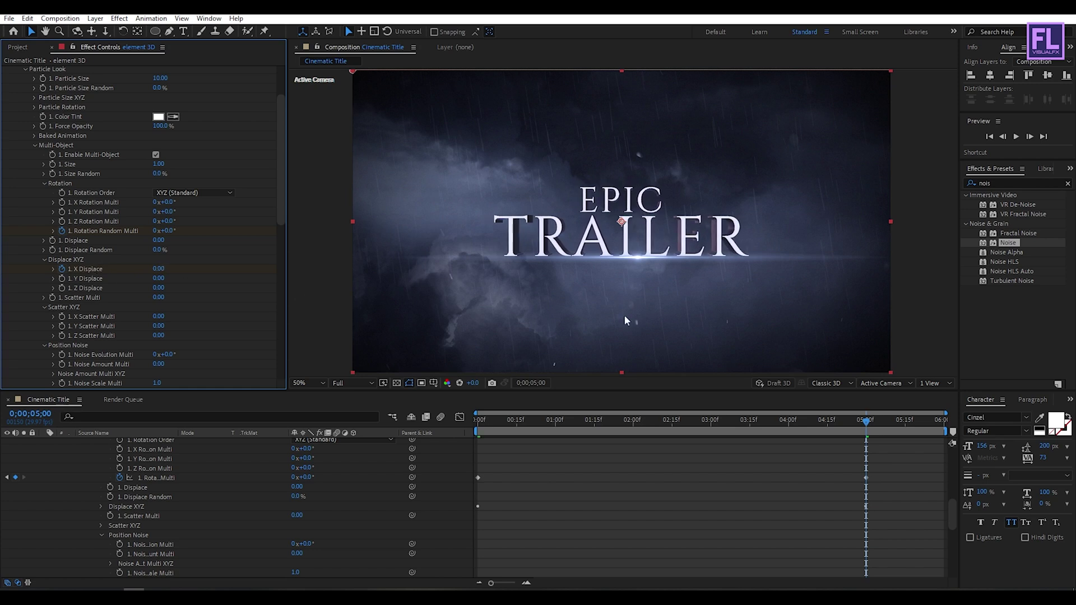
drag(614, 428, 813, 428)
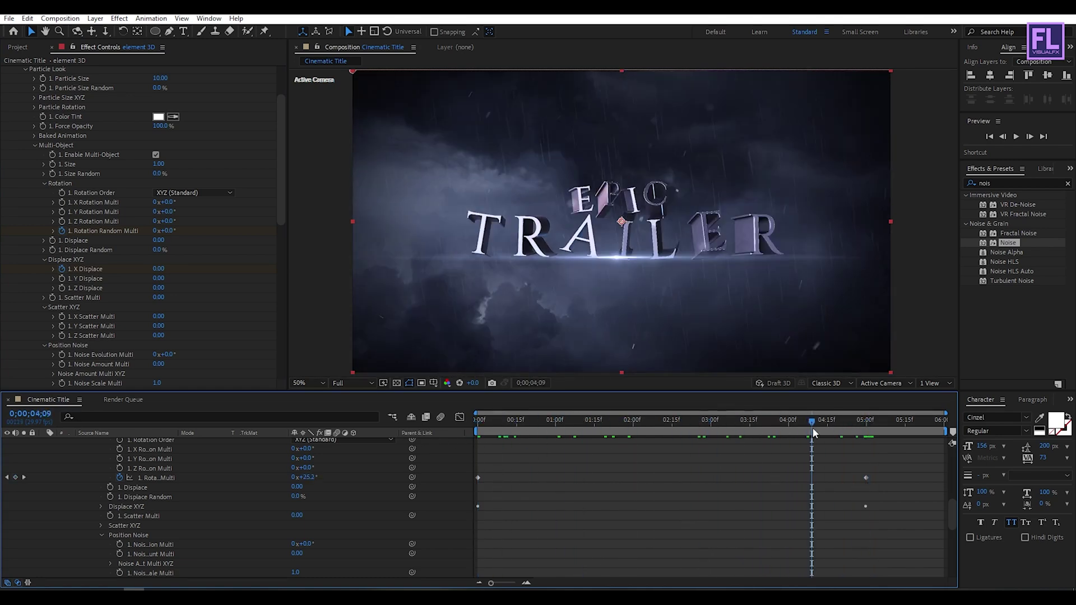
Step: Reveal the keyframed element 3D properties and apply Easy Ease to all their keyframes
scroll(83, 456, up, 5)
key(u)
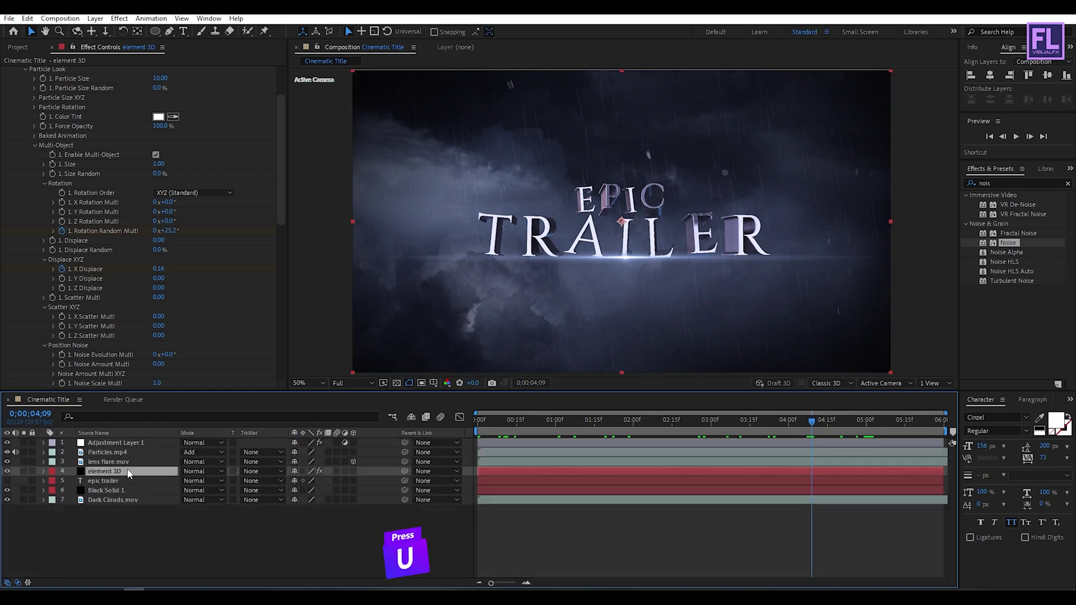
key(u)
drag(908, 488, 452, 509)
key(F9)
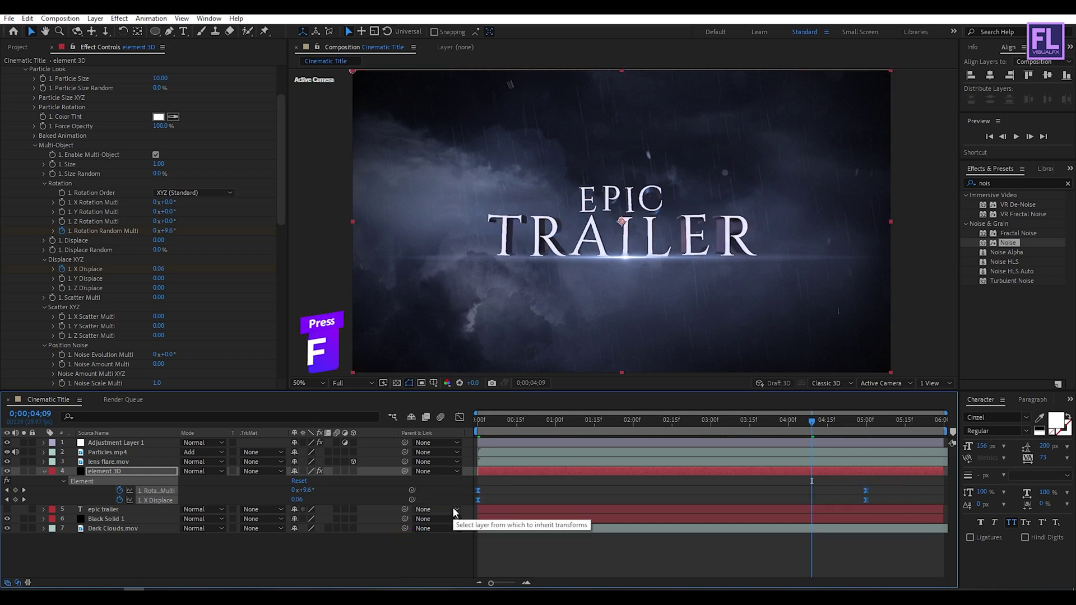
Step: Reshape the speed curve in the Graph Editor so letters start fast and settle slowly
click(460, 418)
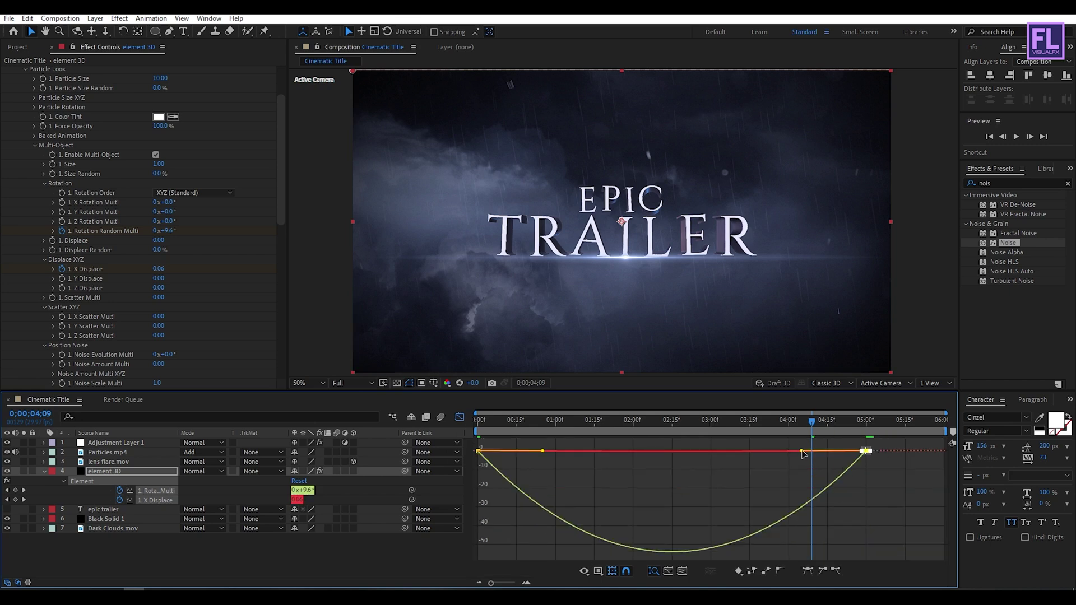
drag(801, 451, 672, 451)
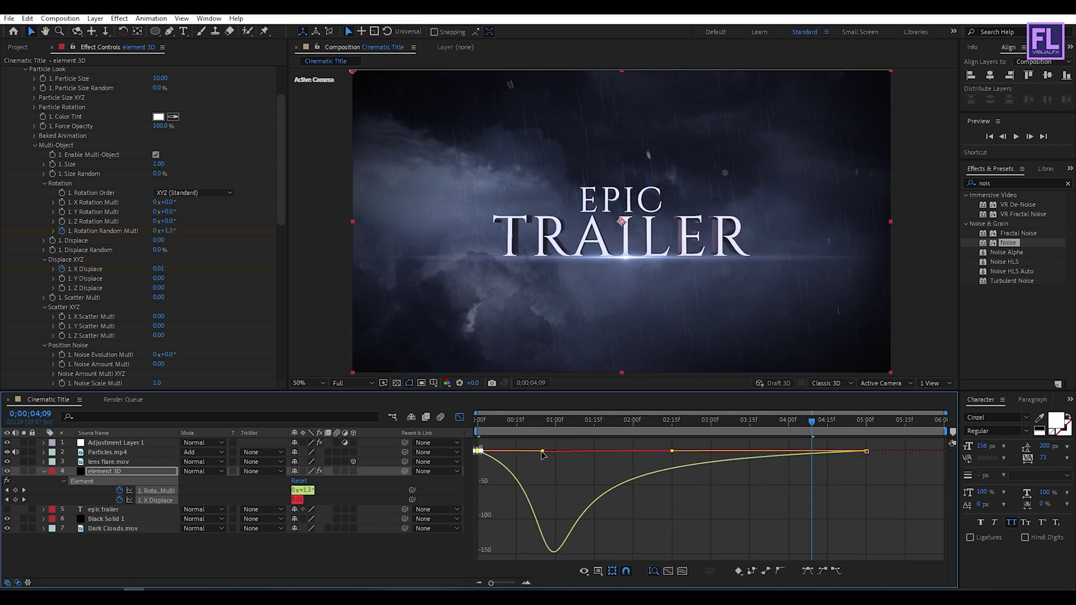
drag(542, 451, 488, 455)
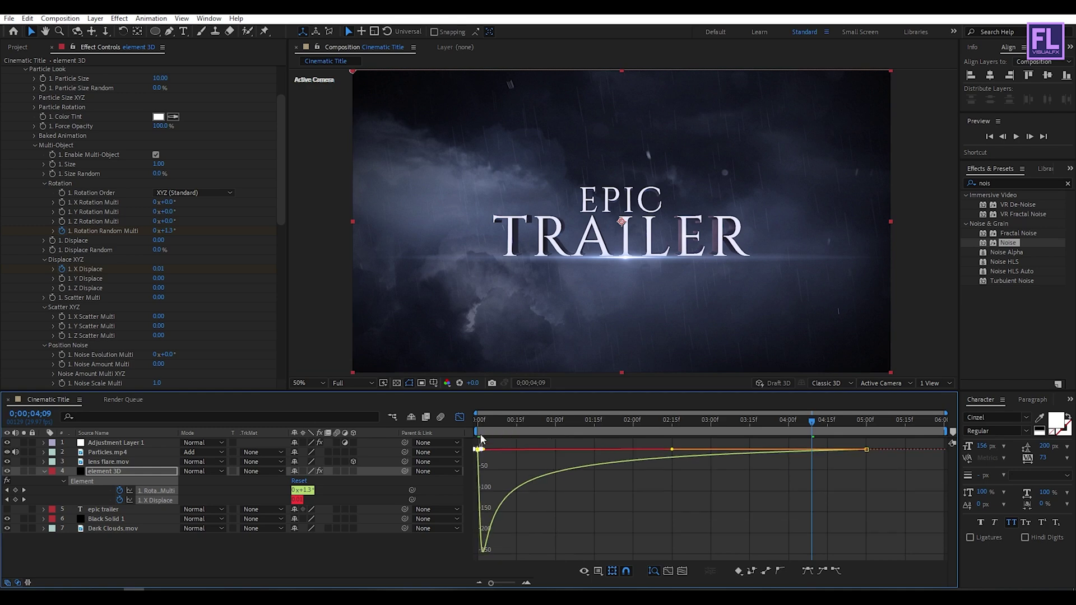
click(459, 419)
click(488, 427)
drag(515, 430, 822, 426)
key(Home)
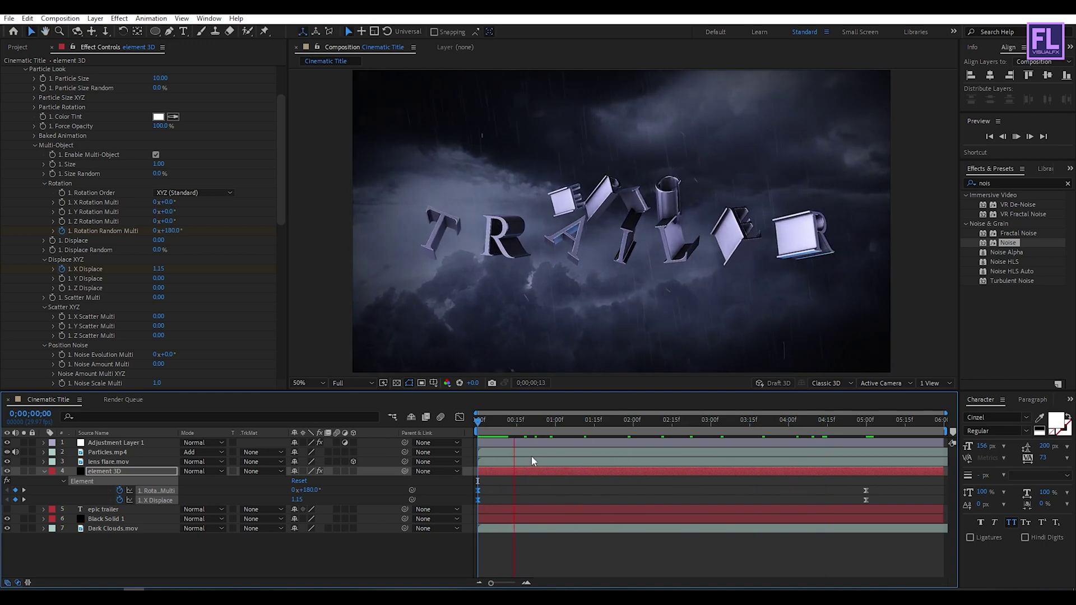
mouse_move(577, 425)
mouse_down()
mouse_move(726, 428)
mouse_move(570, 439)
mouse_up()
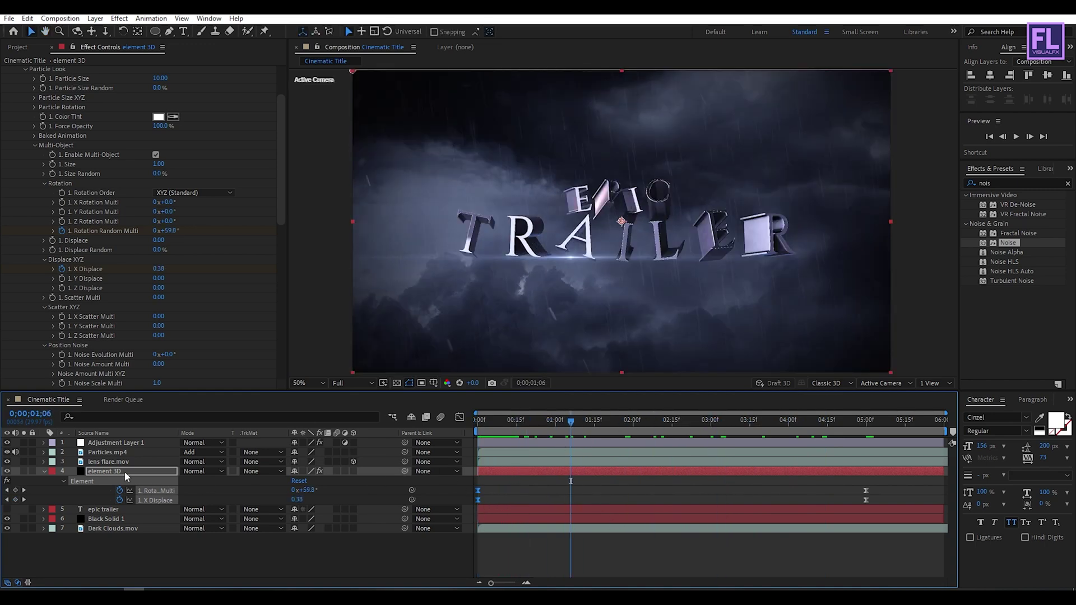
Step: Turn on motion blur for the element 3D layer and the Cinematic Title composition, then preview
click(109, 473)
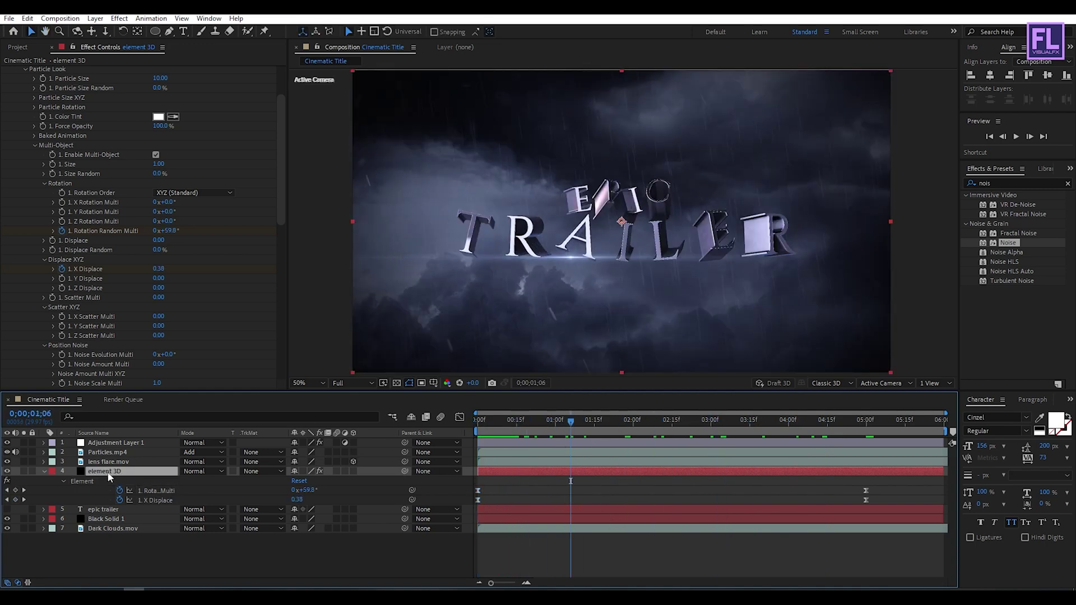
click(334, 471)
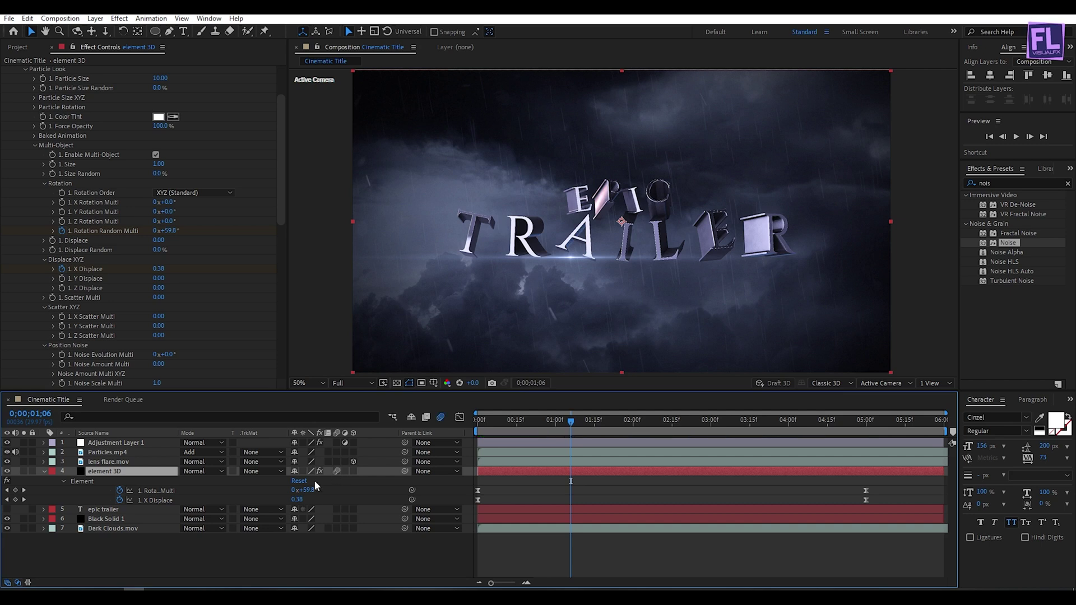
click(440, 417)
key(space)
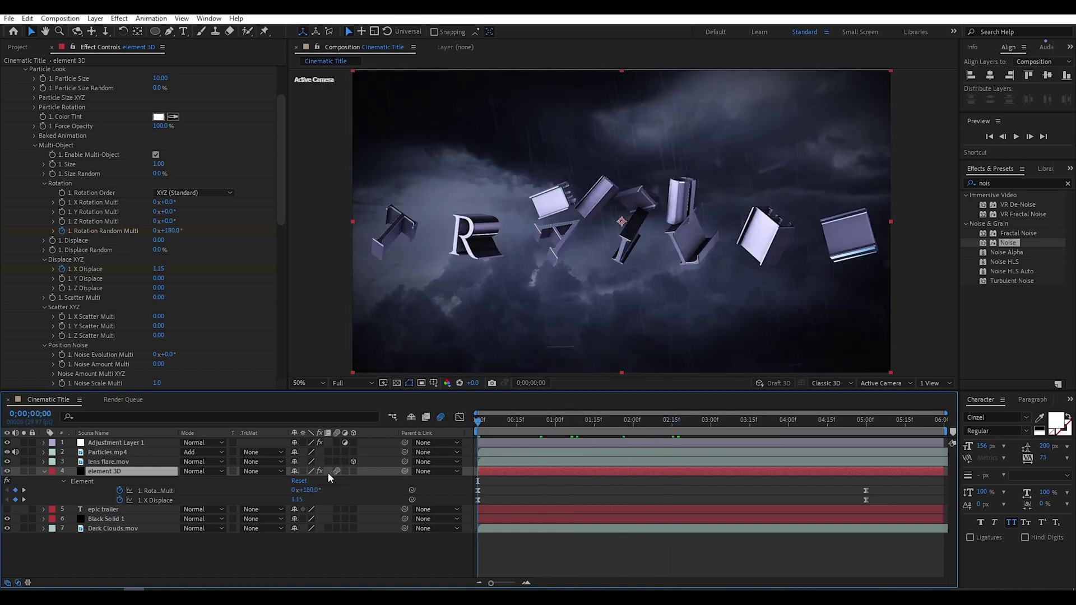
drag(485, 421, 747, 428)
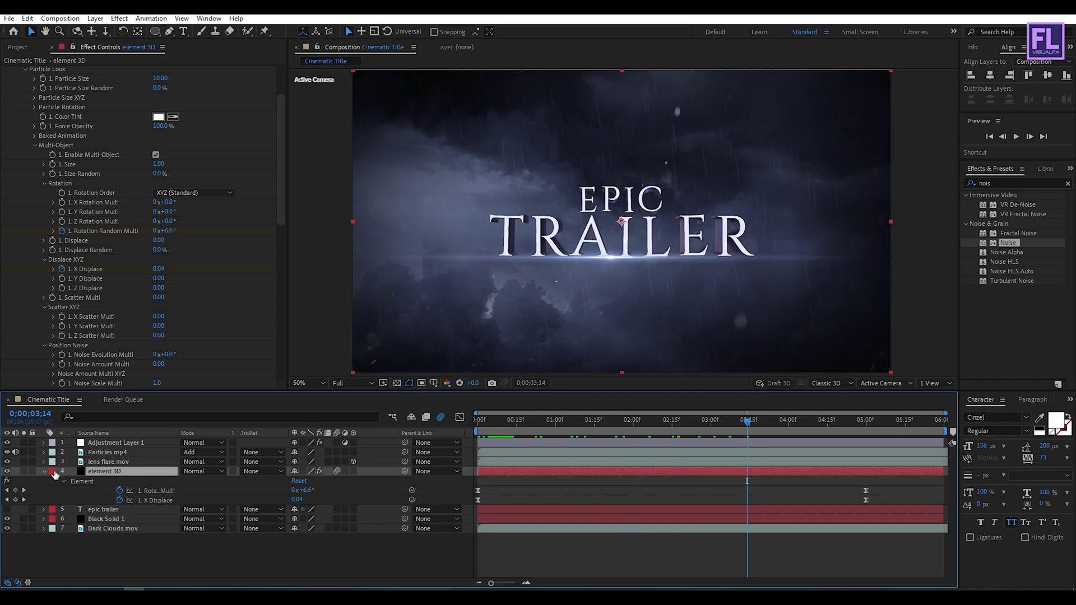
key(u)
click(196, 551)
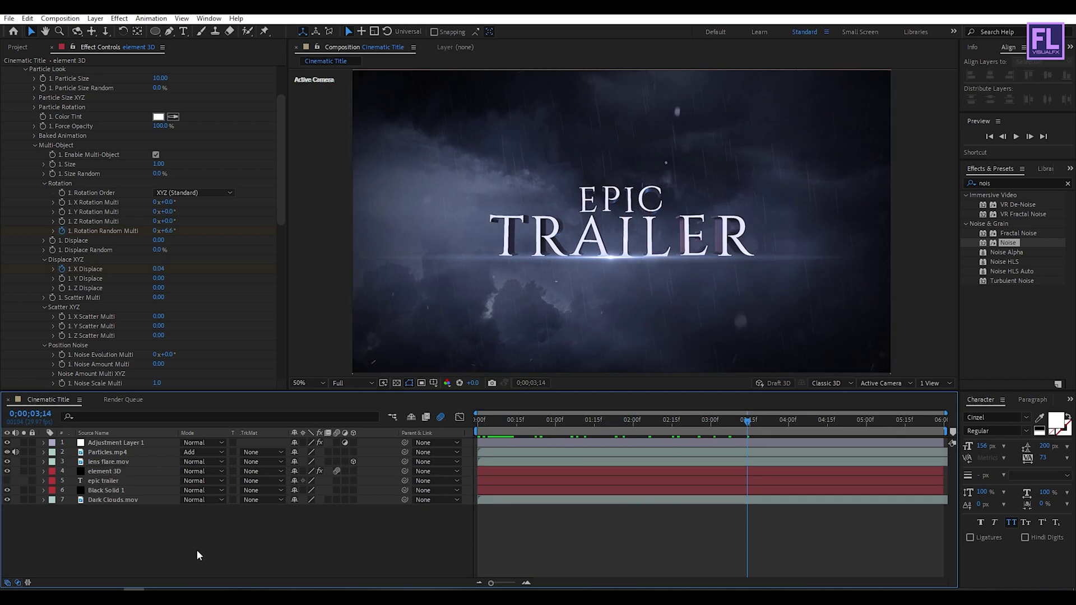
Step: Create a new black solid layer on top of the composition
right_click(116, 534)
mouse_move(157, 411)
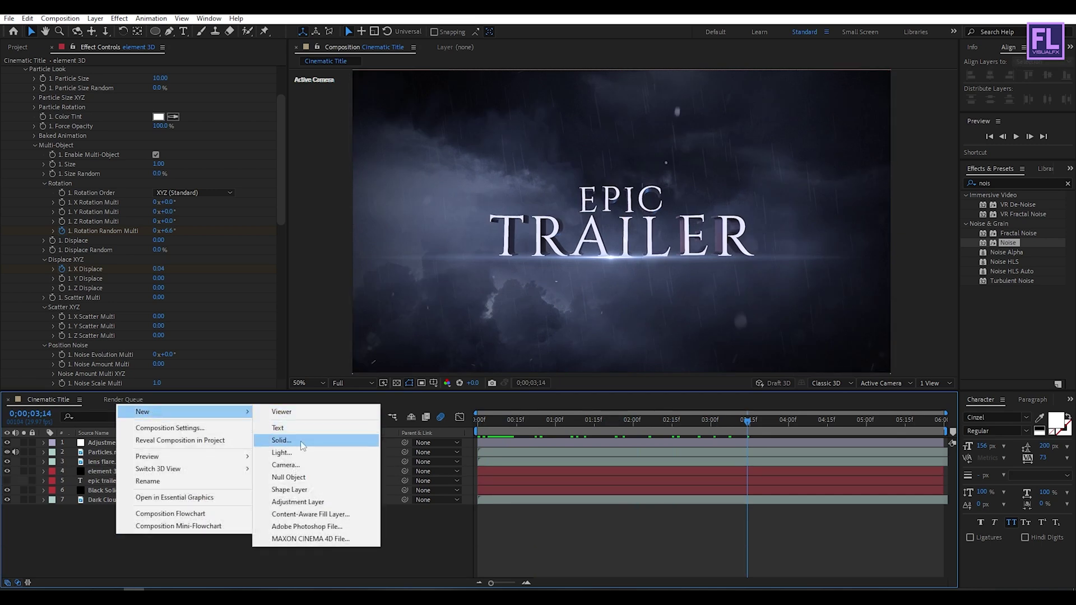
click(278, 443)
click(581, 426)
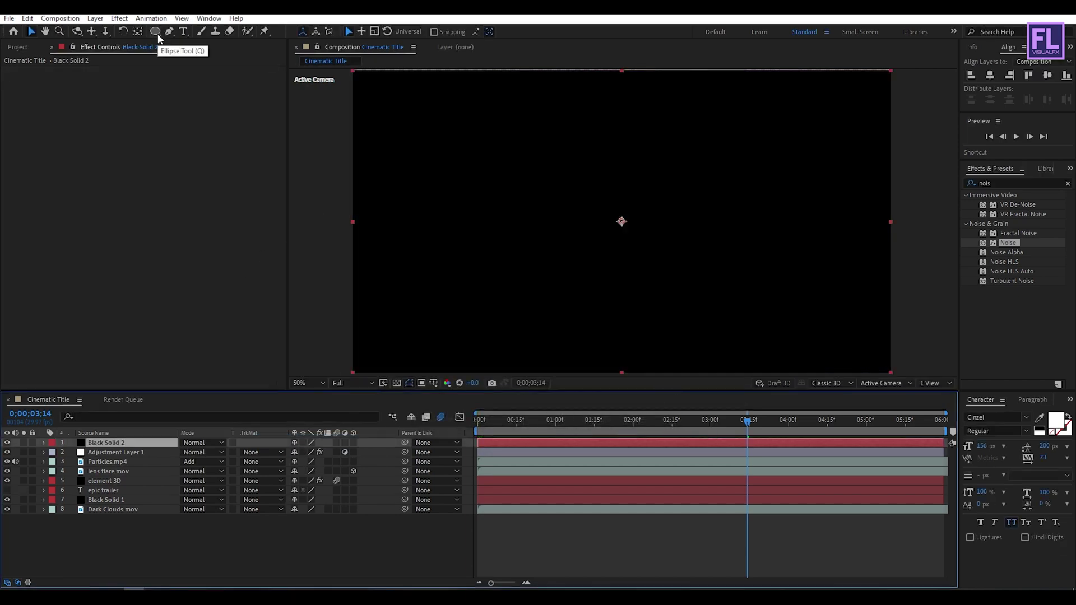
Step: Add a full-frame rectangle mask to the solid, shorten its height and invert it into letterbox bars
drag(157, 33, 200, 35)
double_click(157, 29)
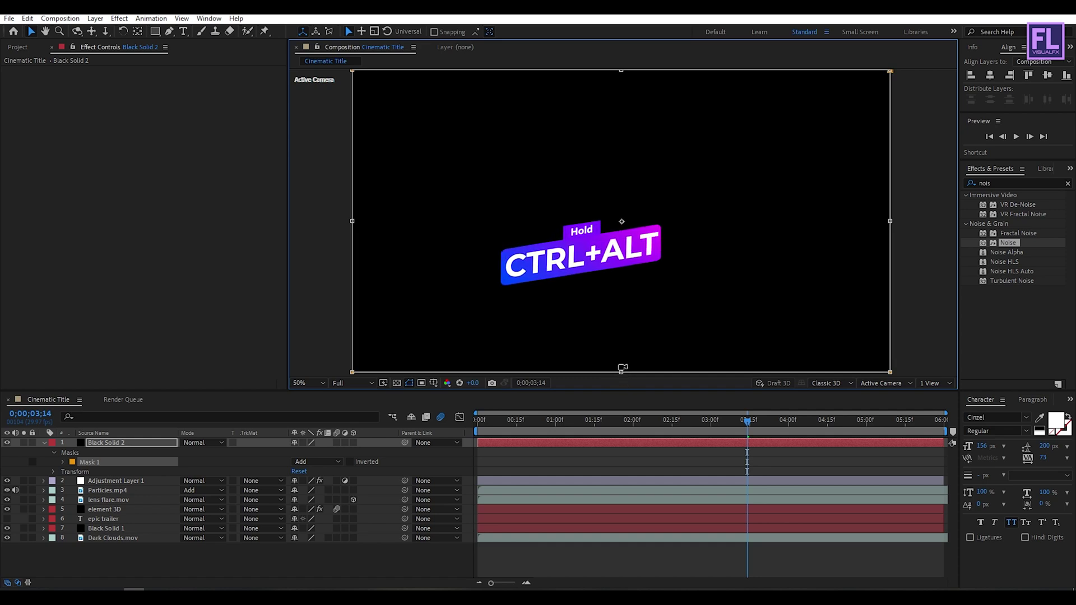
key(comma)
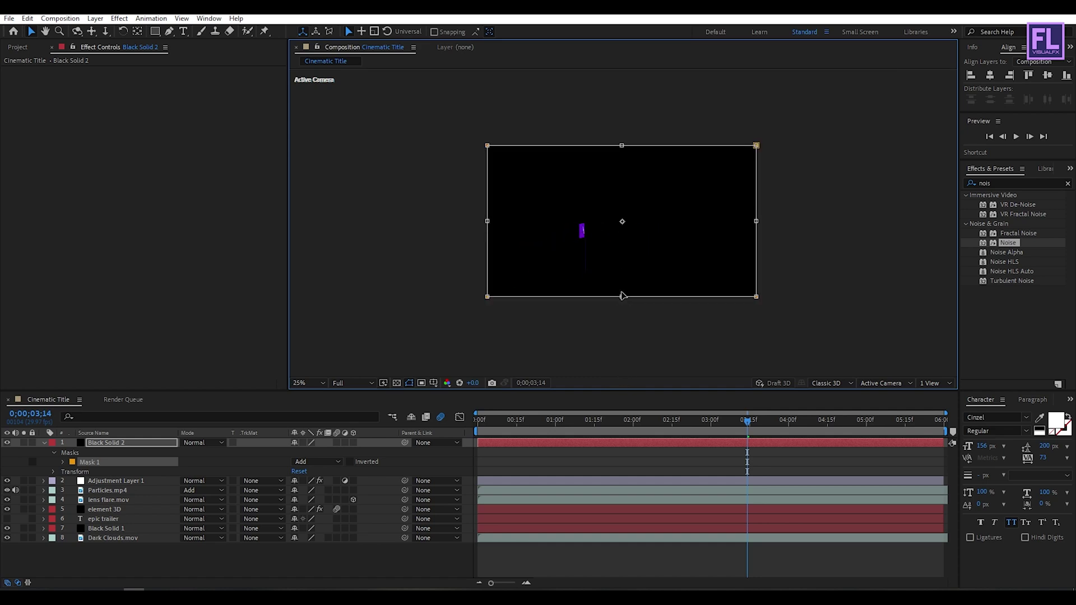
key(period)
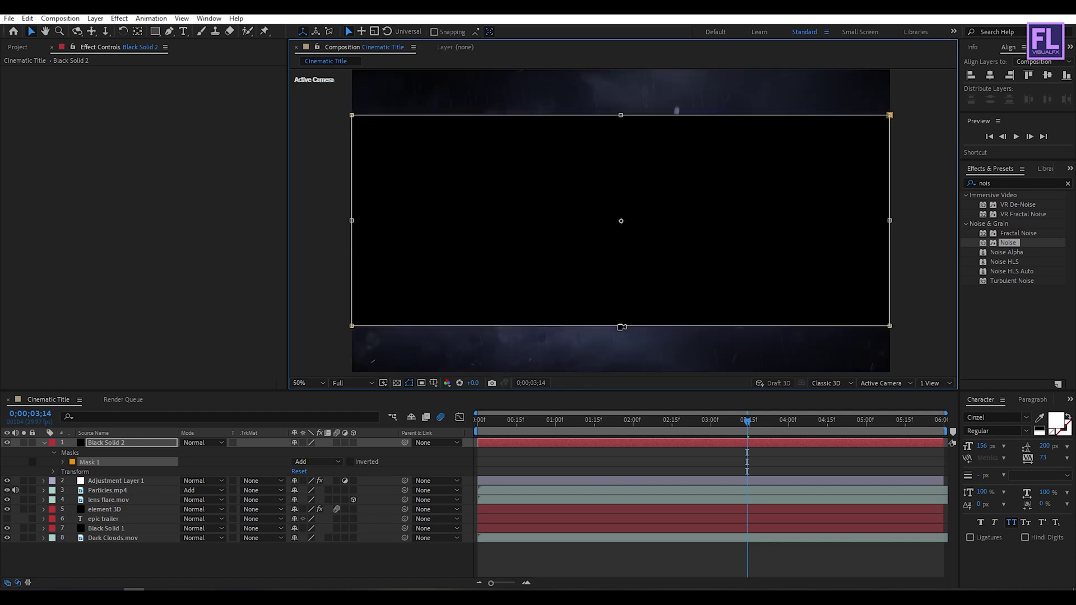
drag(621, 331, 622, 335)
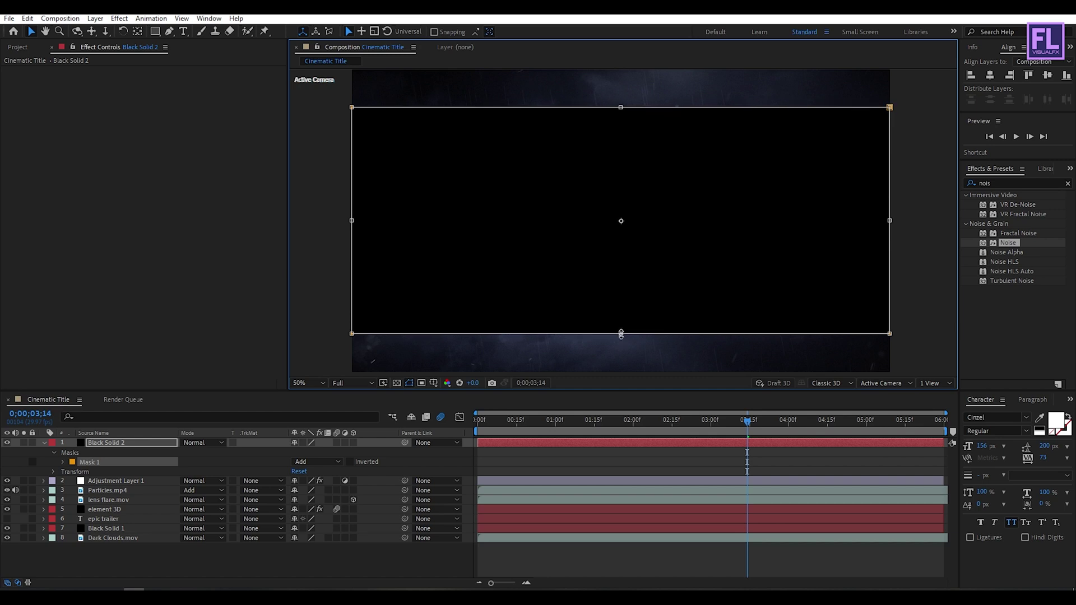
click(351, 461)
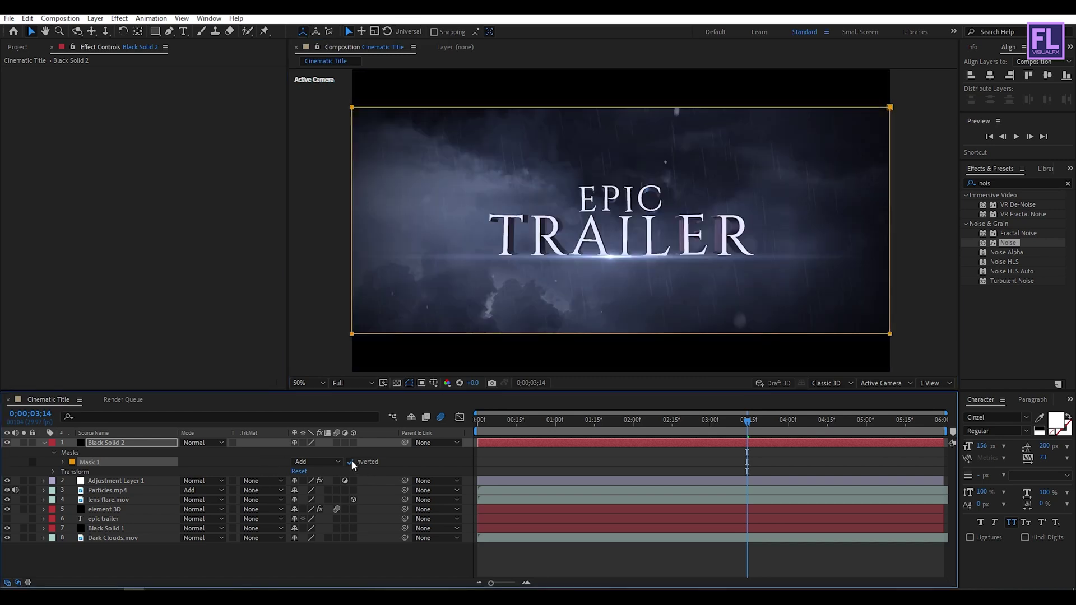
click(45, 442)
click(163, 546)
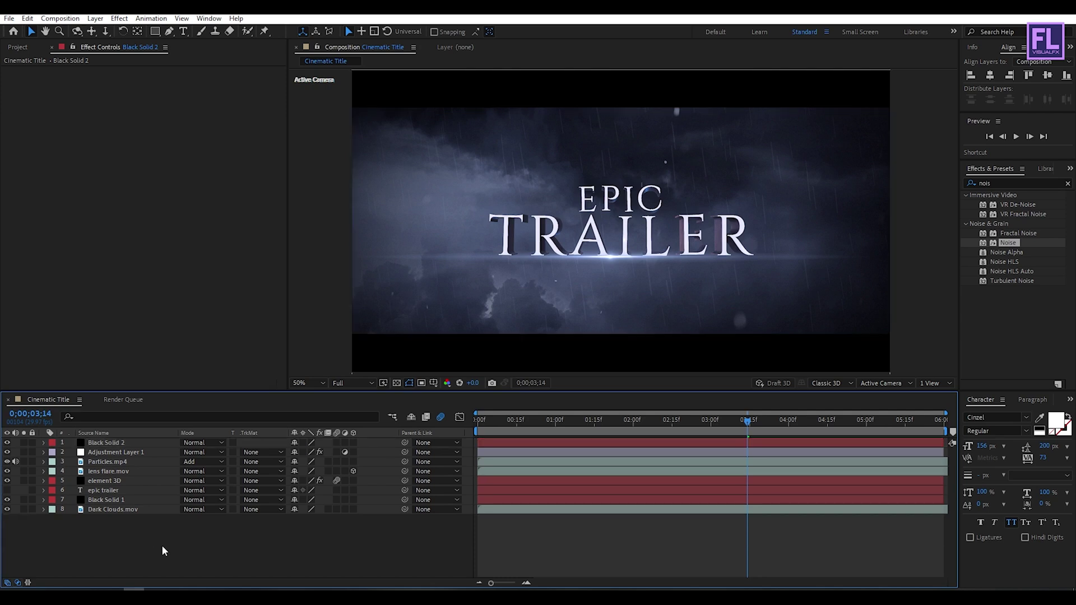
key(Home)
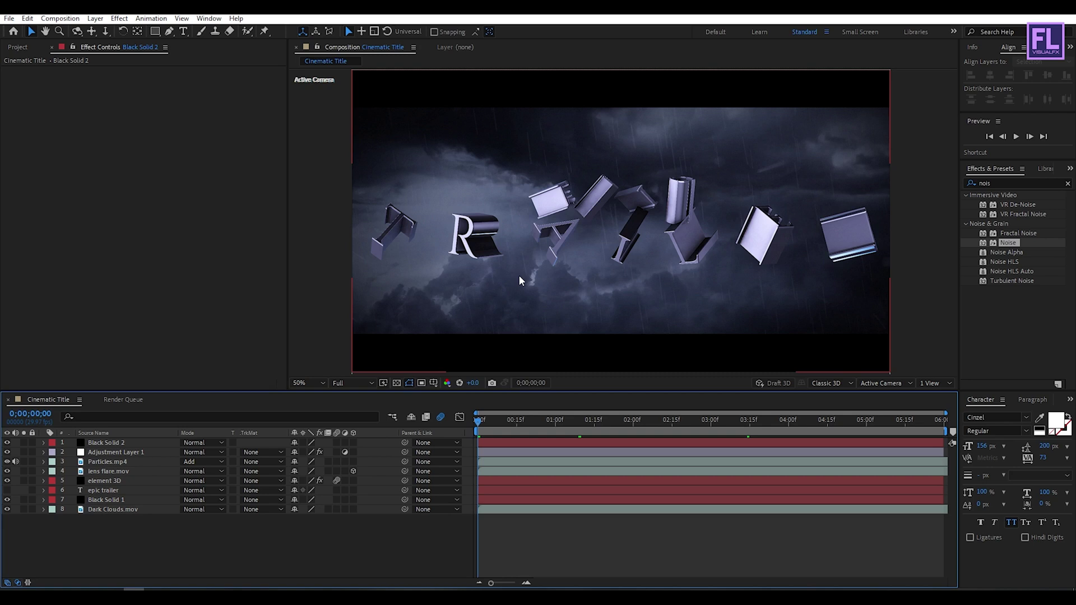
Step: Fit the comp in a maximized viewer and play the letterboxed EPIC TRAILER preview
click(312, 384)
click(308, 185)
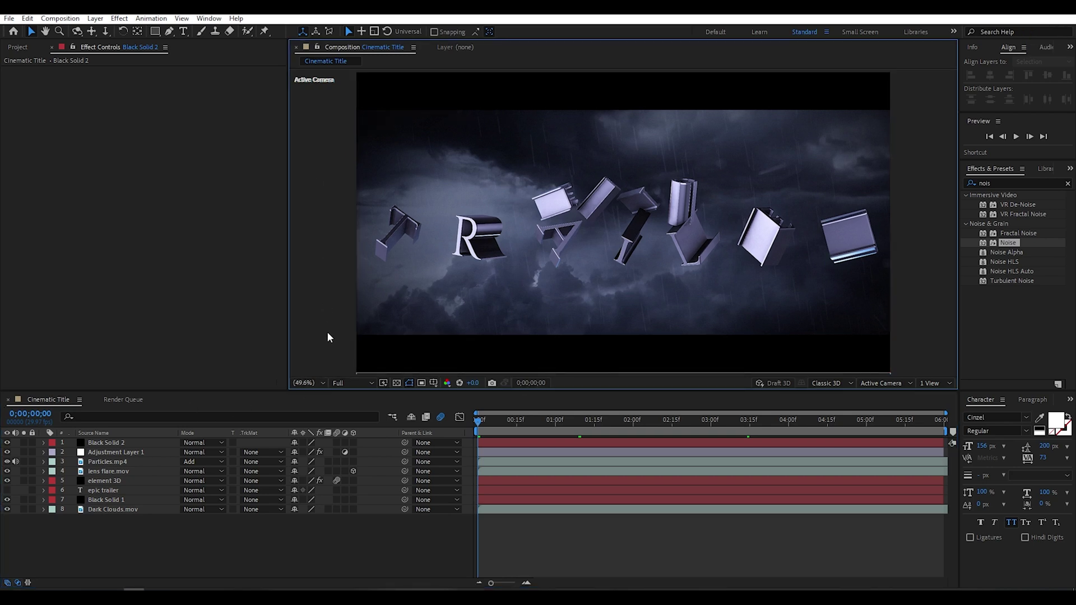
key(grave)
key(space)
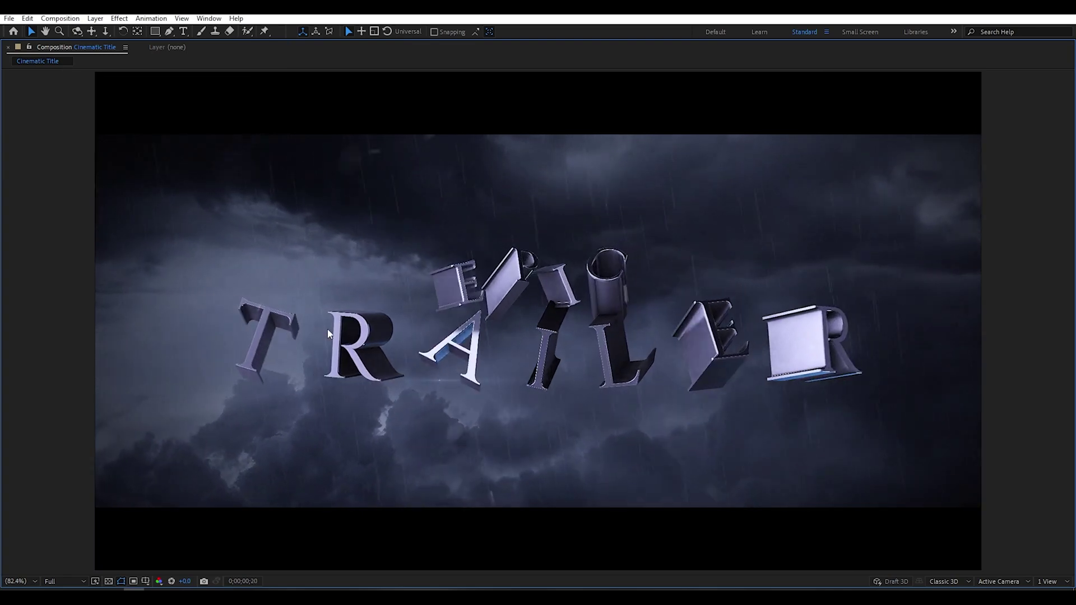